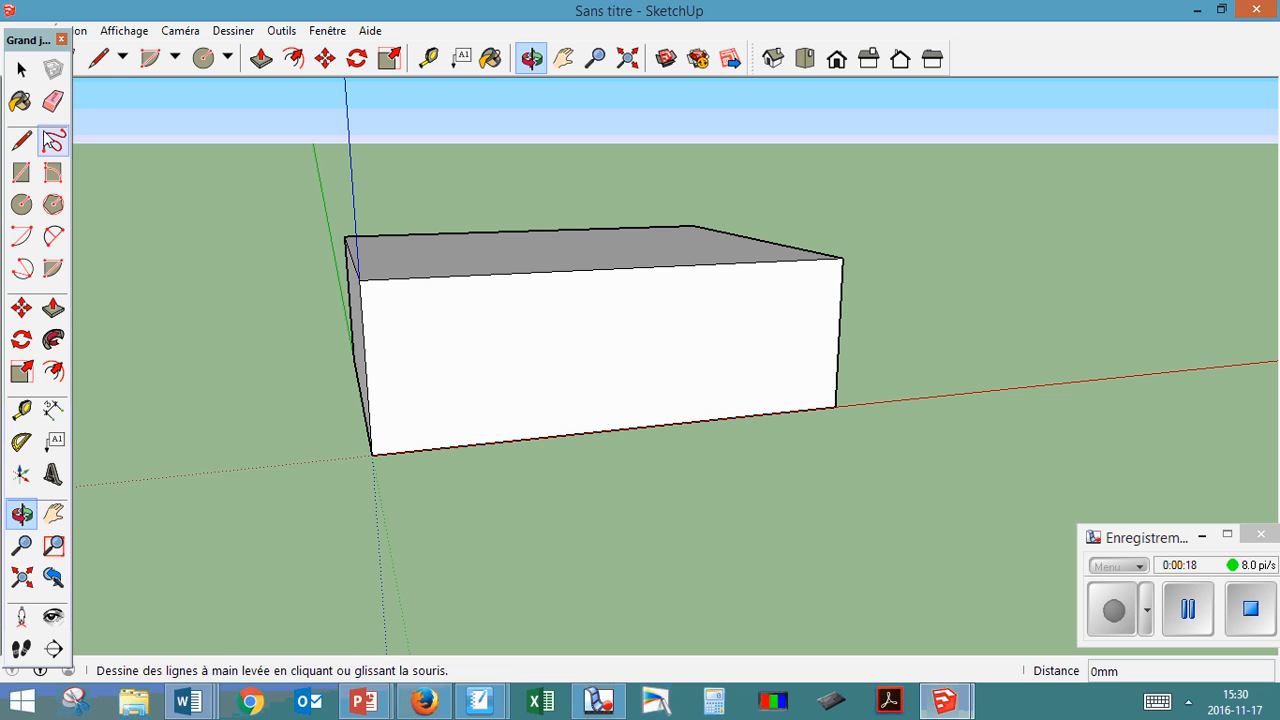
left_click(97, 66)
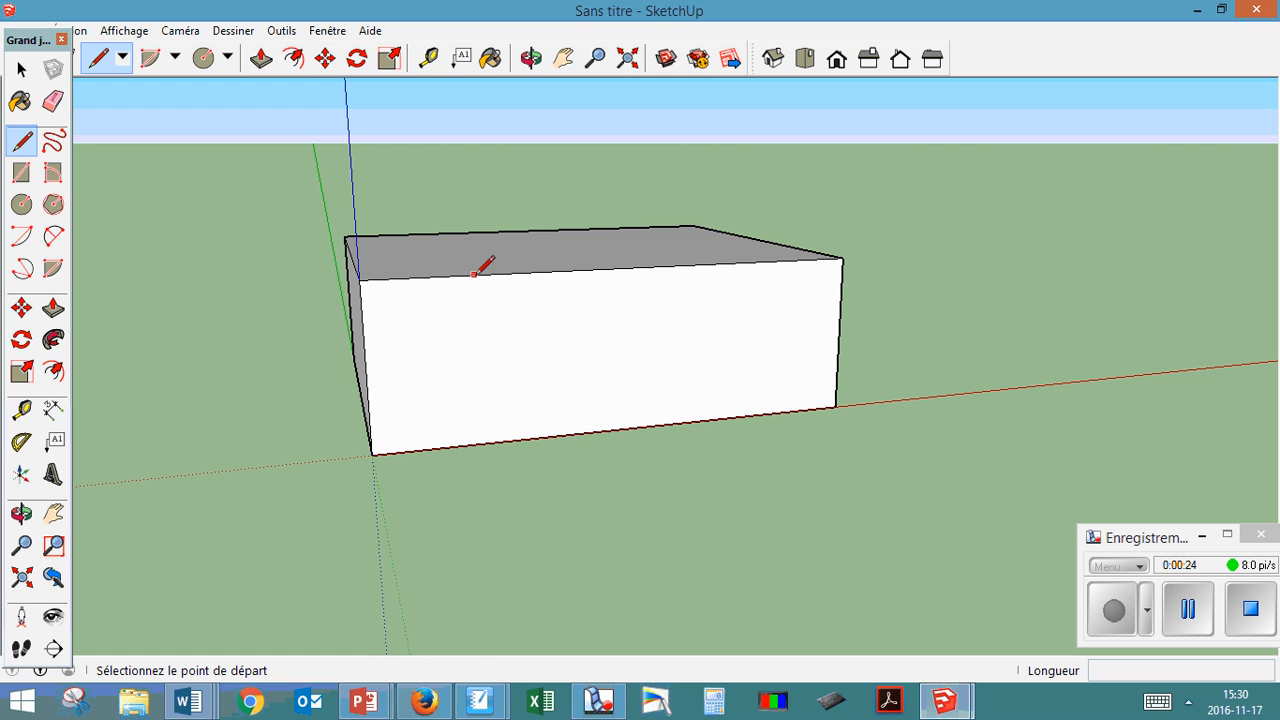
left_click(585, 269)
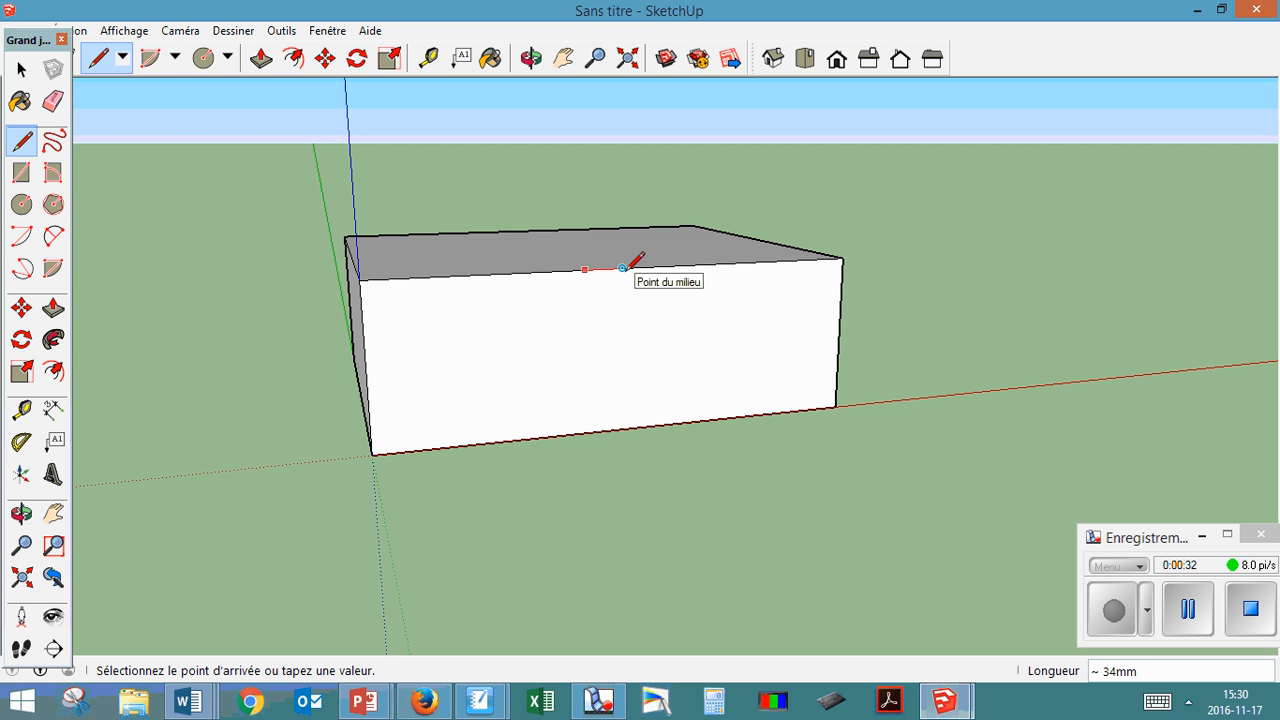
left_click(359, 294)
key("ctrl+z")
key("ctrl+z")
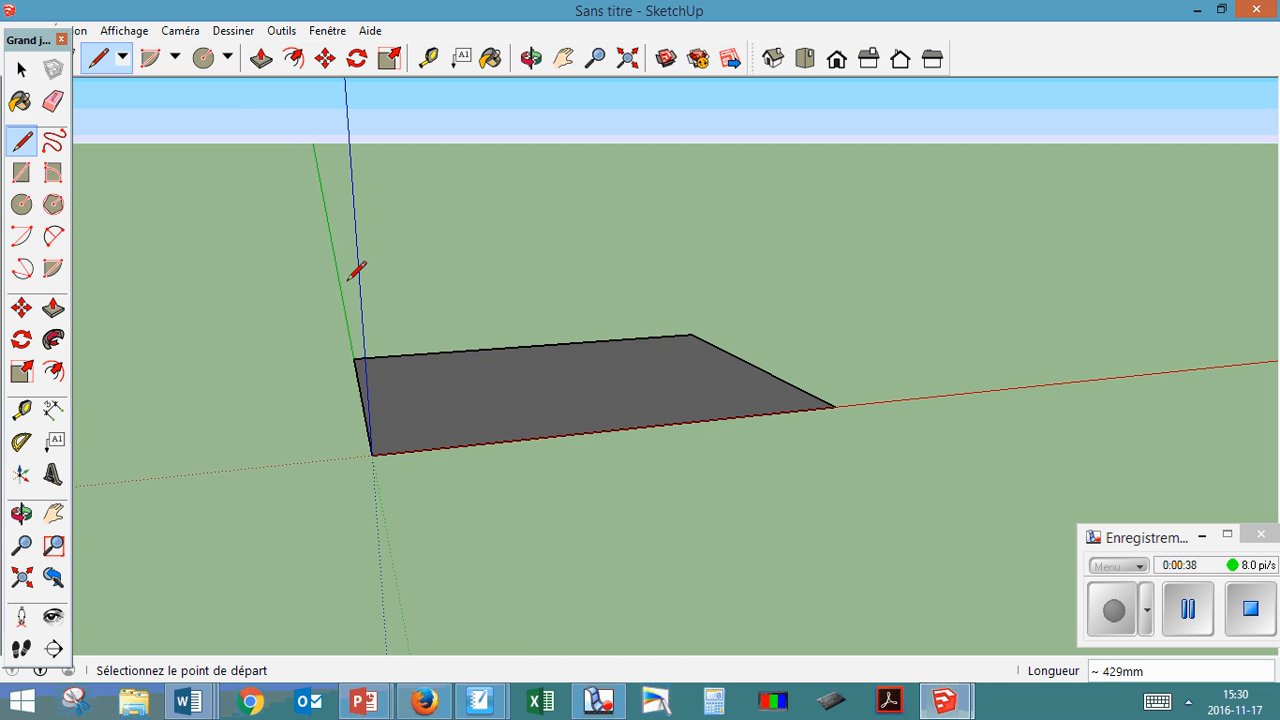
key("ctrl+y")
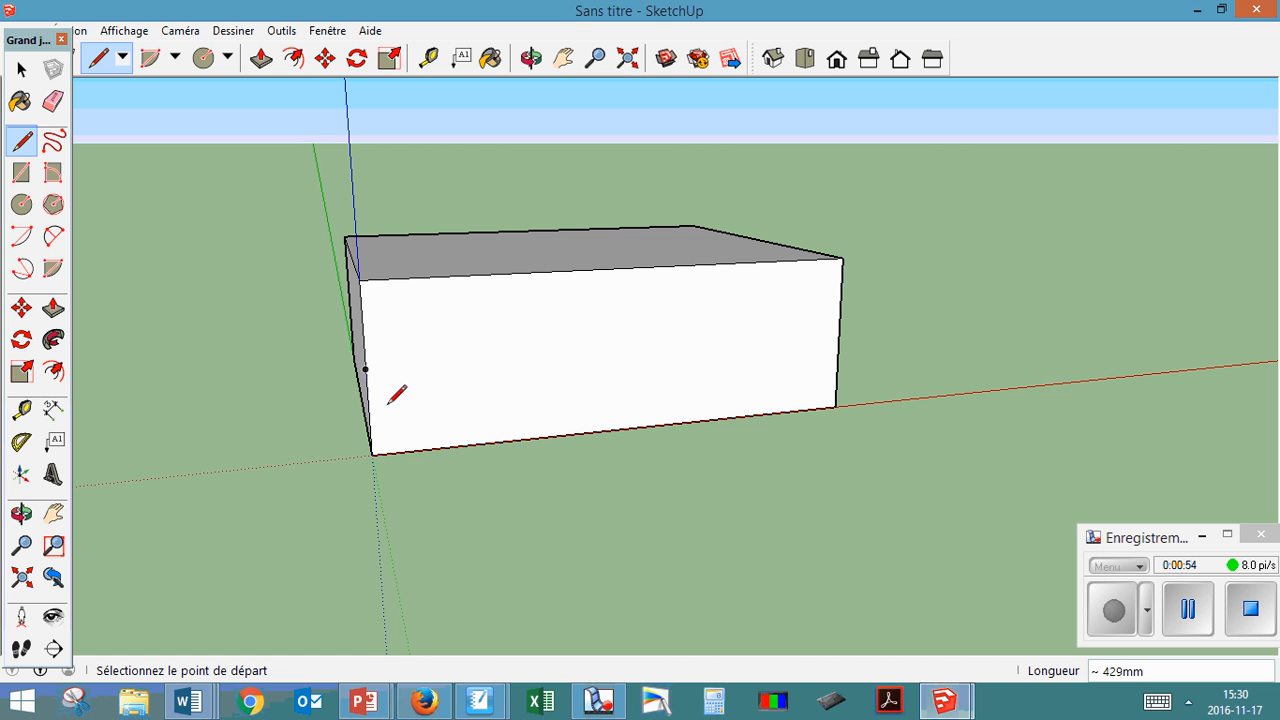
- Try drawing two lines on the front face, from the lower corners to a peak above the bottom edge's midpoint, and undo them
left_click(372, 455)
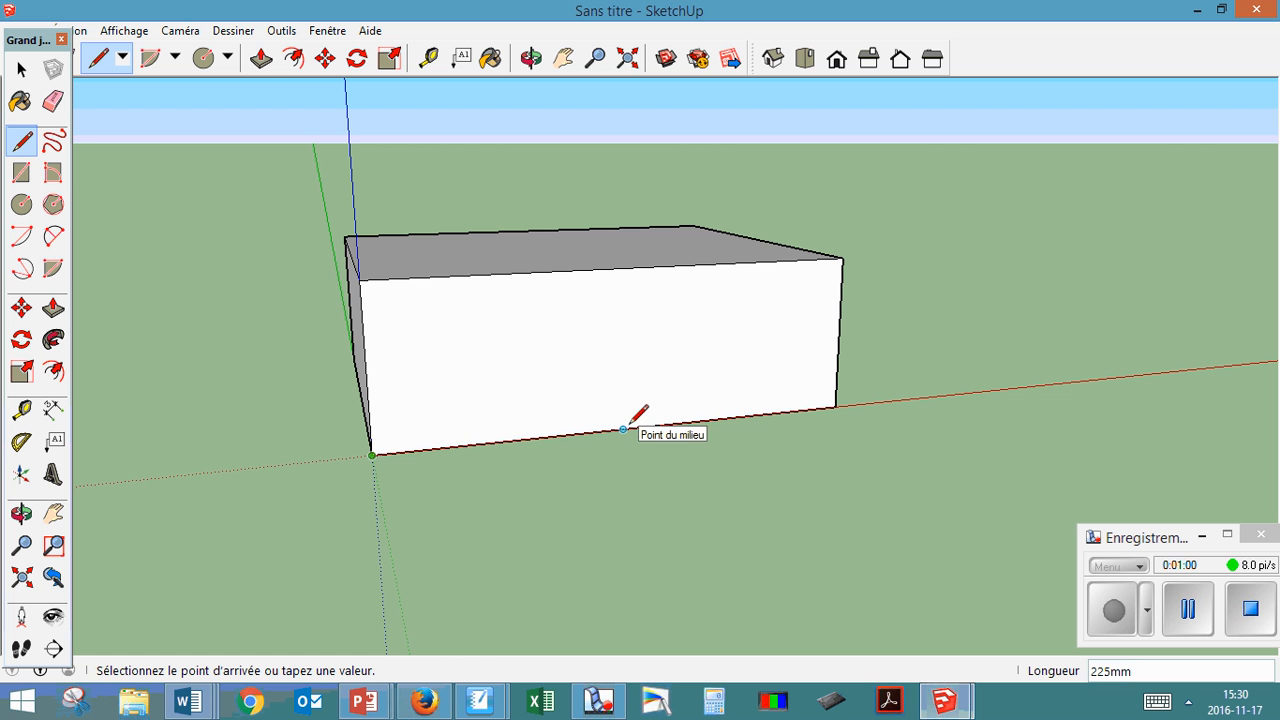
left_click(620, 329)
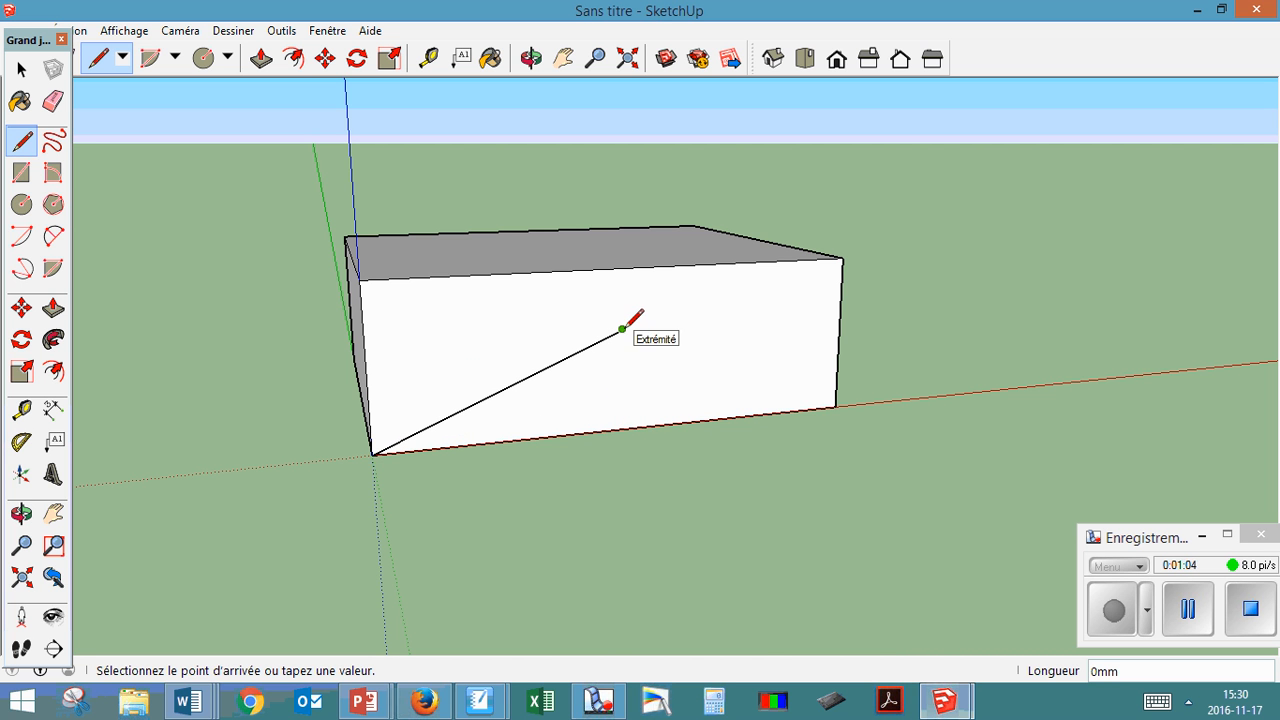
left_click(836, 404)
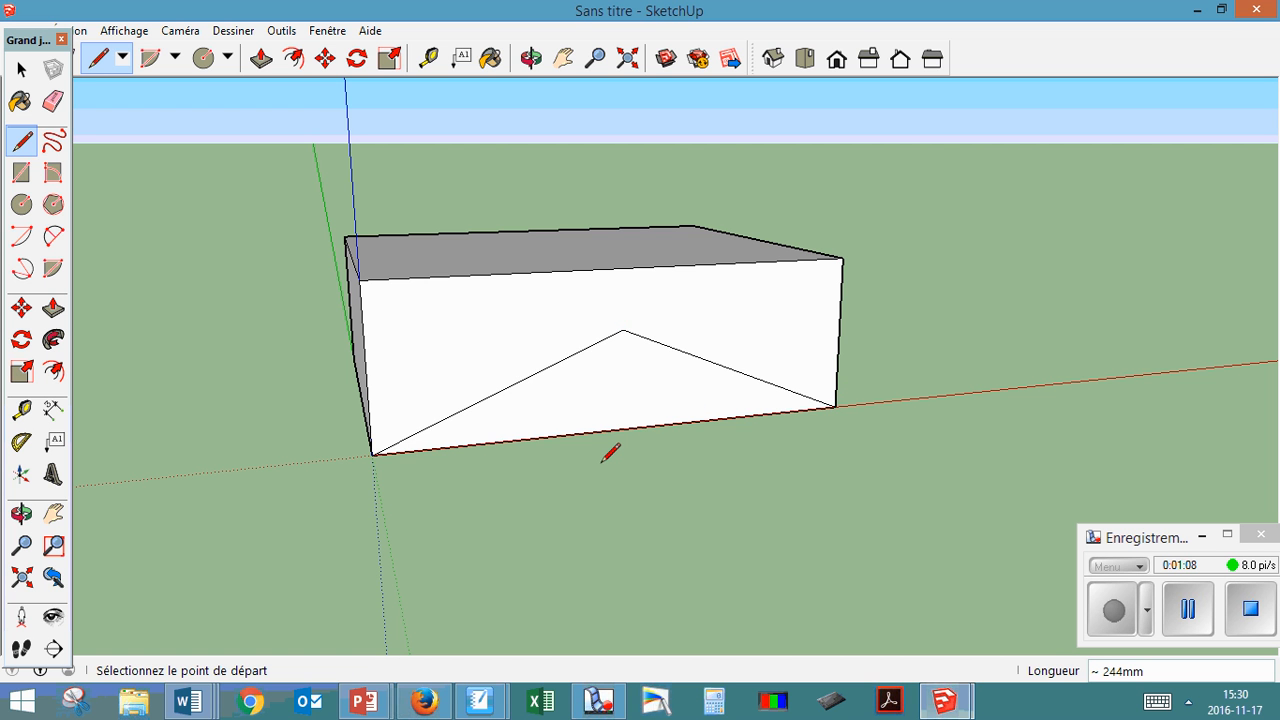
key("ctrl+z")
key("ctrl+z")
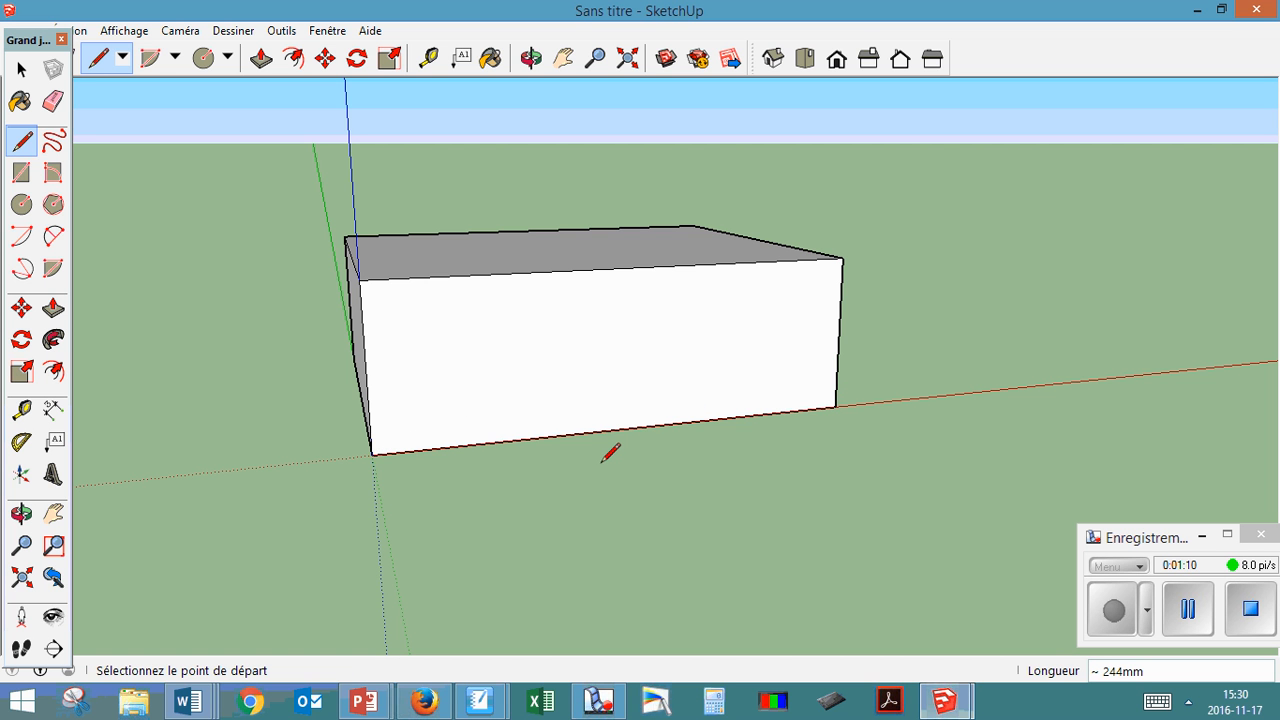
- Place two vertical guides on the front face, 90 mm in from its left edge and 120 mm in from its right edge
left_click(531, 59)
left_click_drag(410, 290, 328, 314)
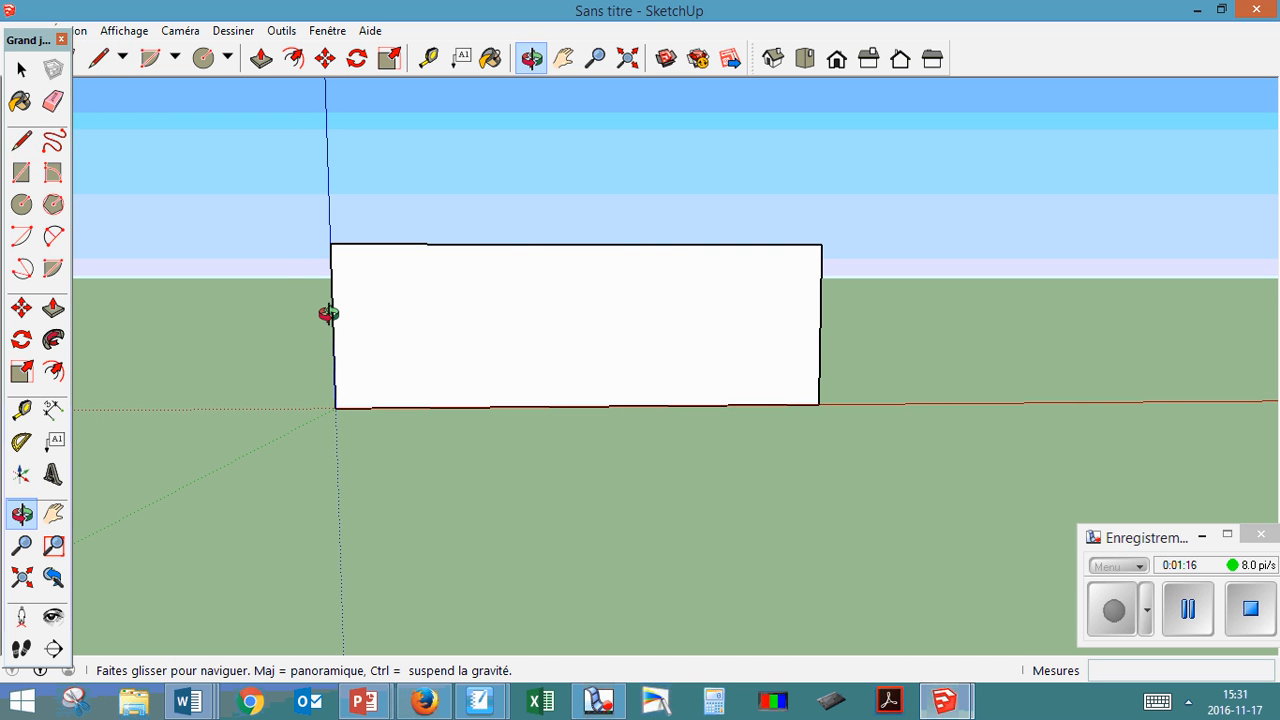
left_click(429, 61)
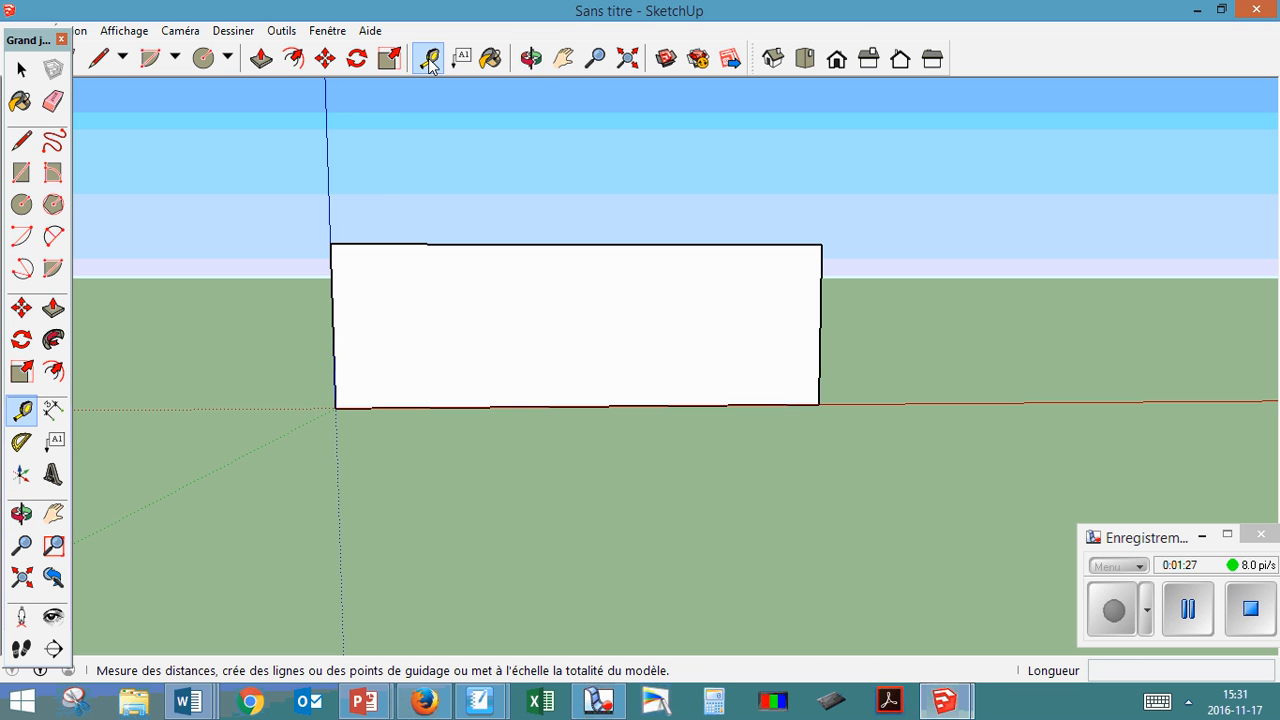
left_click(333, 325)
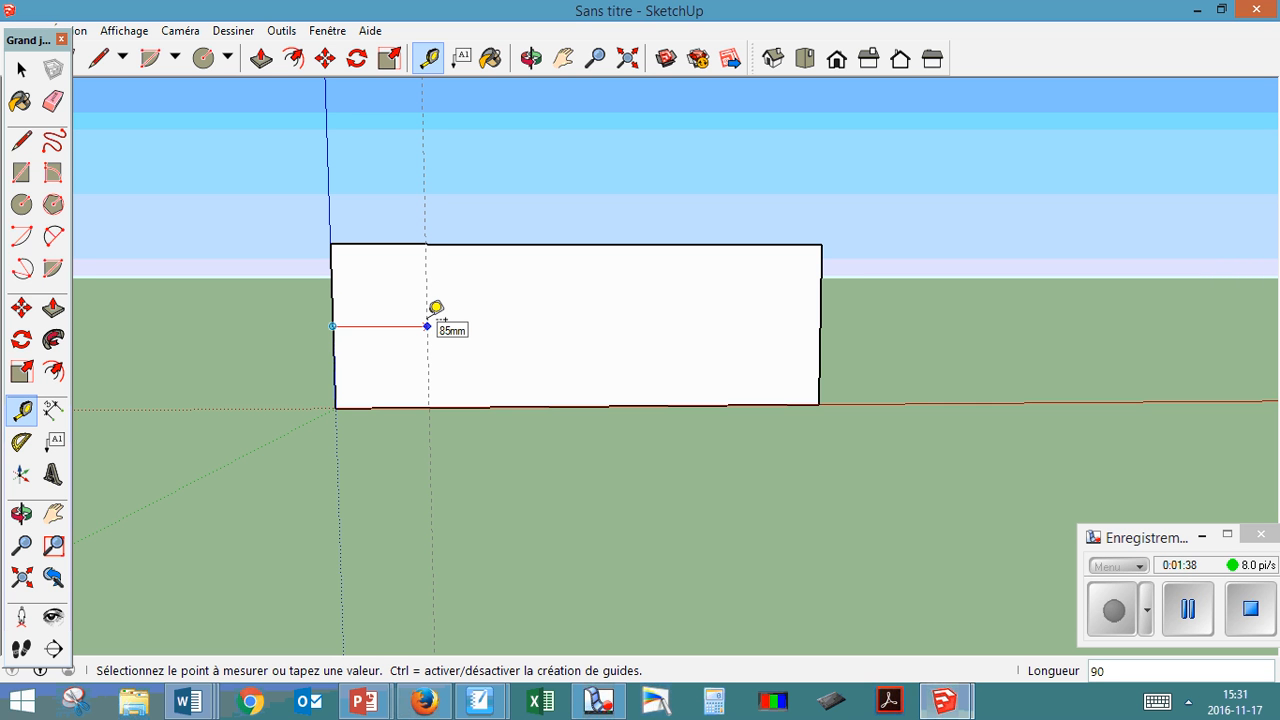
left_click(432, 313)
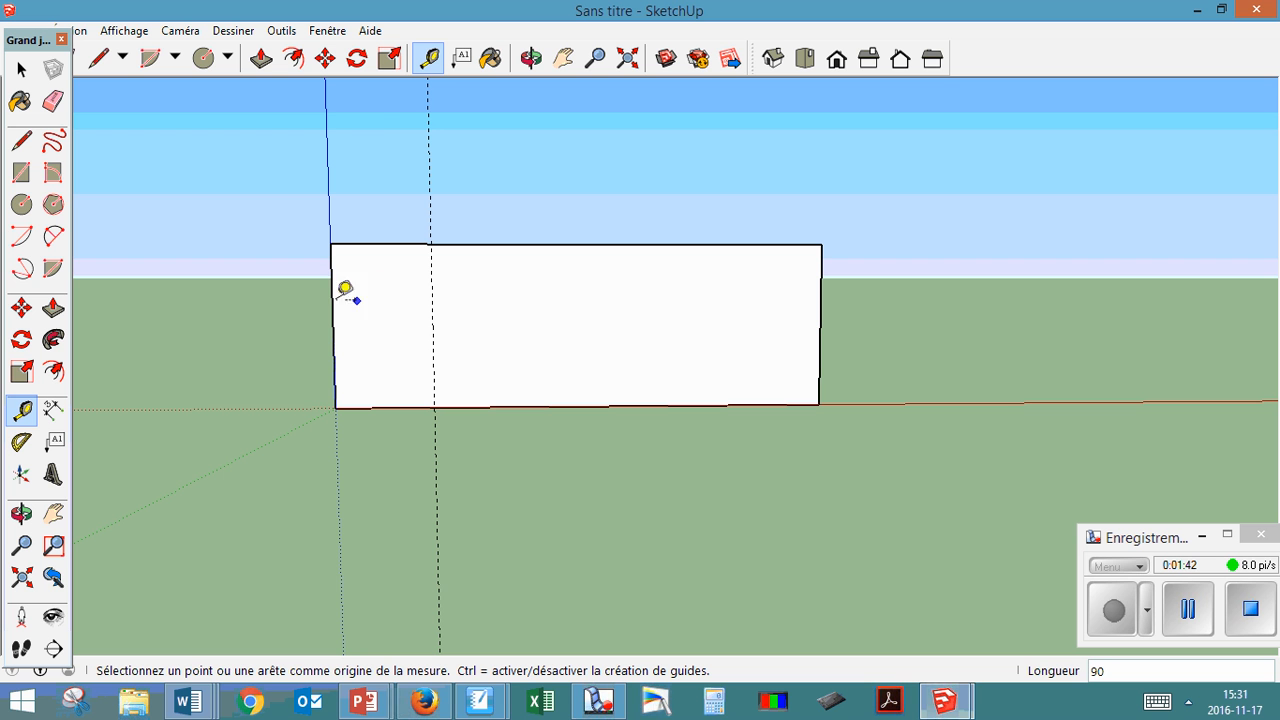
left_click(820, 320)
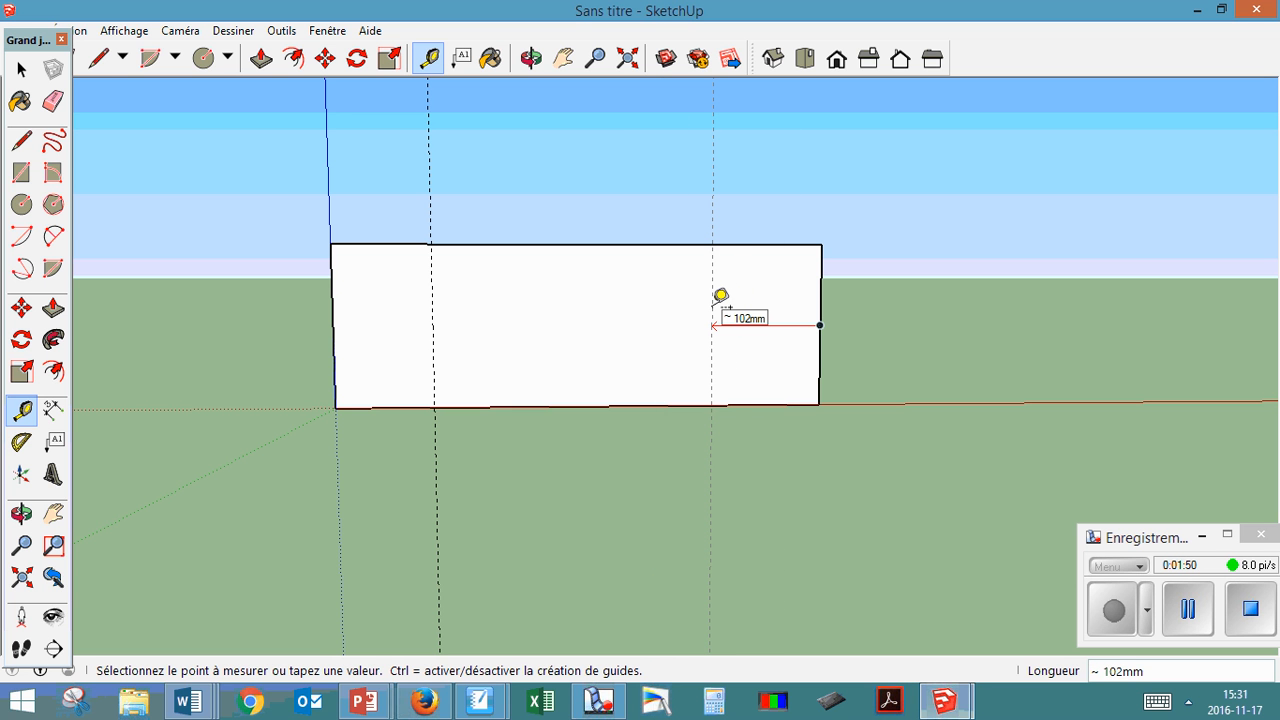
type("120")
key("Return")
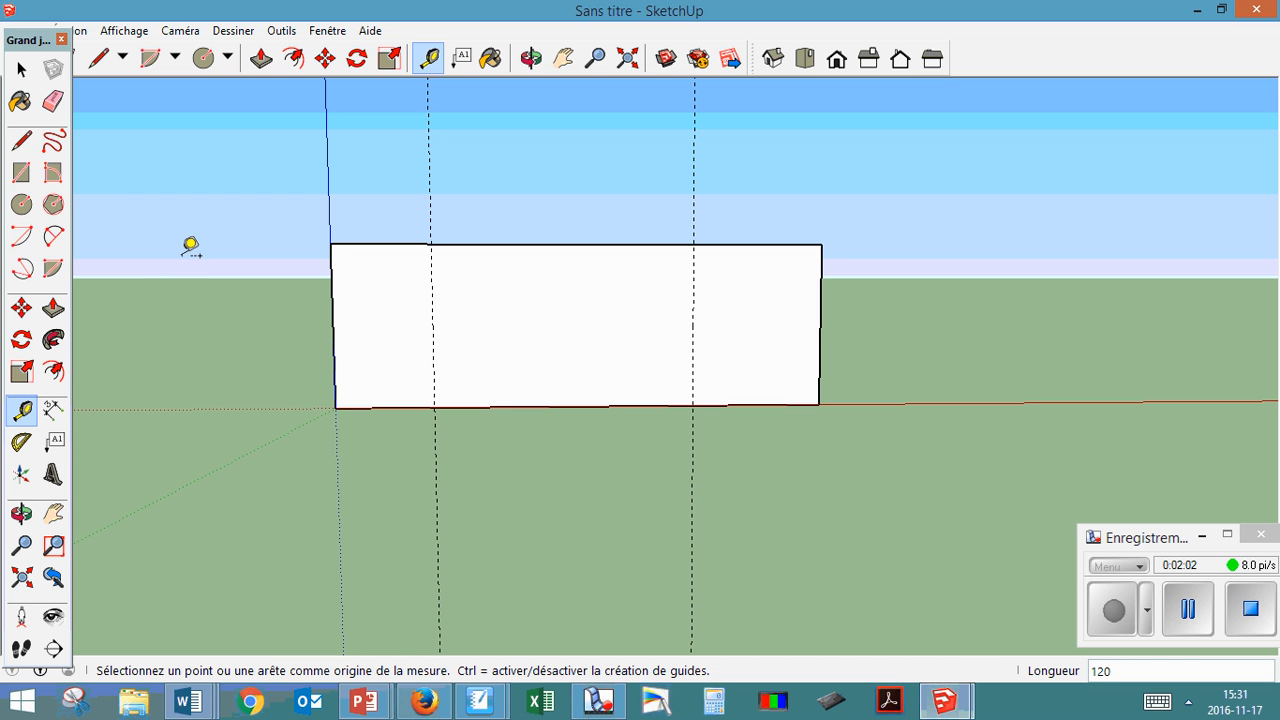
- Draw two circles of 70 mm radius on the front face, centred where each guide crosses the bottom edge
left_click(22, 205)
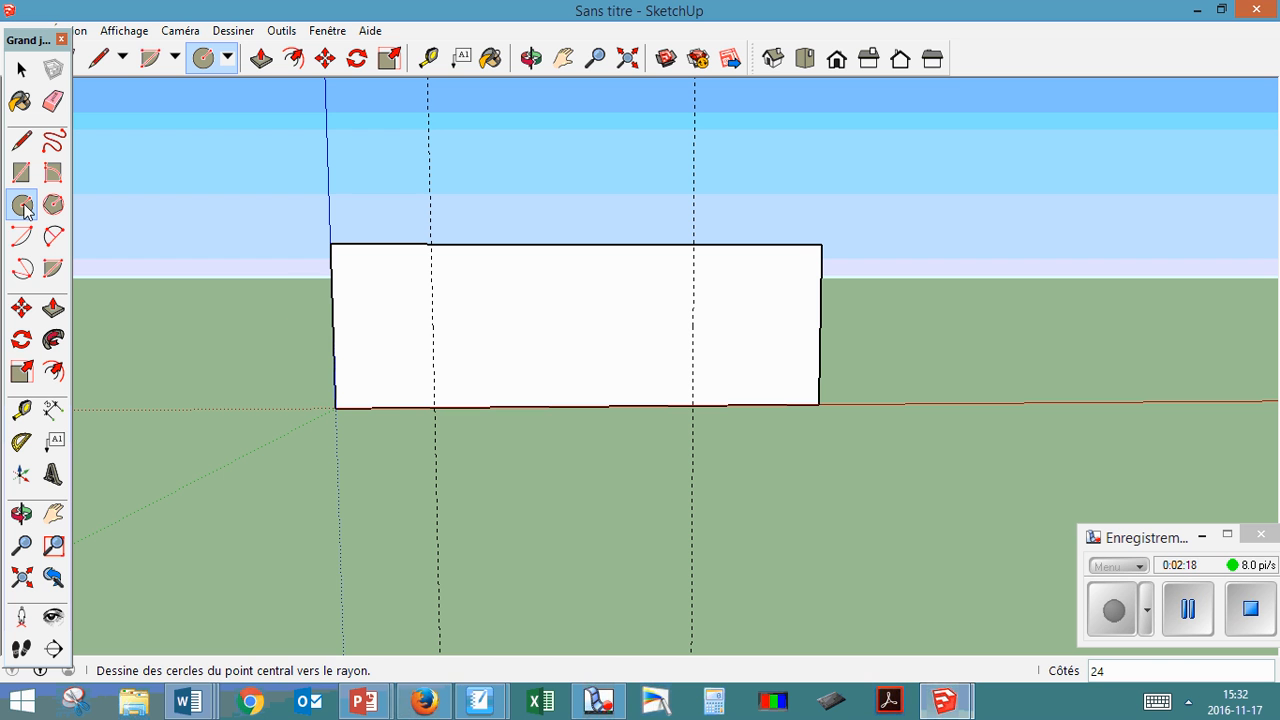
left_click(434, 406)
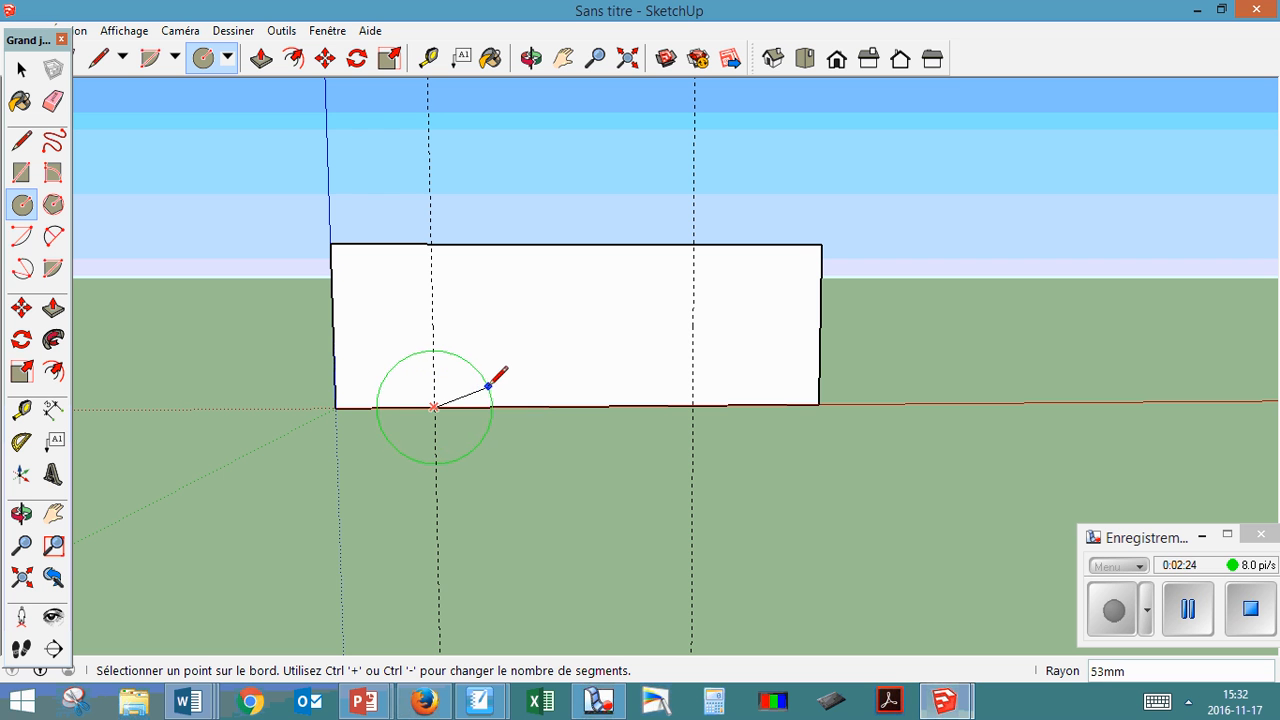
left_click(508, 357)
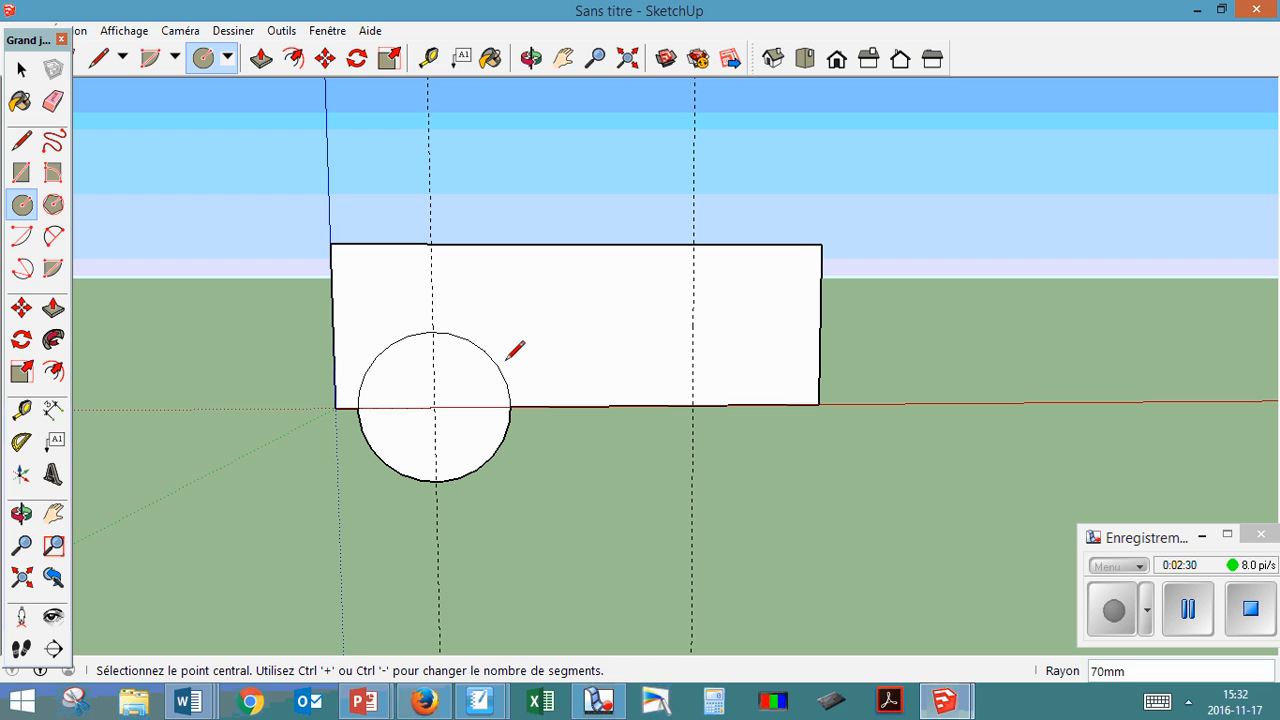
key("Return")
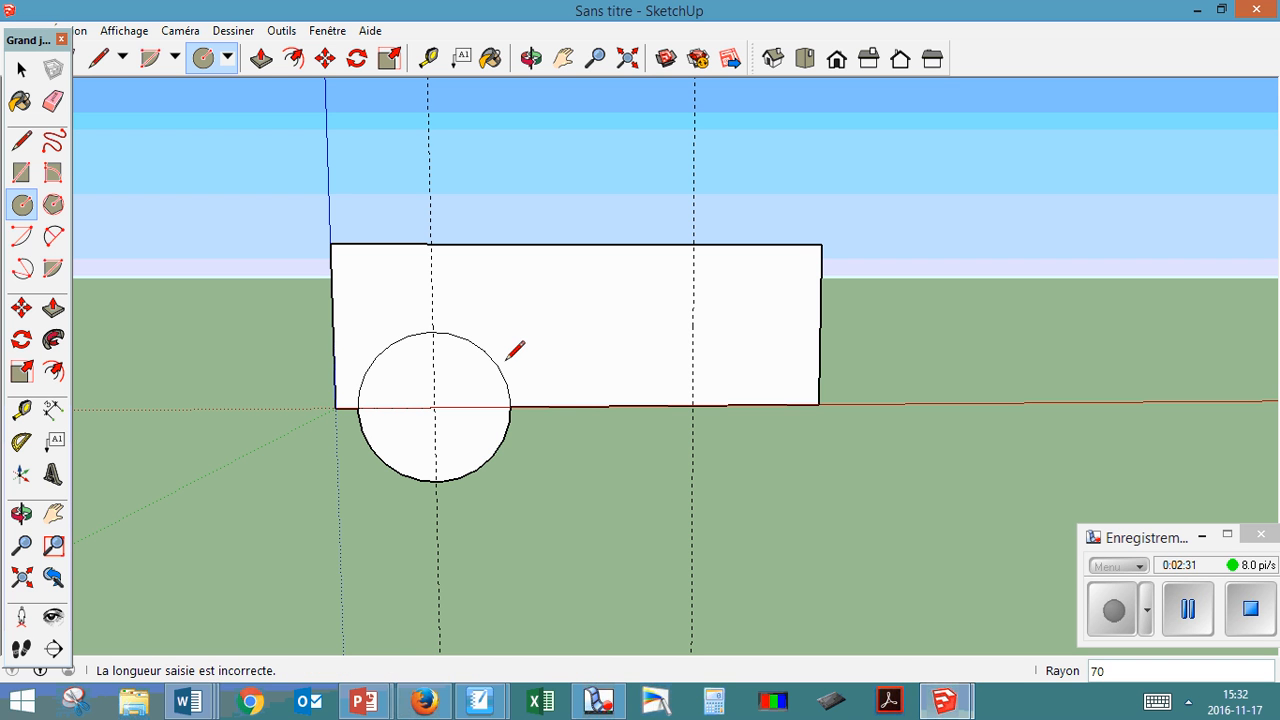
left_click(693, 406)
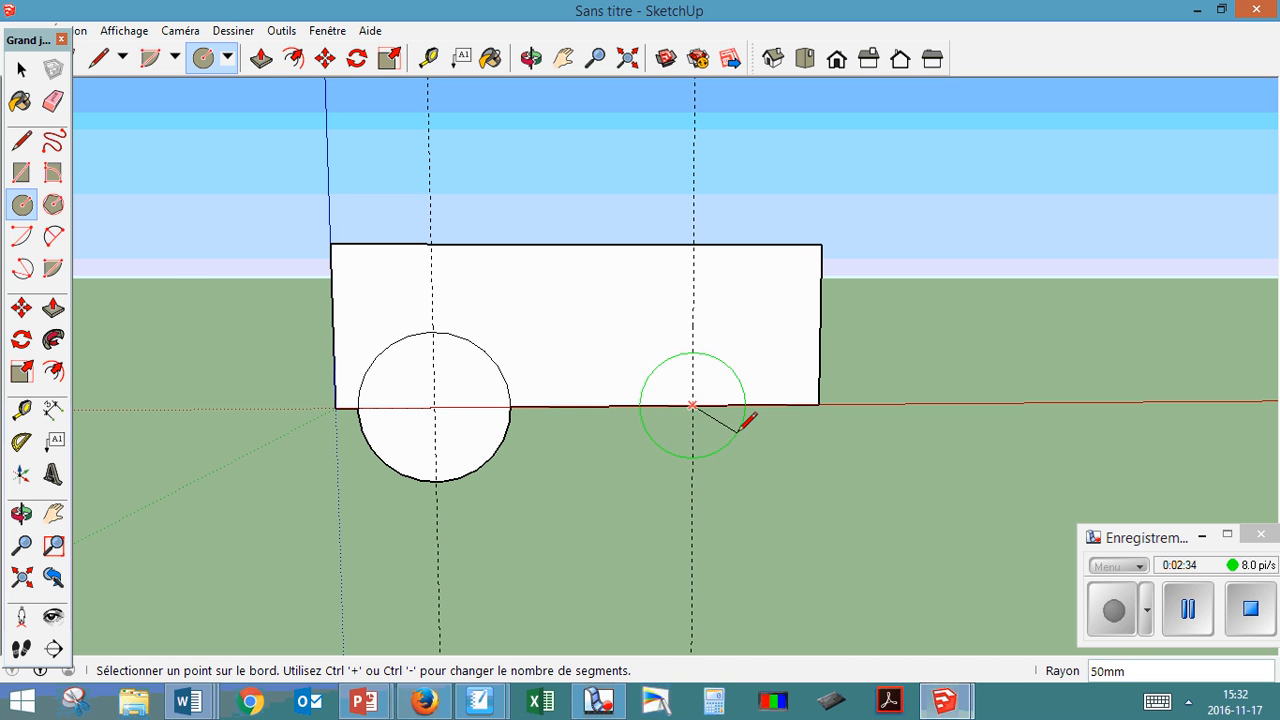
left_click(742, 426)
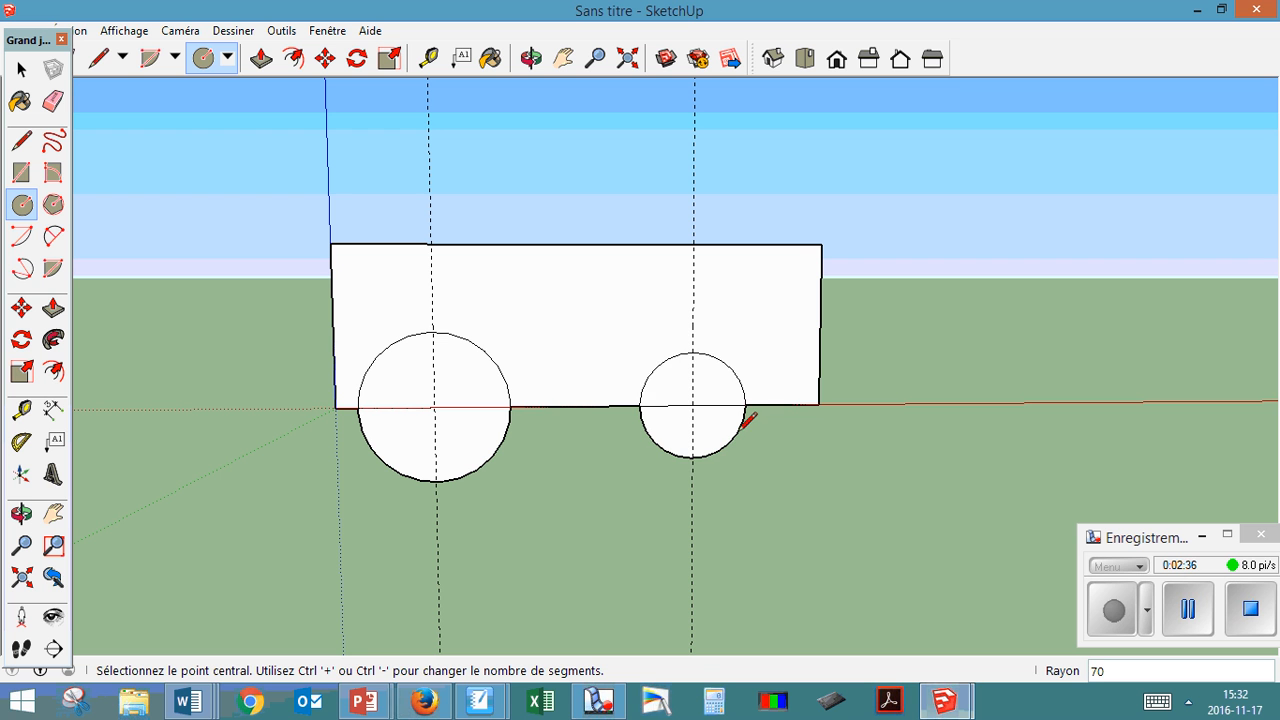
key("Return")
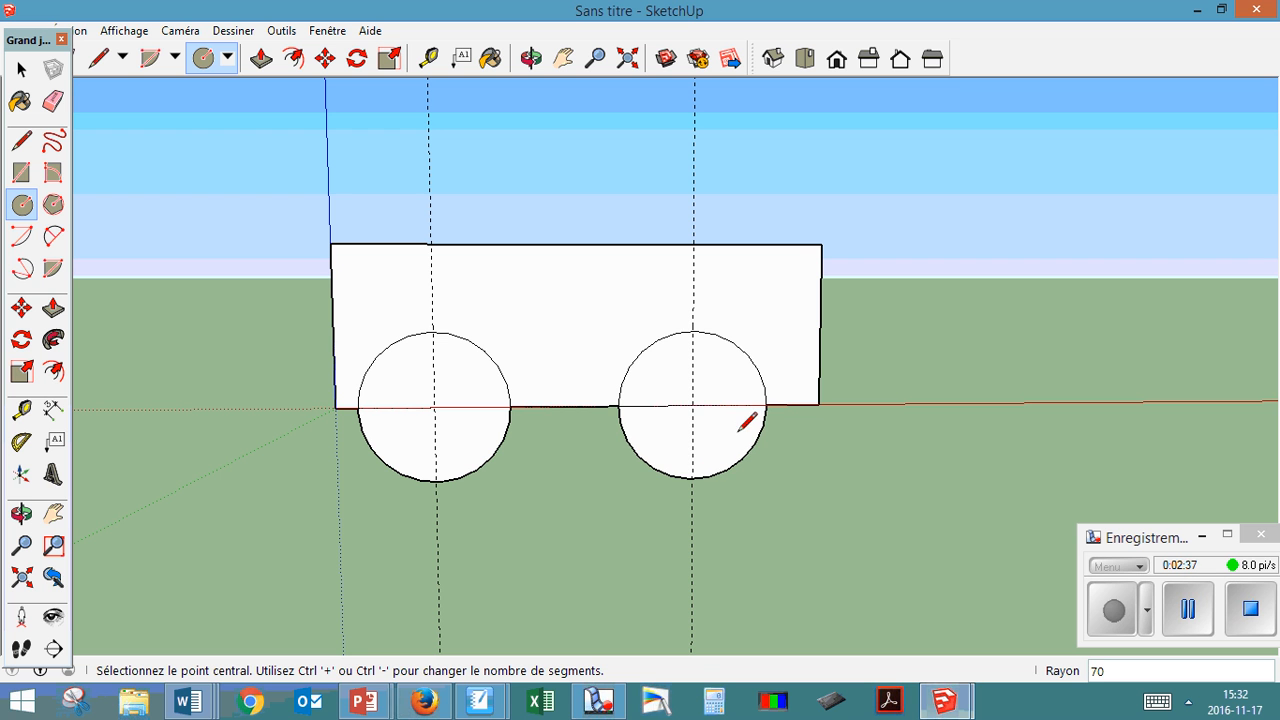
- Delete the half-disc faces and arcs of both circles that extend below the box's bottom edge
left_click(22, 69)
left_click(413, 439)
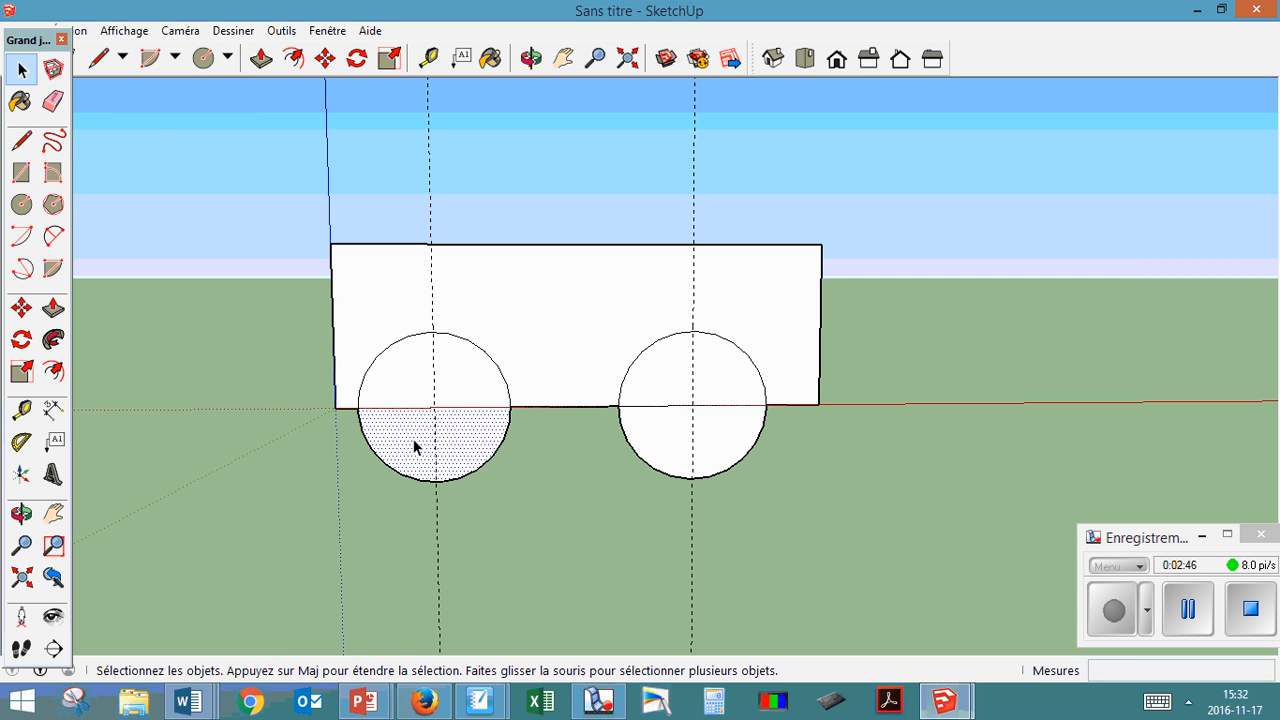
key("Delete")
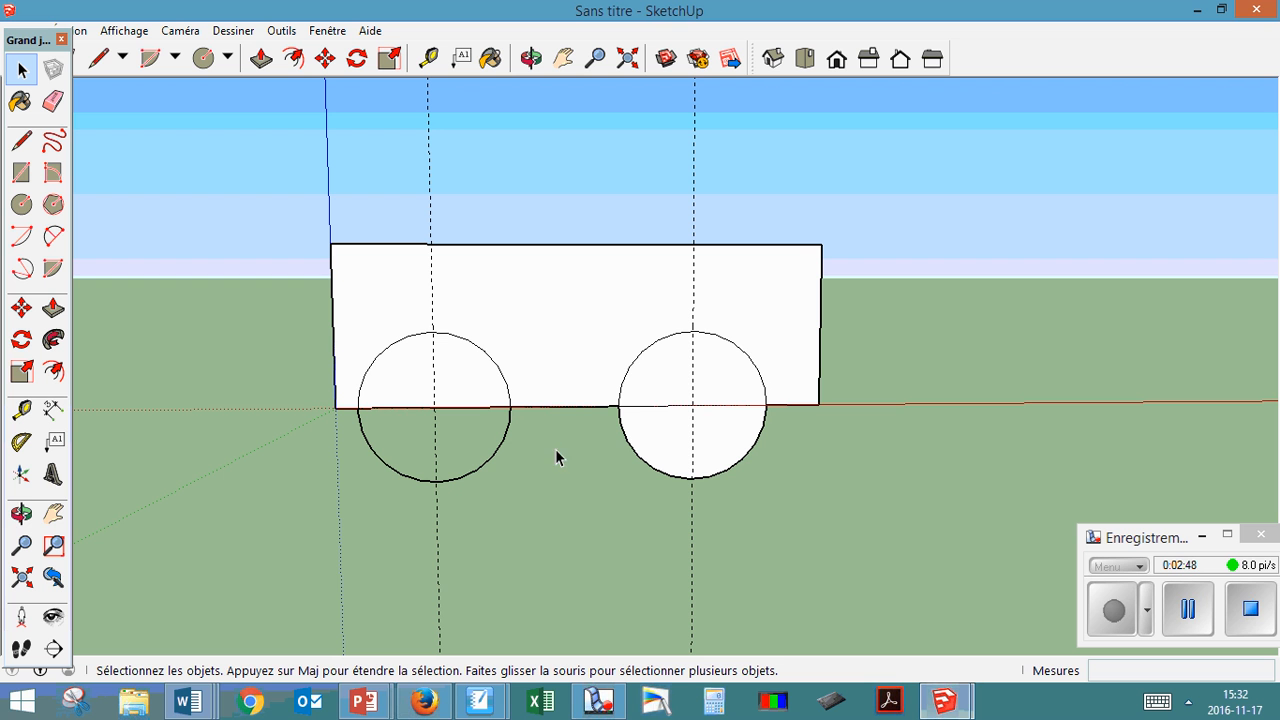
left_click(676, 446)
key("Delete")
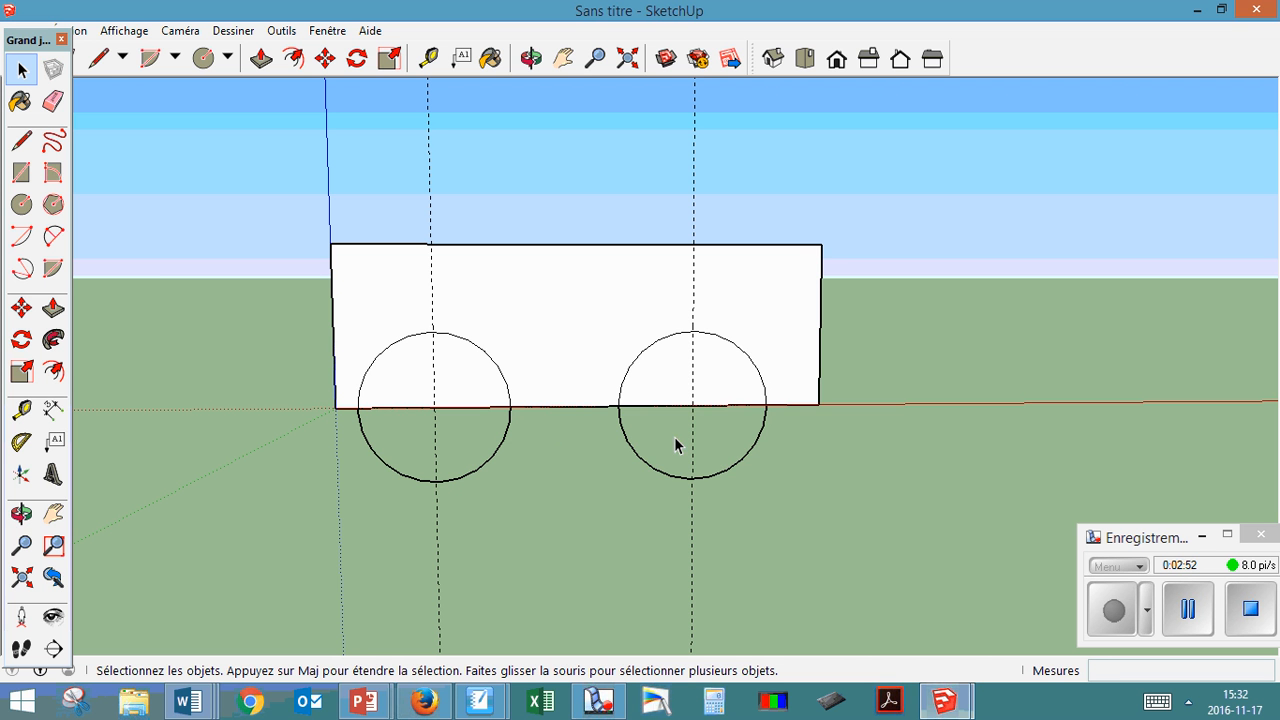
left_click(494, 461)
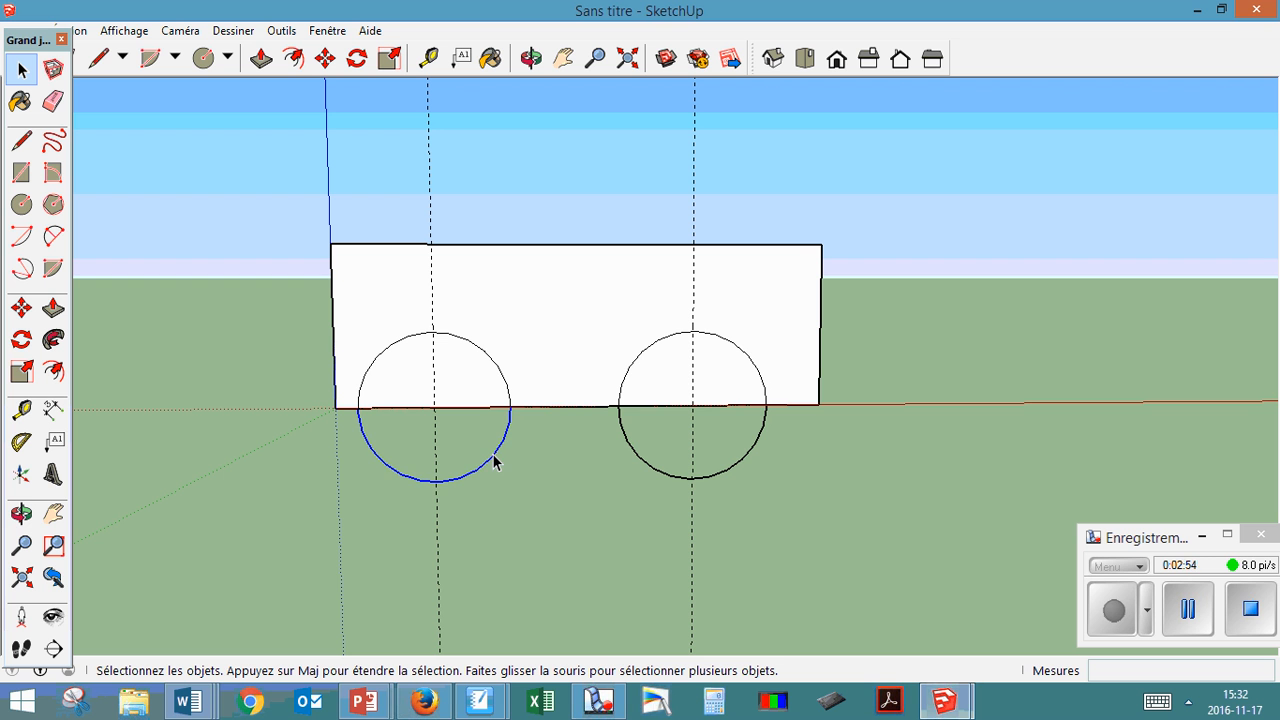
key("Delete")
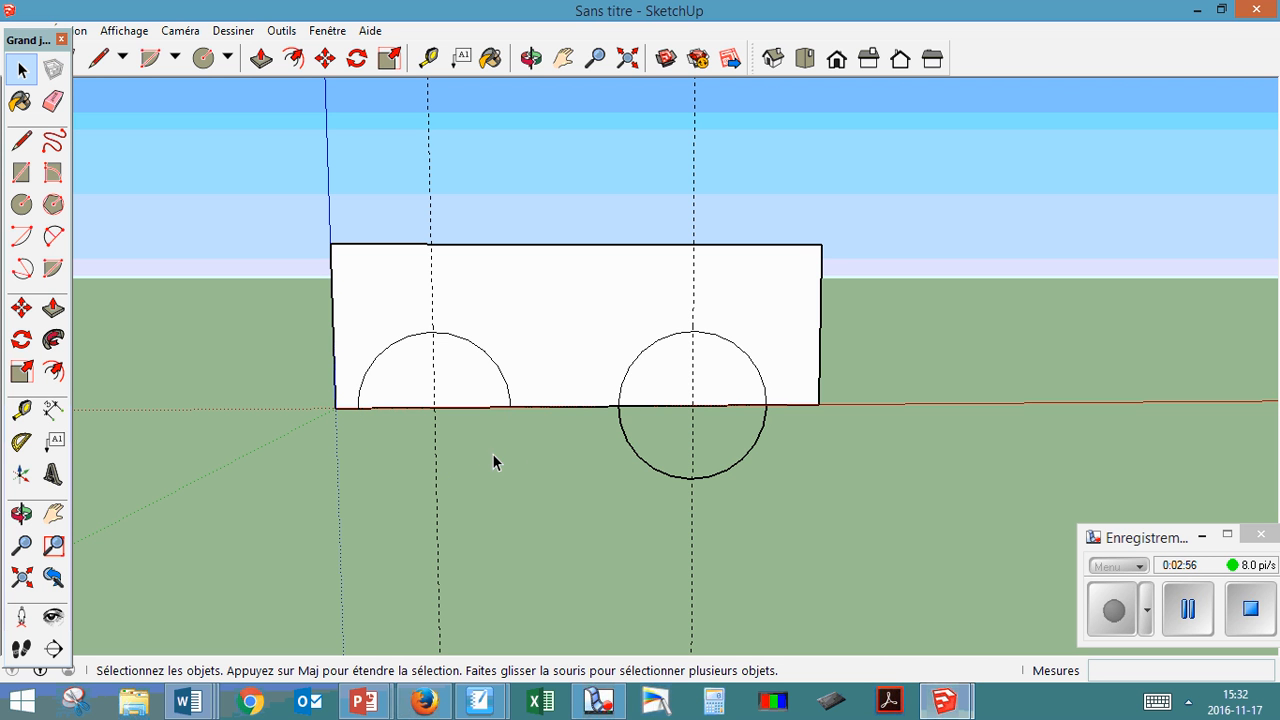
left_click(637, 456)
key("Delete")
- Try deleting the two semicircular faces on the front of the box, and undo both deletions
left_click(417, 378)
key("Delete")
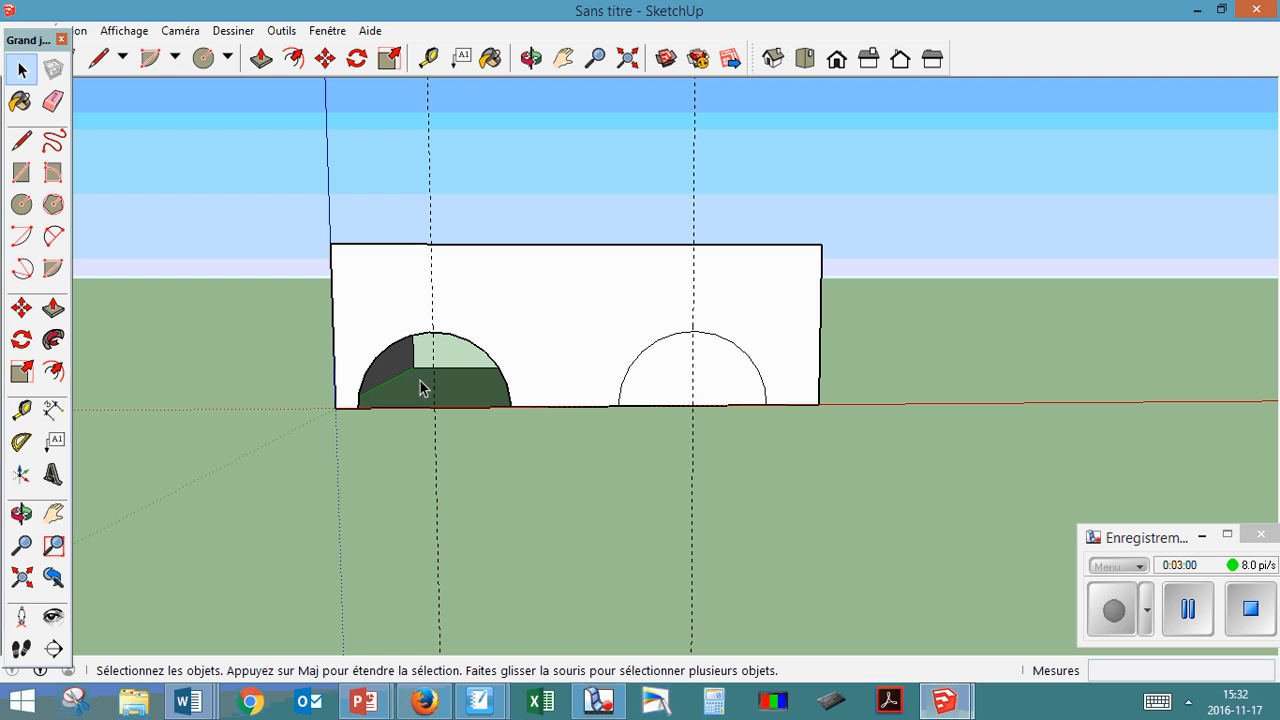
left_click(714, 388)
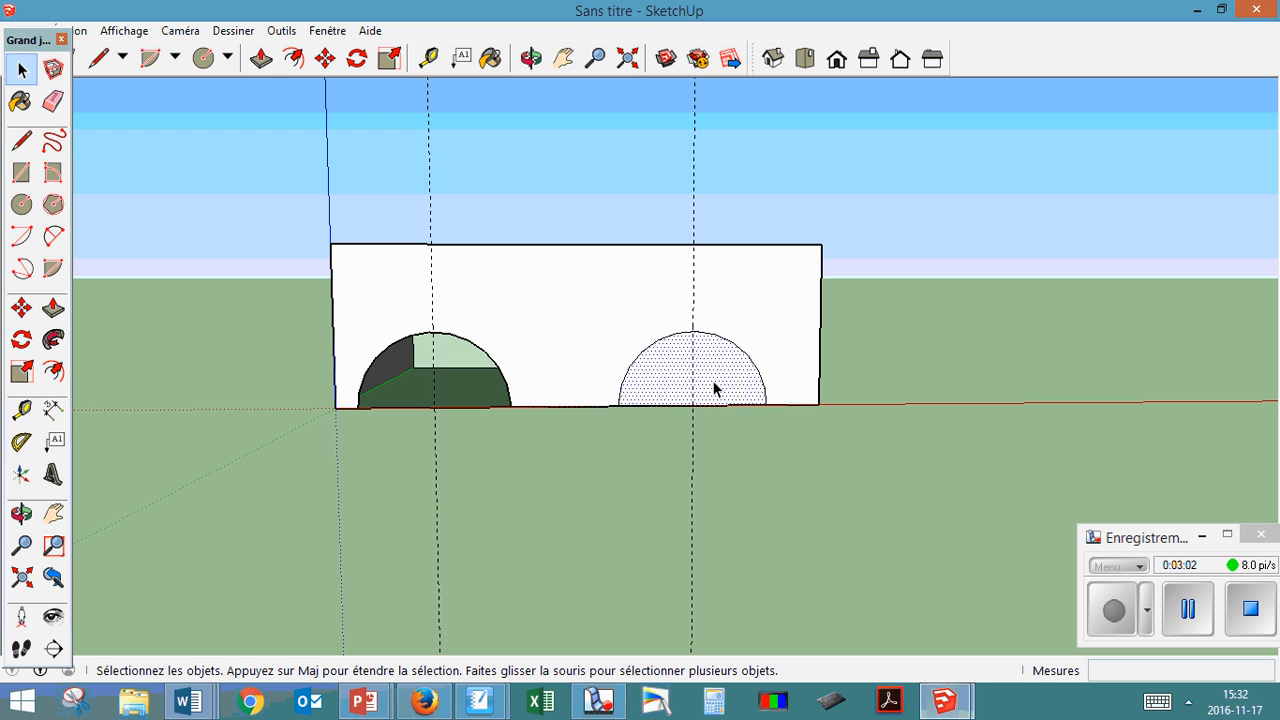
key("Delete")
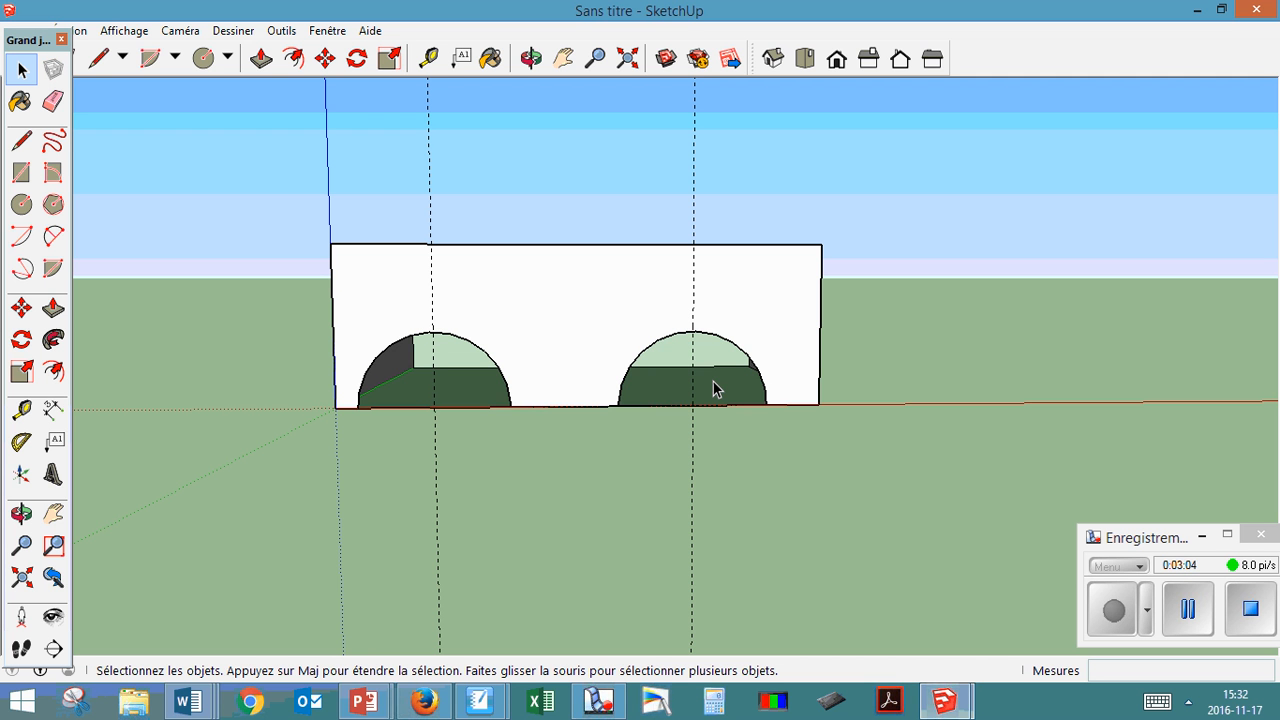
key("ctrl+z")
key("ctrl+z")
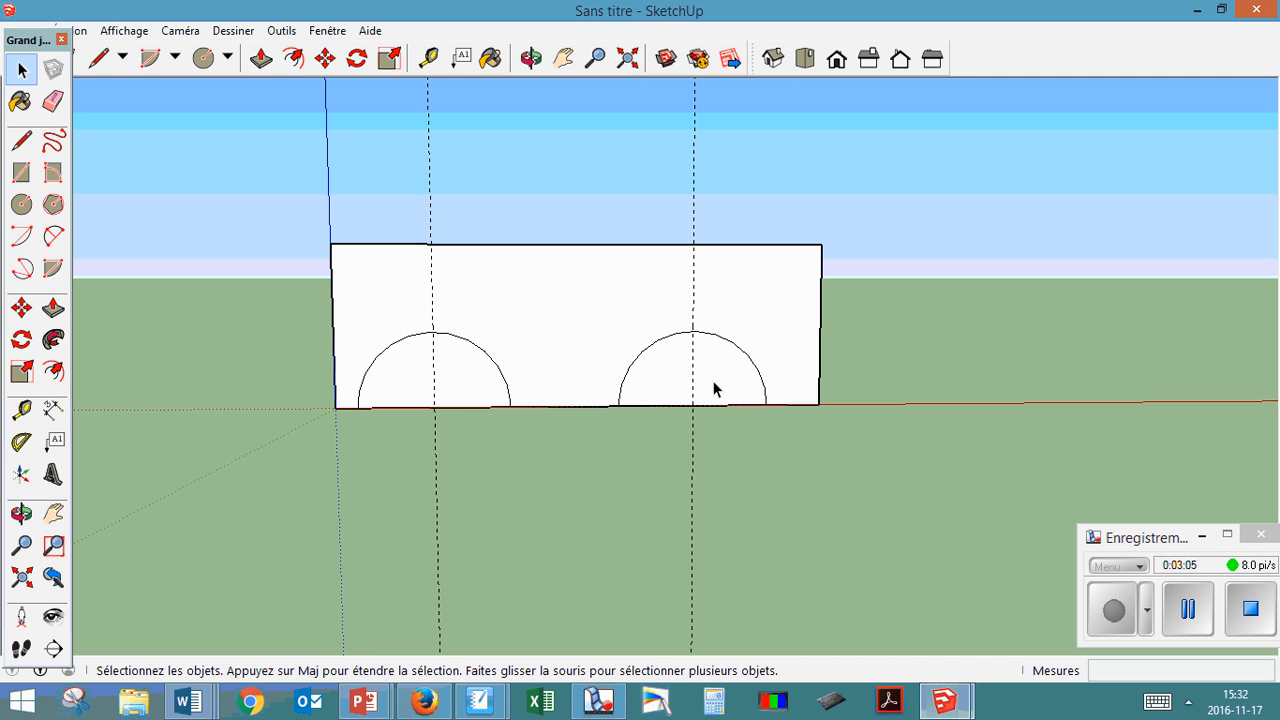
- Try to push the left semicircular face into the box with Push/Pull, and undo the extrusion
left_click(419, 377)
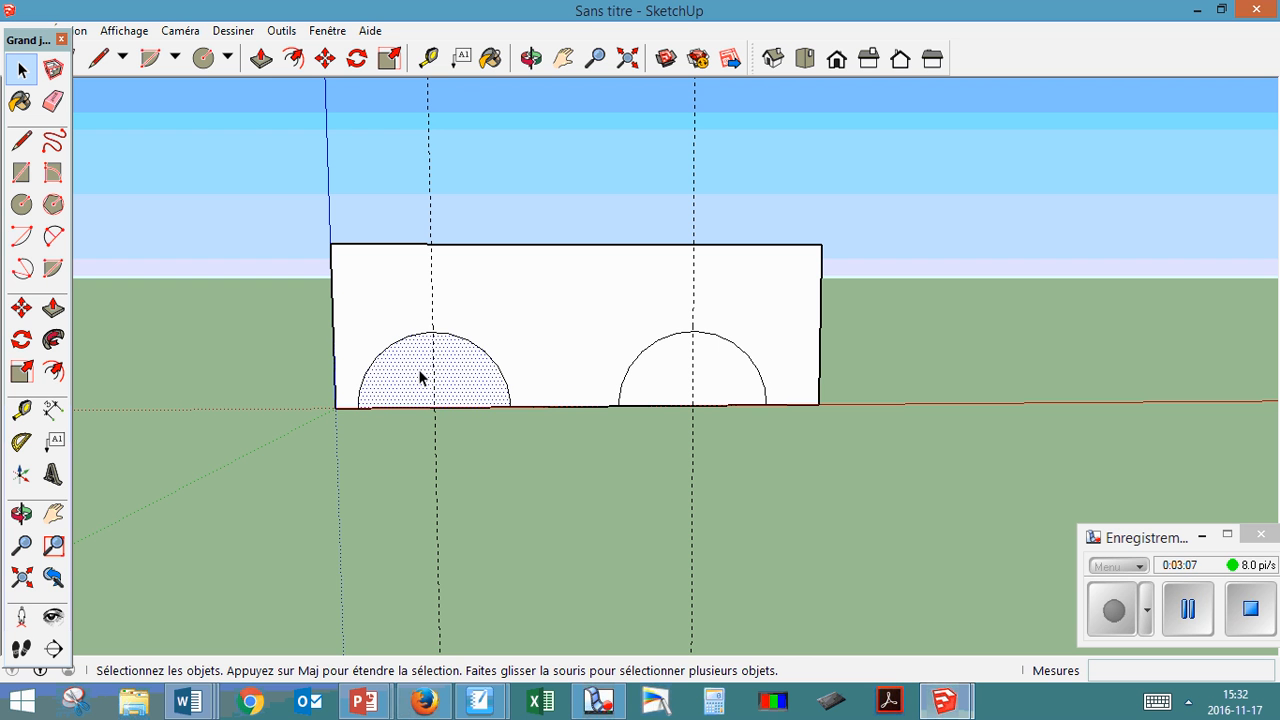
left_click(260, 58)
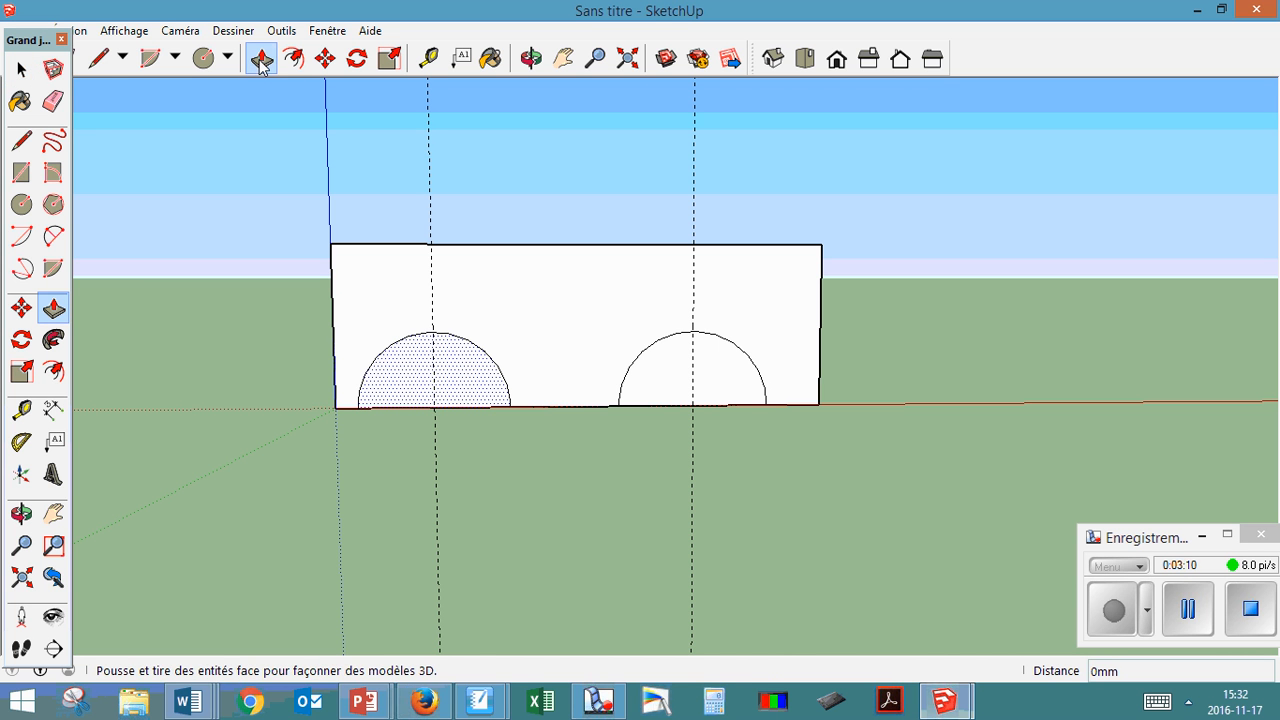
left_click(430, 388)
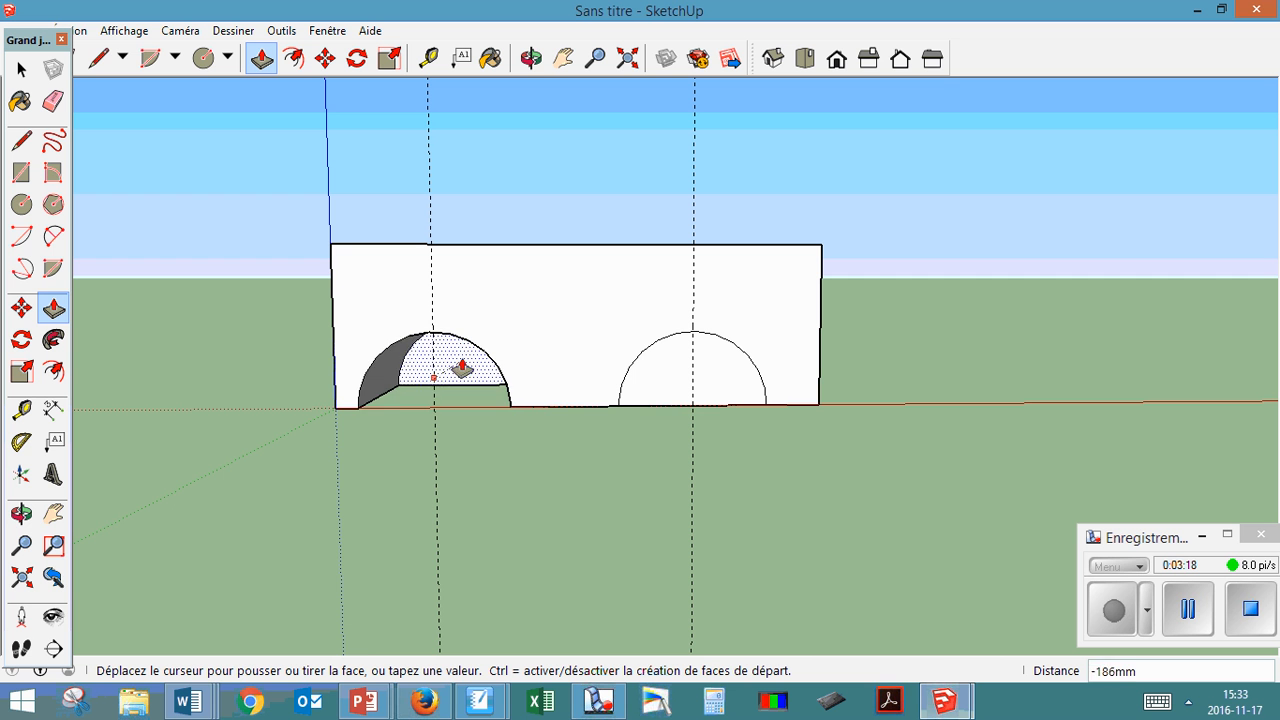
left_click(531, 58)
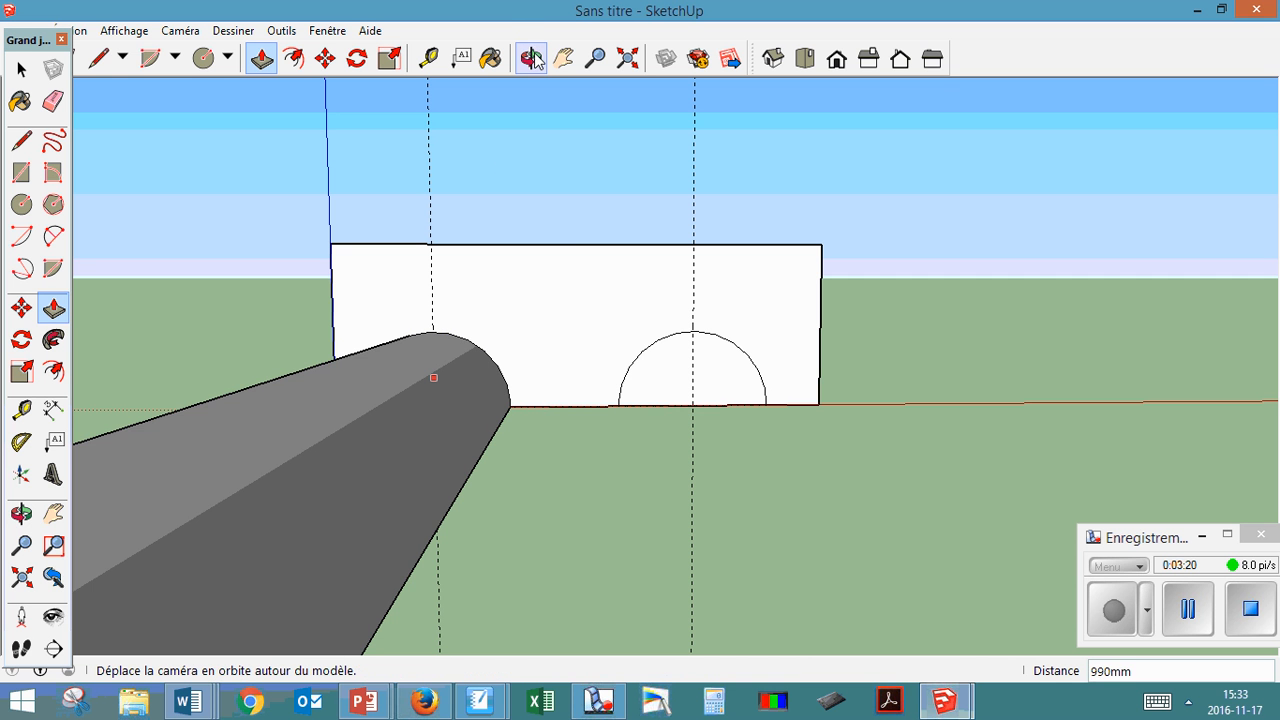
key("ctrl+z")
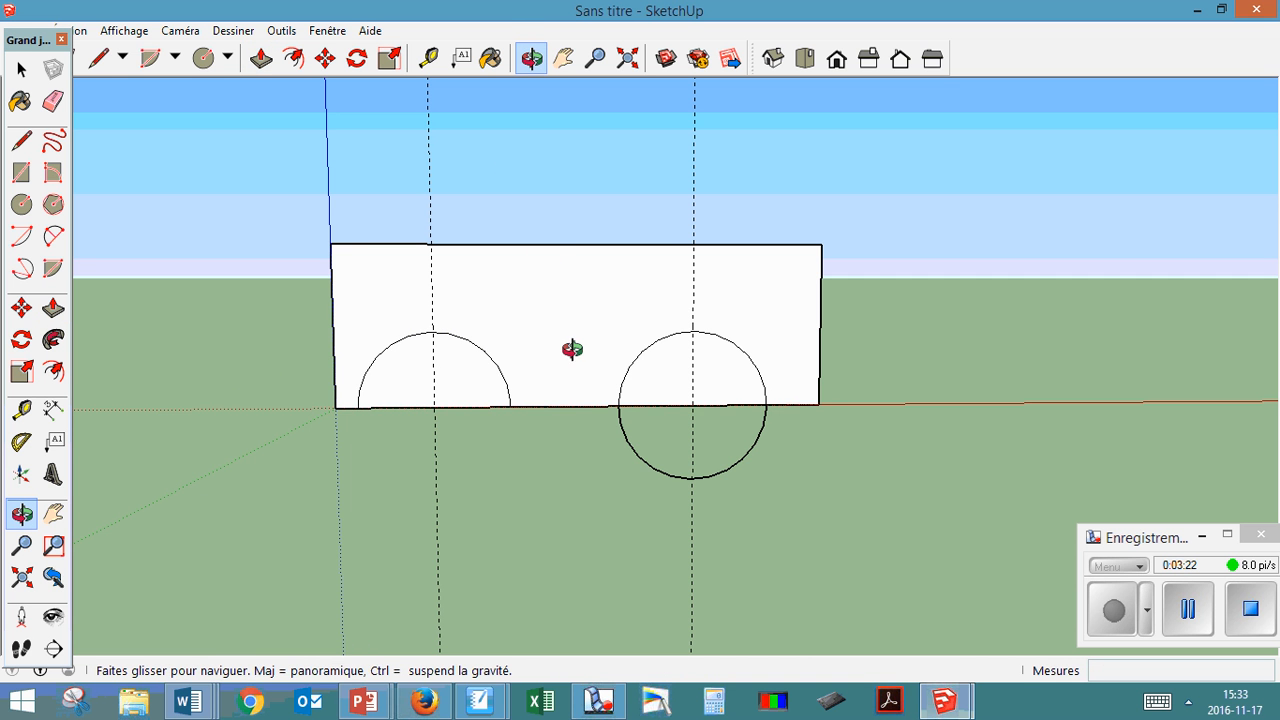
- Delete the remaining arc of the right circle that extends below the box's bottom edge
left_click_drag(591, 337, 543, 376)
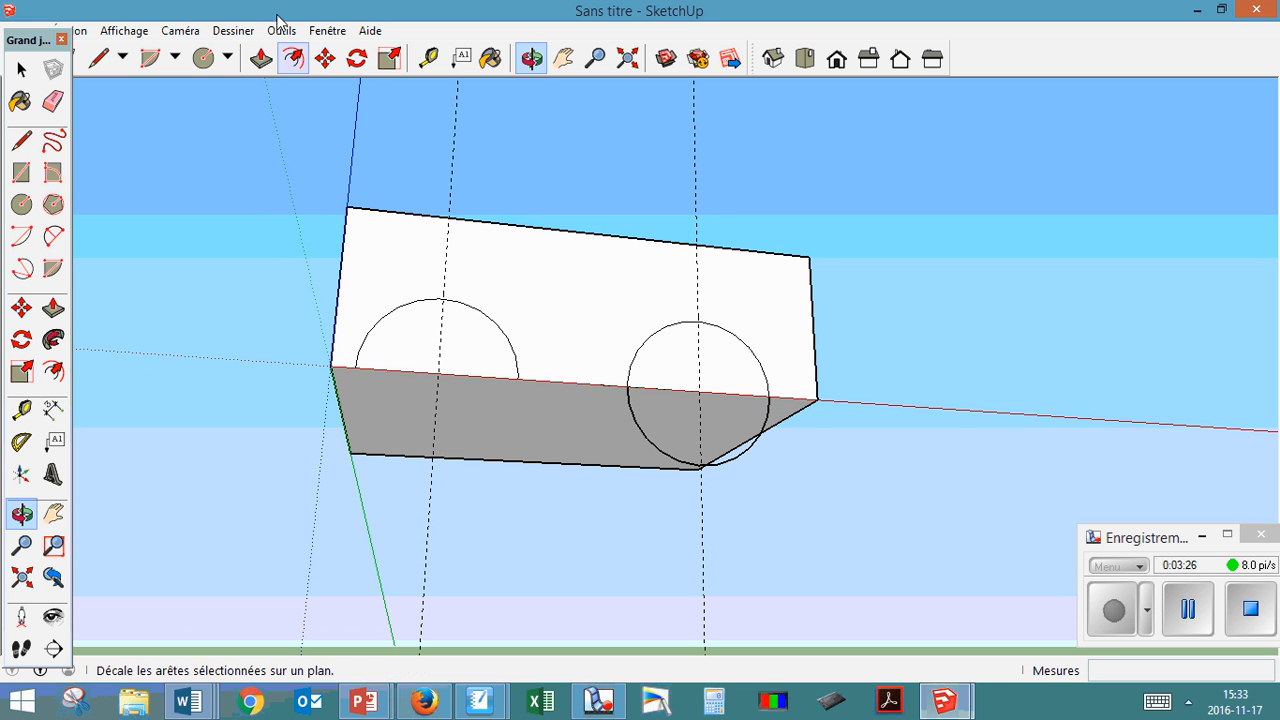
left_click(20, 70)
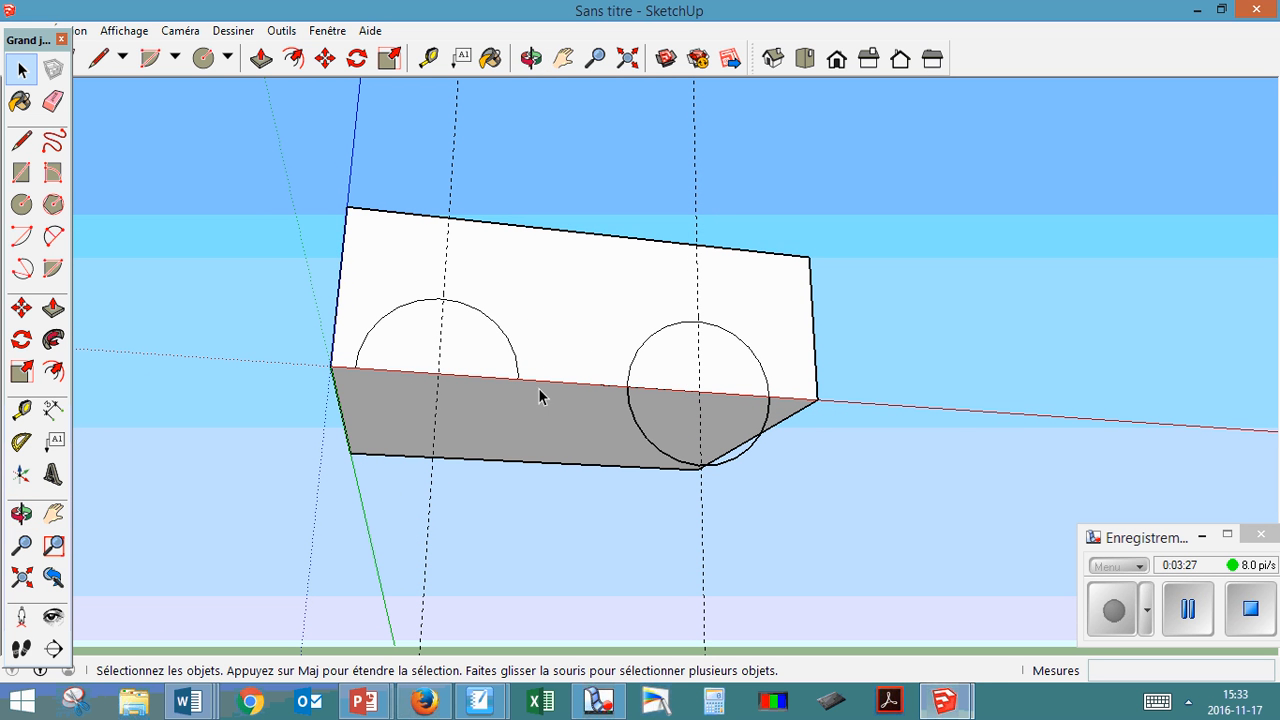
left_click(649, 447)
key("Delete")
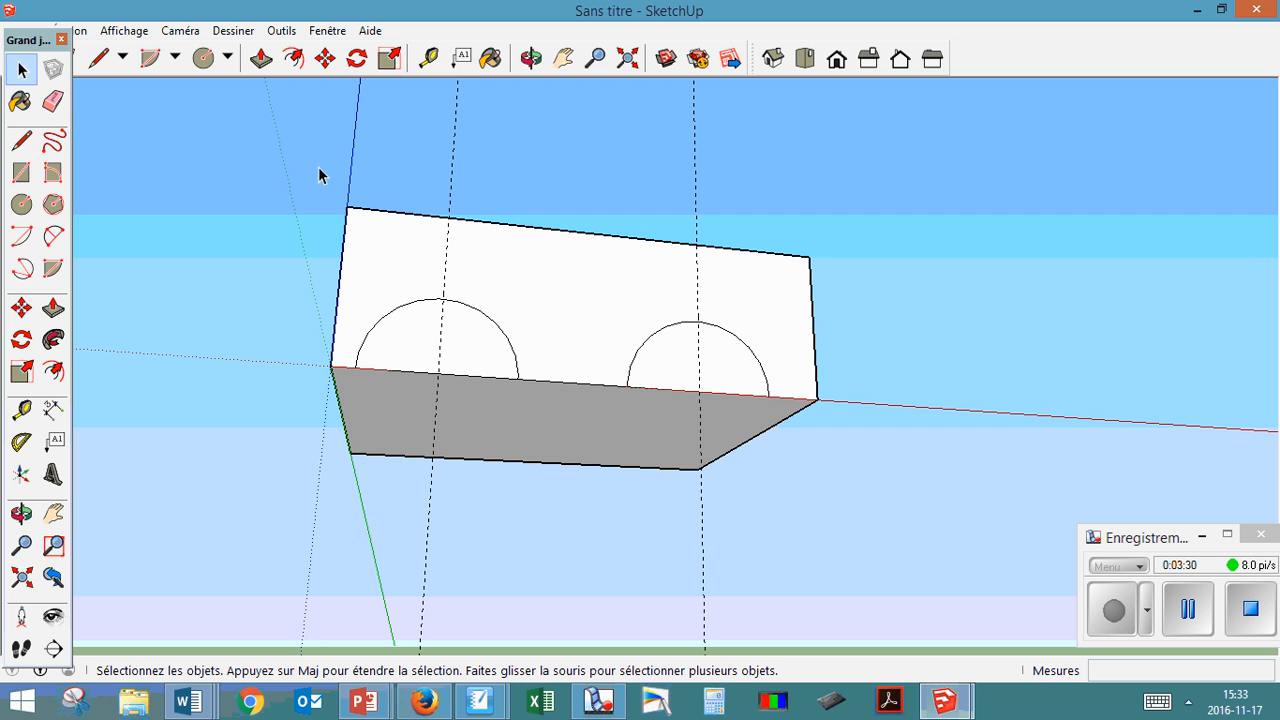
- Push both semicircular faces 380 mm through the full depth of the box to cut two arched tunnels
left_click(446, 367)
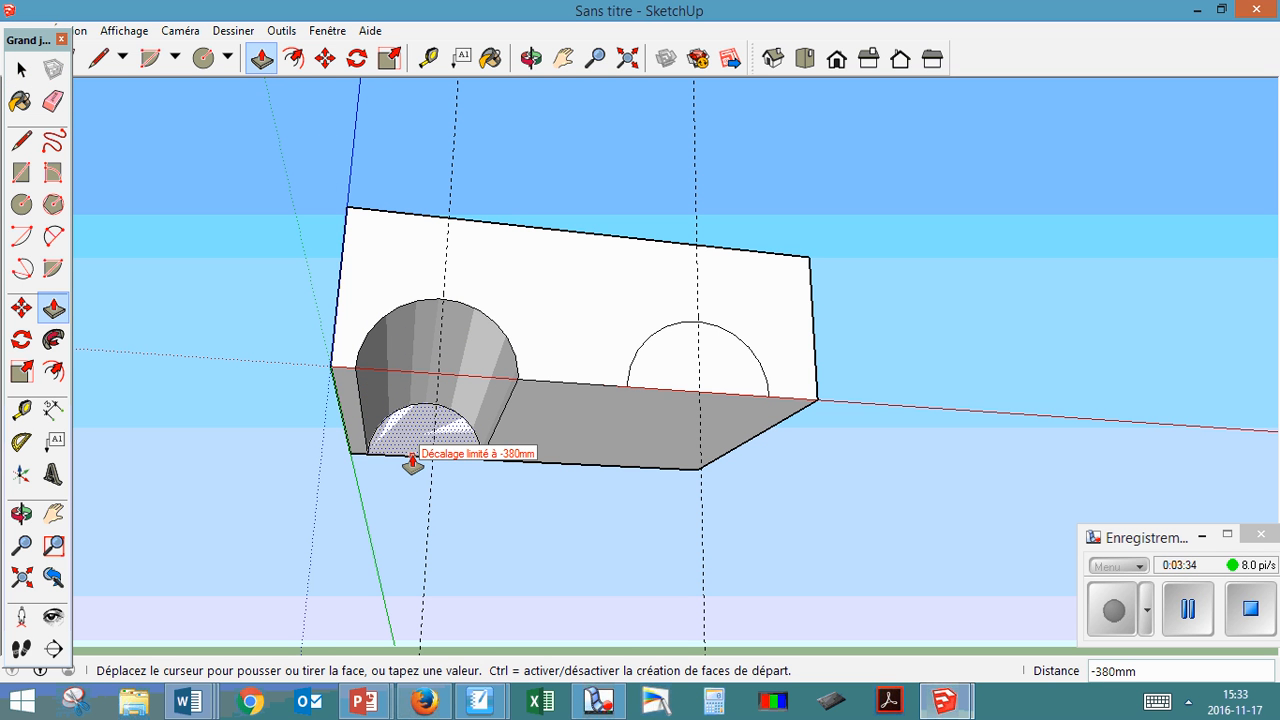
left_click(412, 462)
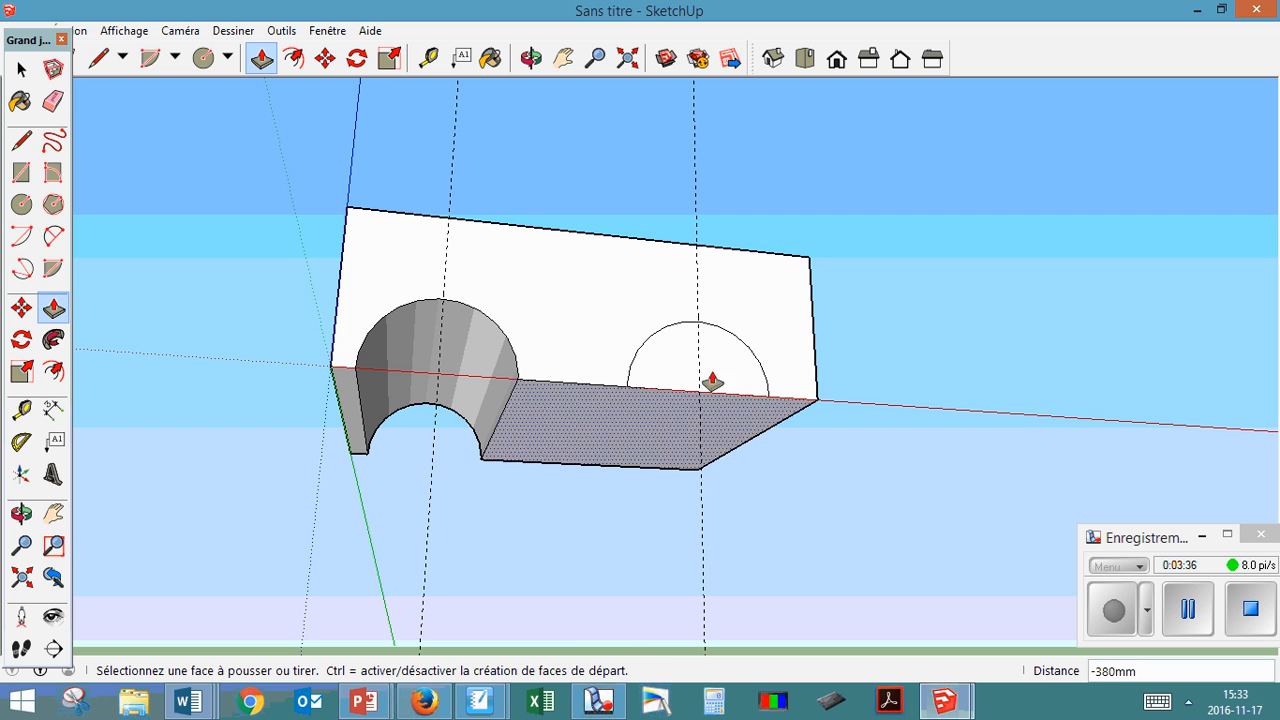
left_click(709, 374)
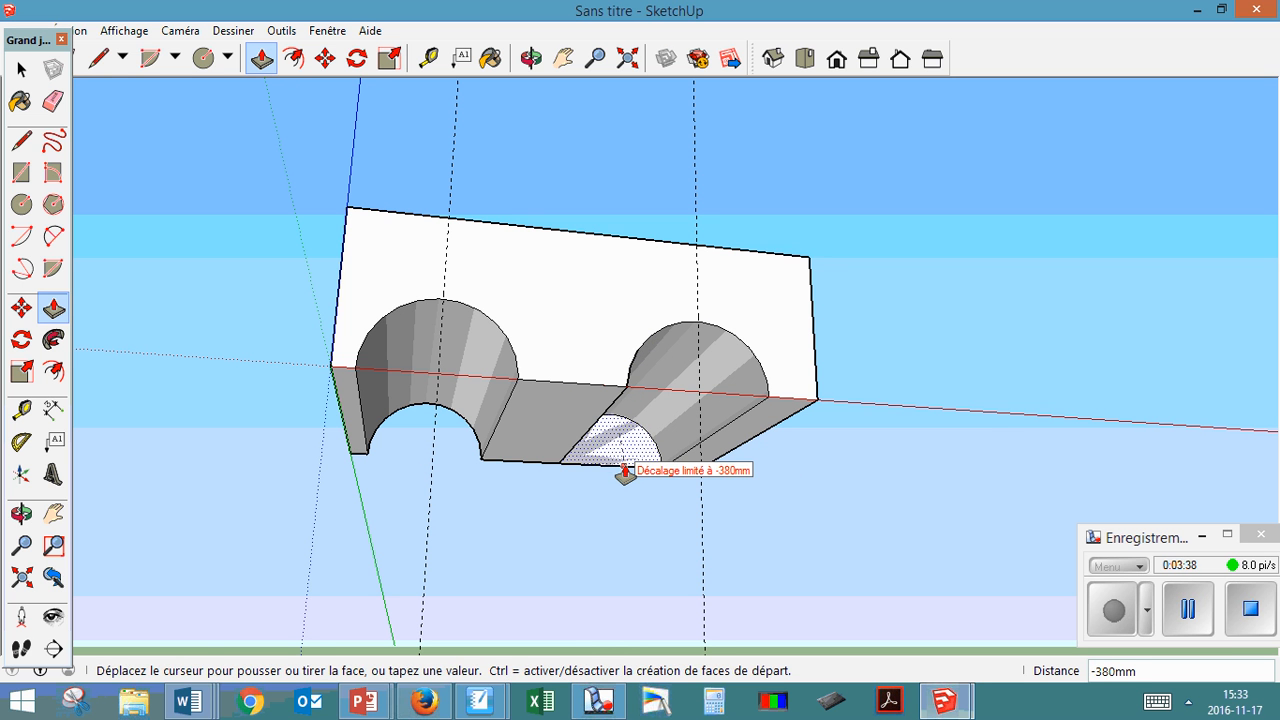
left_click(625, 470)
- Delete the underside face between the two tunnels and the curved inner surfaces of both tunnels
left_click(531, 58)
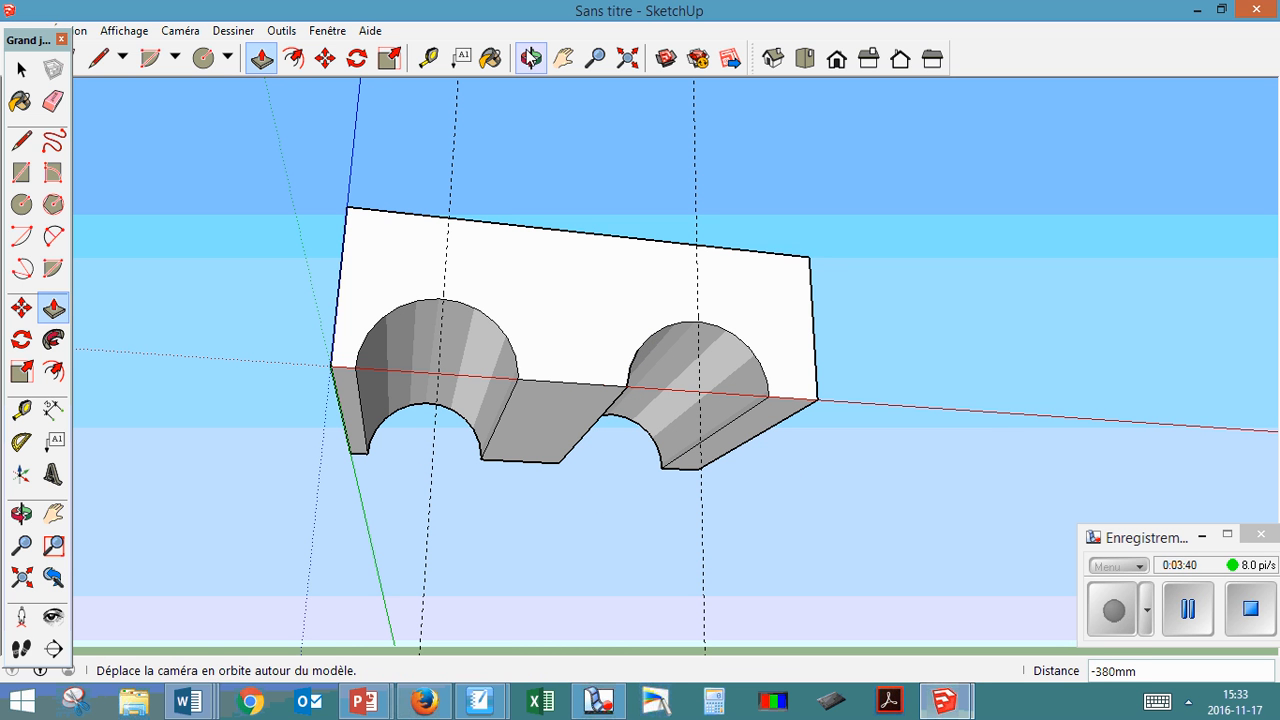
left_click(531, 58)
left_click_drag(545, 327, 548, 206)
left_click(24, 72)
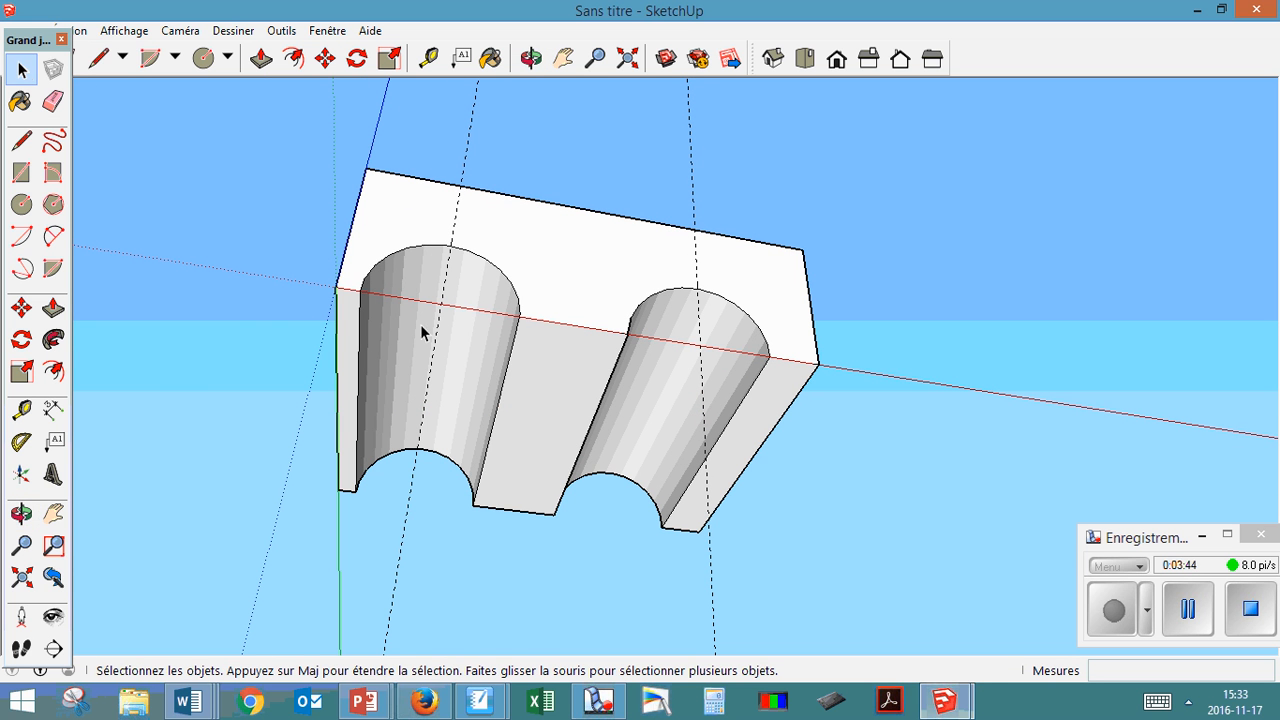
left_click(525, 372)
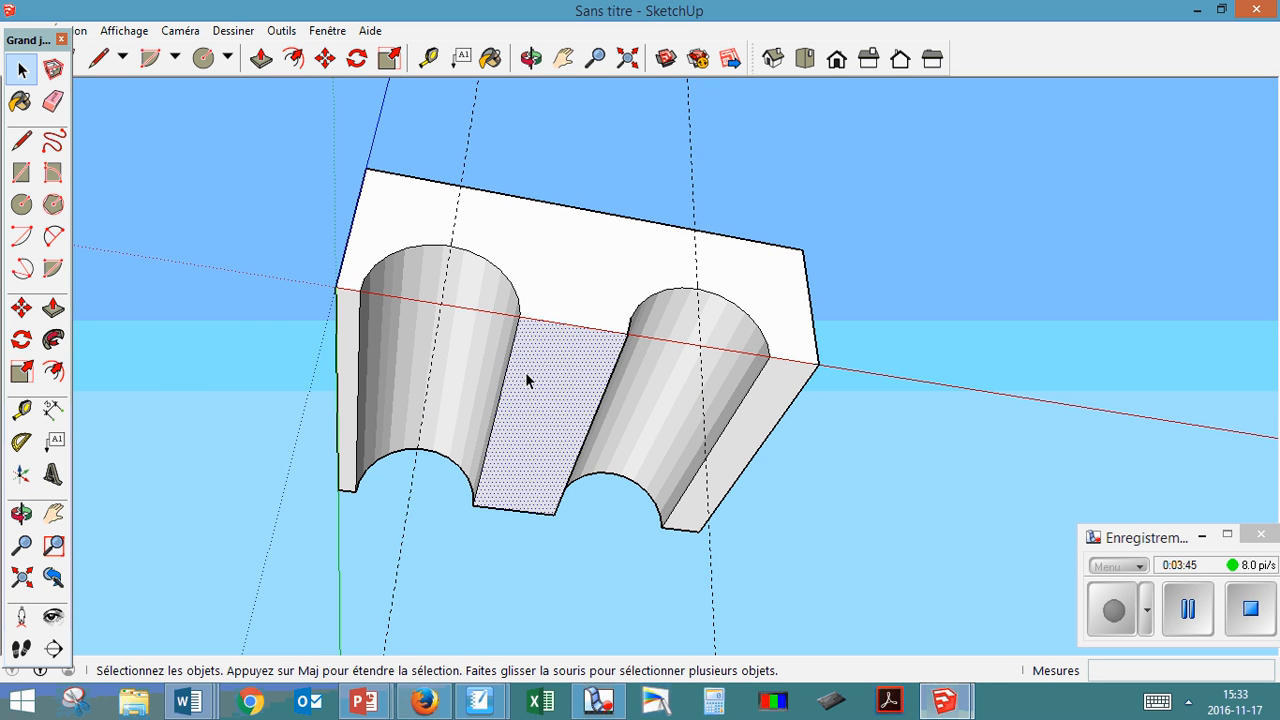
left_click(423, 331, "shift")
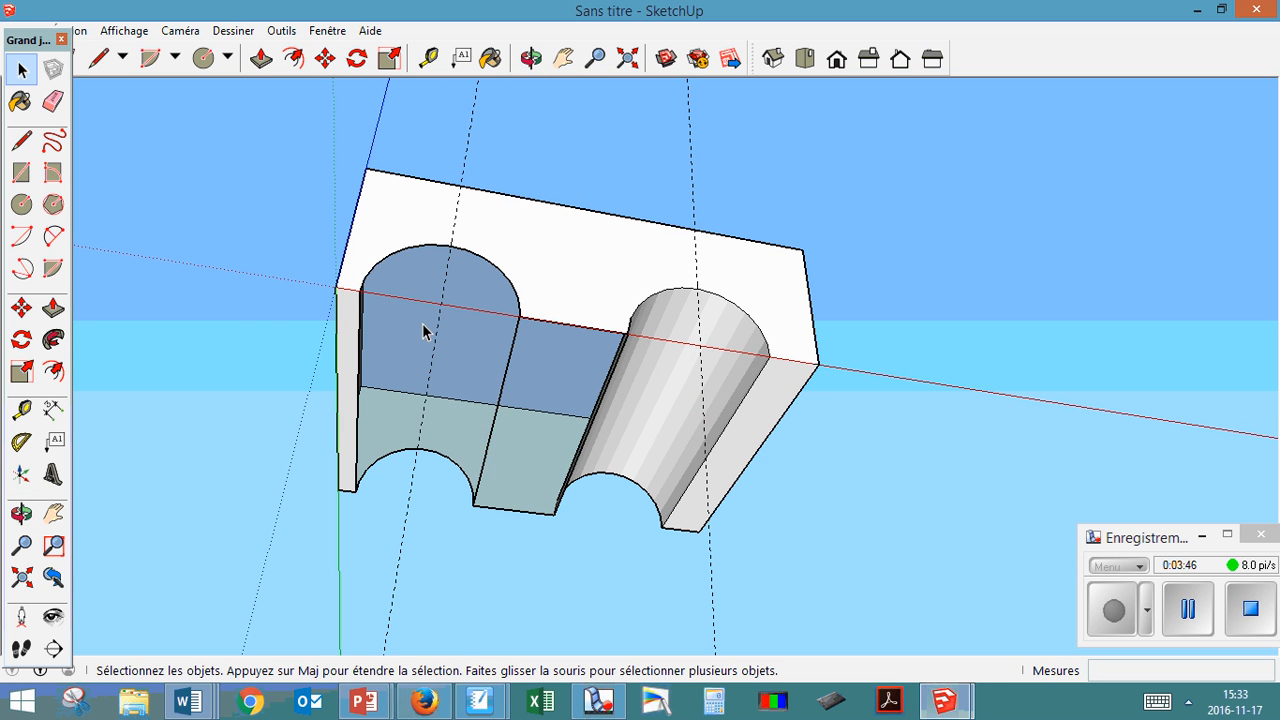
left_click(686, 387, "shift")
key("Delete")
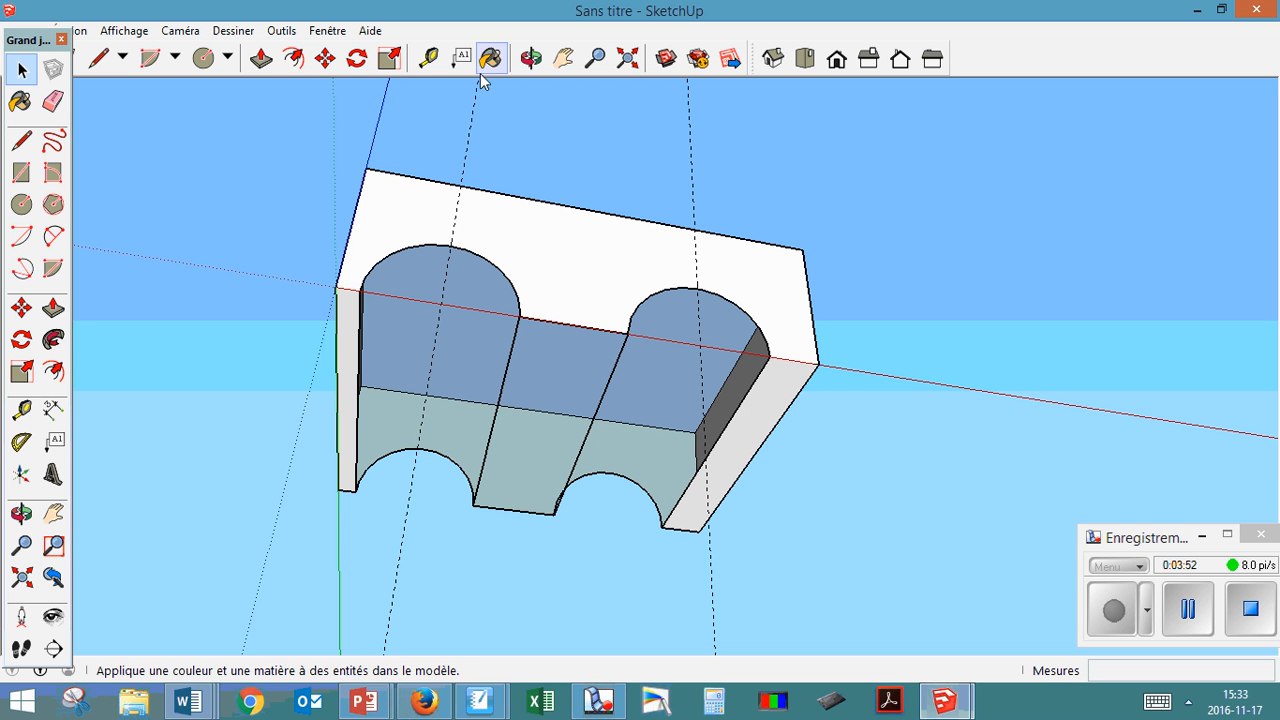
- Delete the two leftover edges running from front to back across the box's open underside
left_click(531, 58)
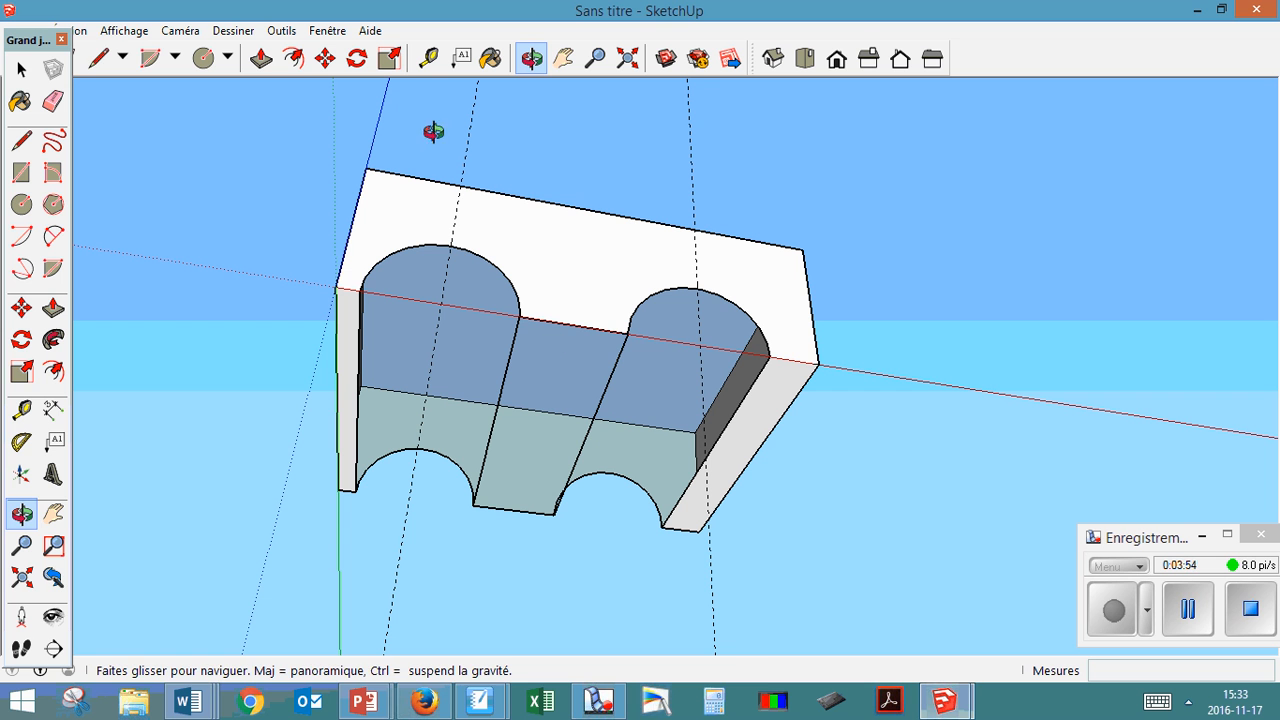
left_click(21, 69)
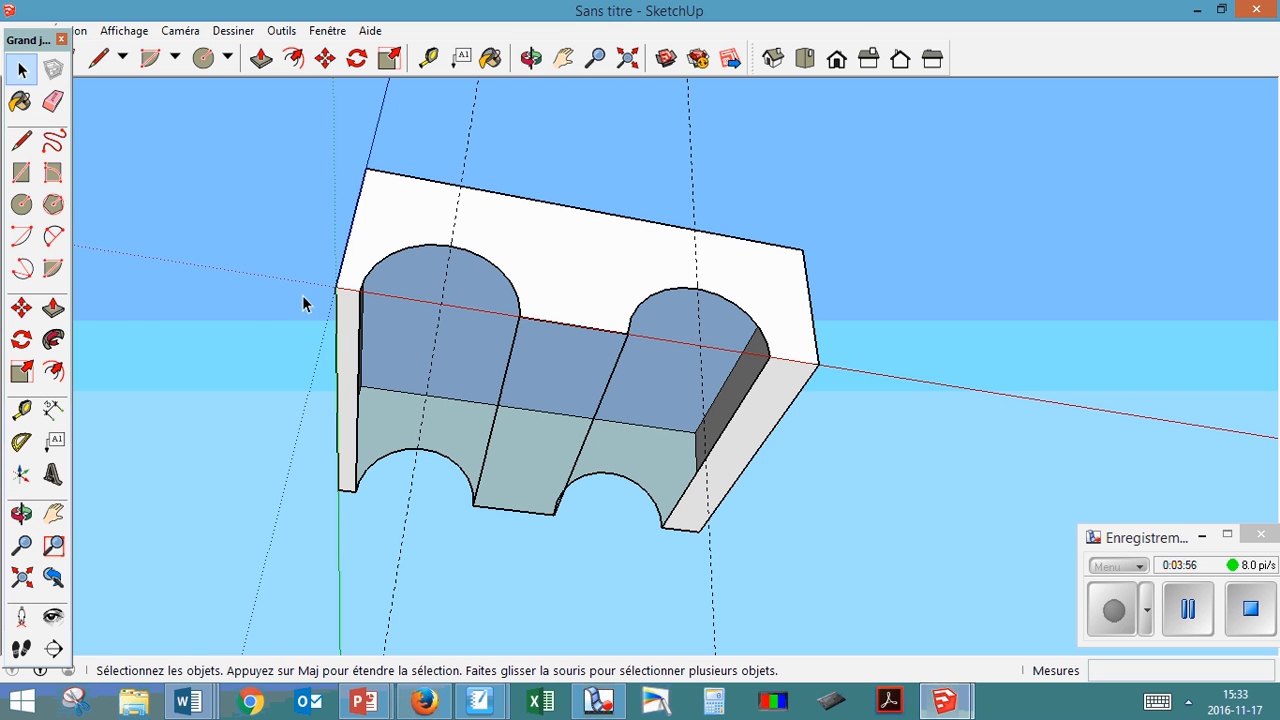
left_click(499, 406)
key("Delete")
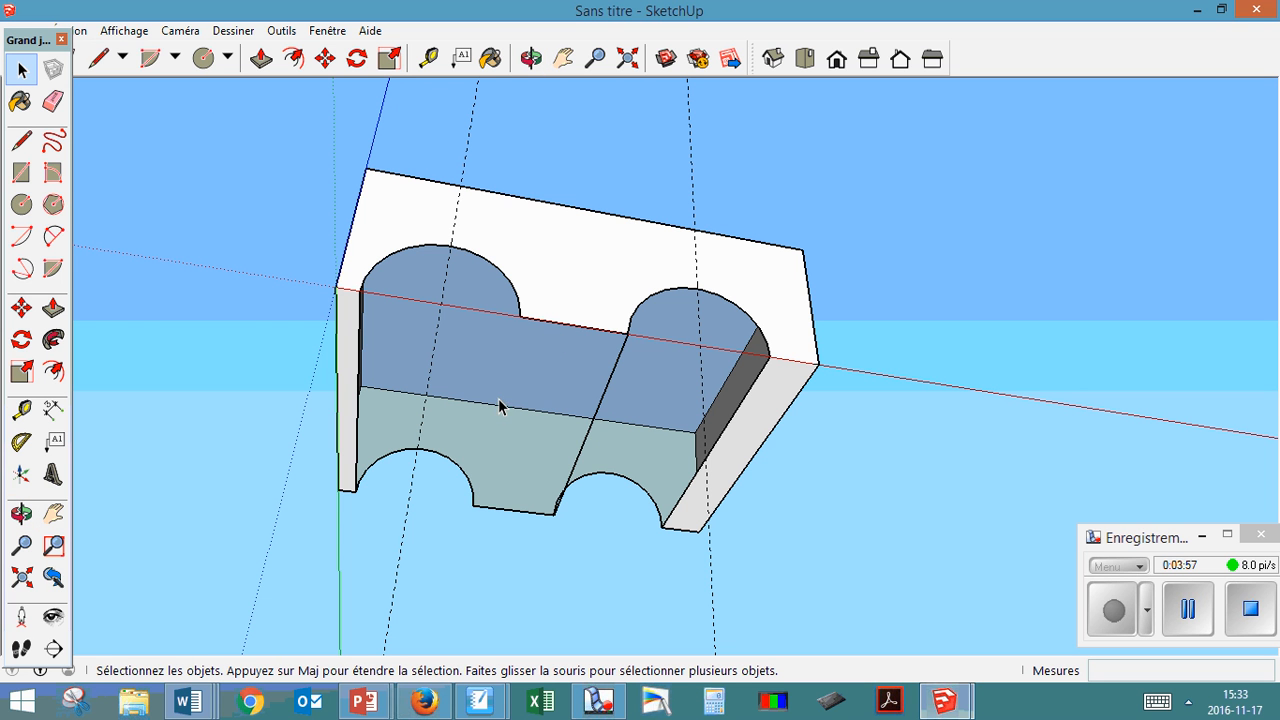
left_click(596, 418)
key("Delete")
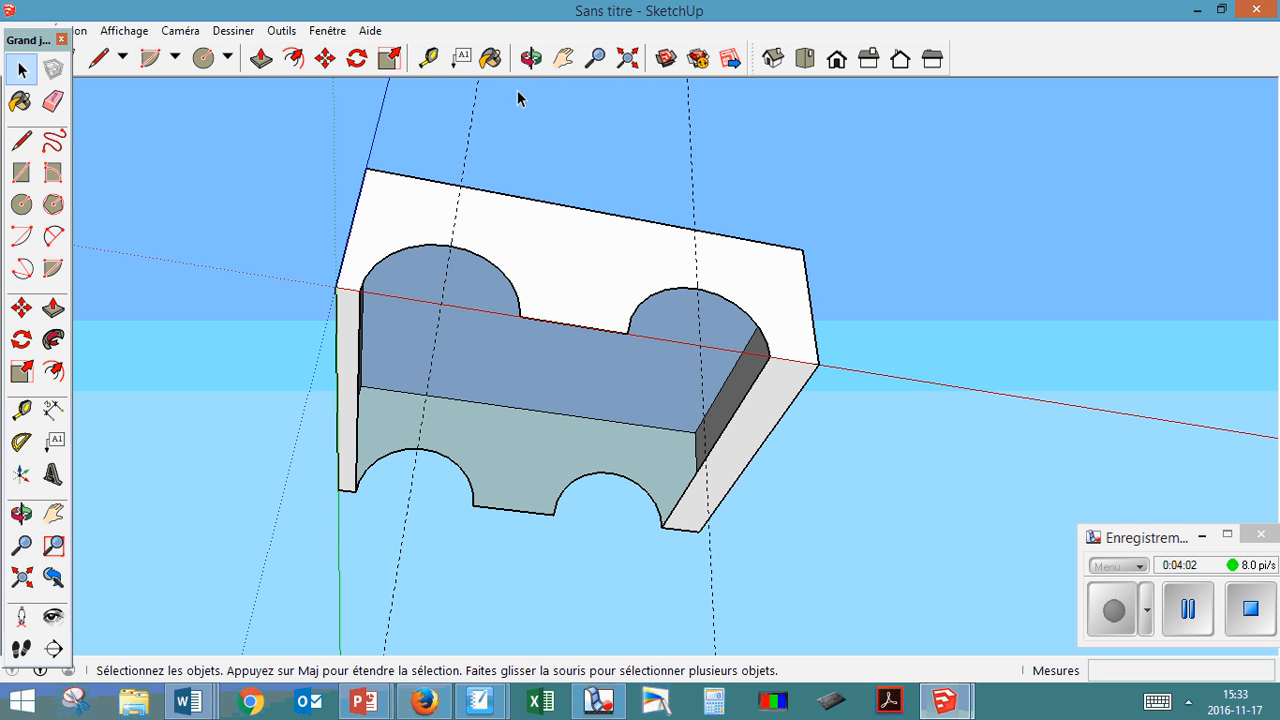
- Draw a triangular gable above the front face with two sloping lines of about 245 mm from its upper corners to a central apex
left_click(531, 58)
left_click_drag(529, 157, 471, 440)
left_click_drag(574, 306, 693, 463)
left_click(1263, 510)
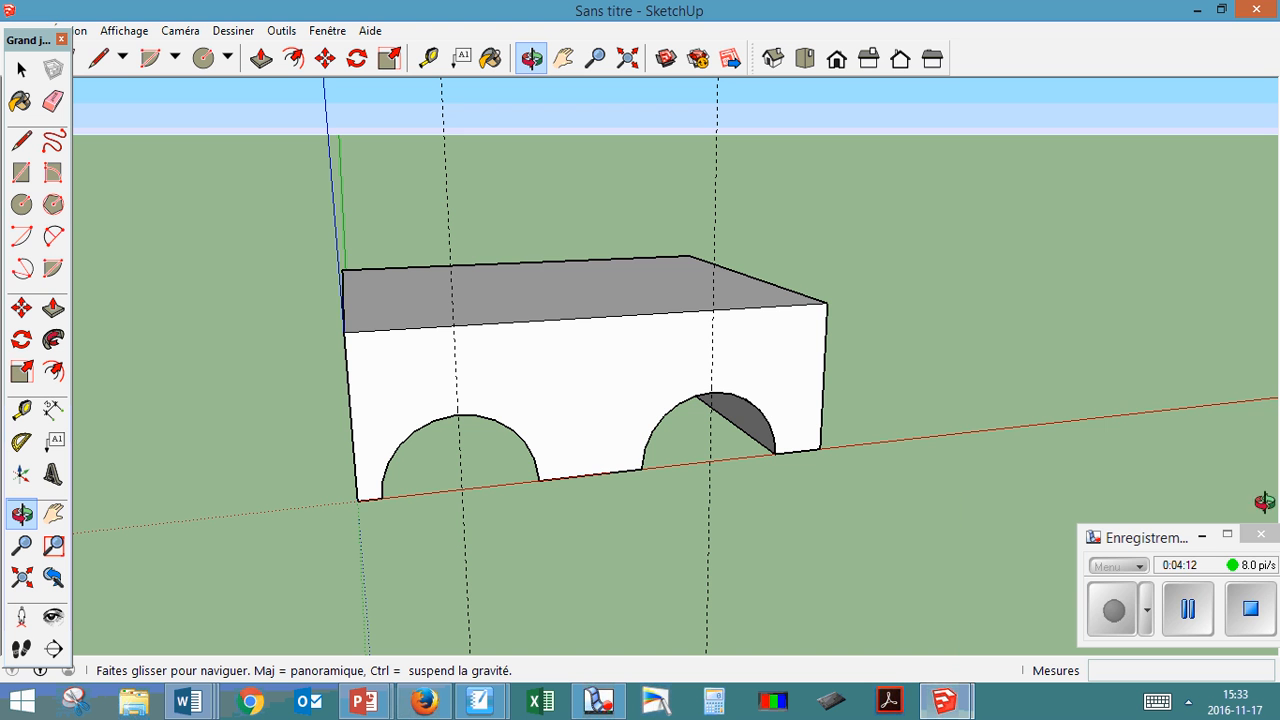
mouse_move(400, 369)
left_mouse_down()
mouse_move(483, 346)
mouse_move(383, 337)
mouse_move(319, 386)
mouse_move(330, 396)
mouse_move(274, 280)
left_mouse_up()
left_click(98, 59)
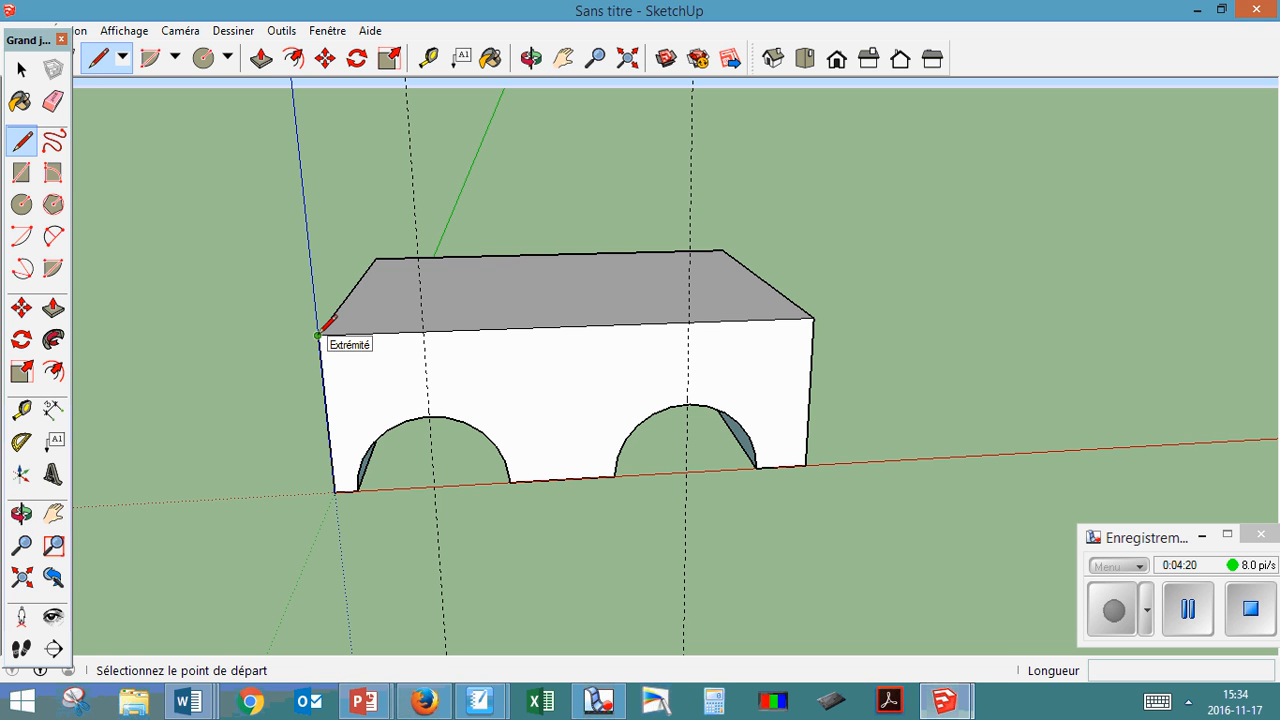
left_click(318, 335)
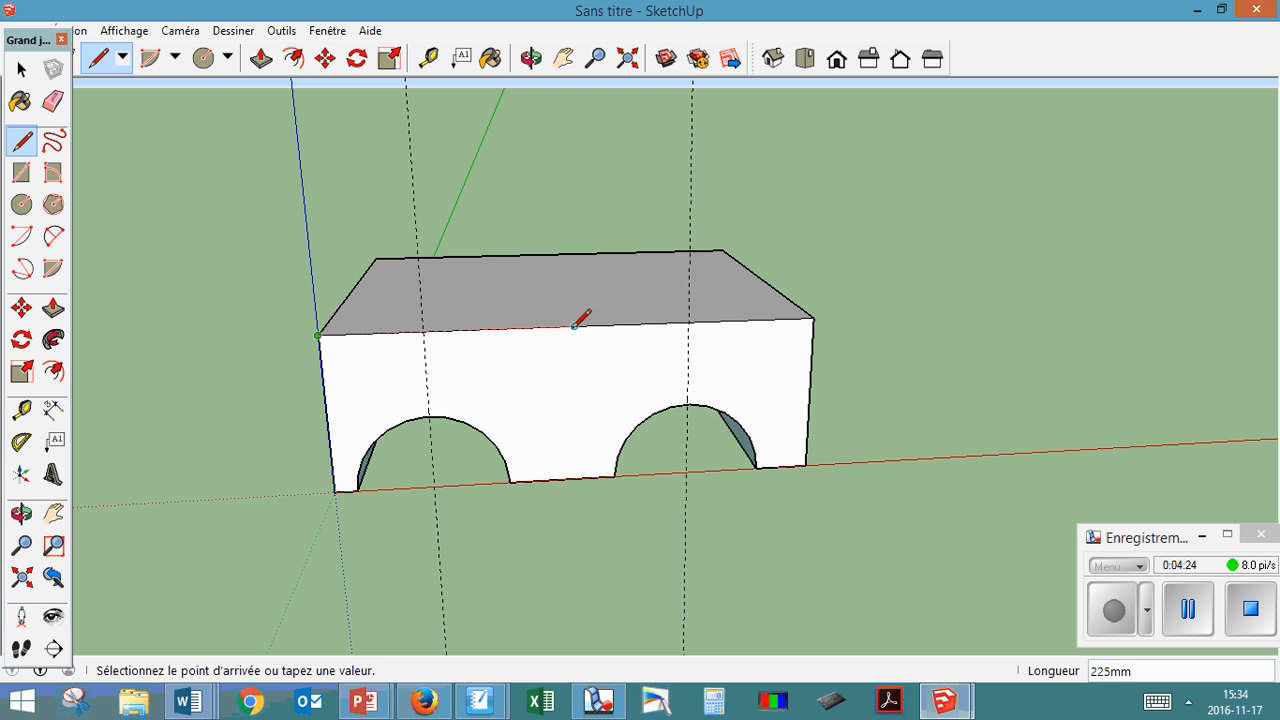
left_click(571, 218)
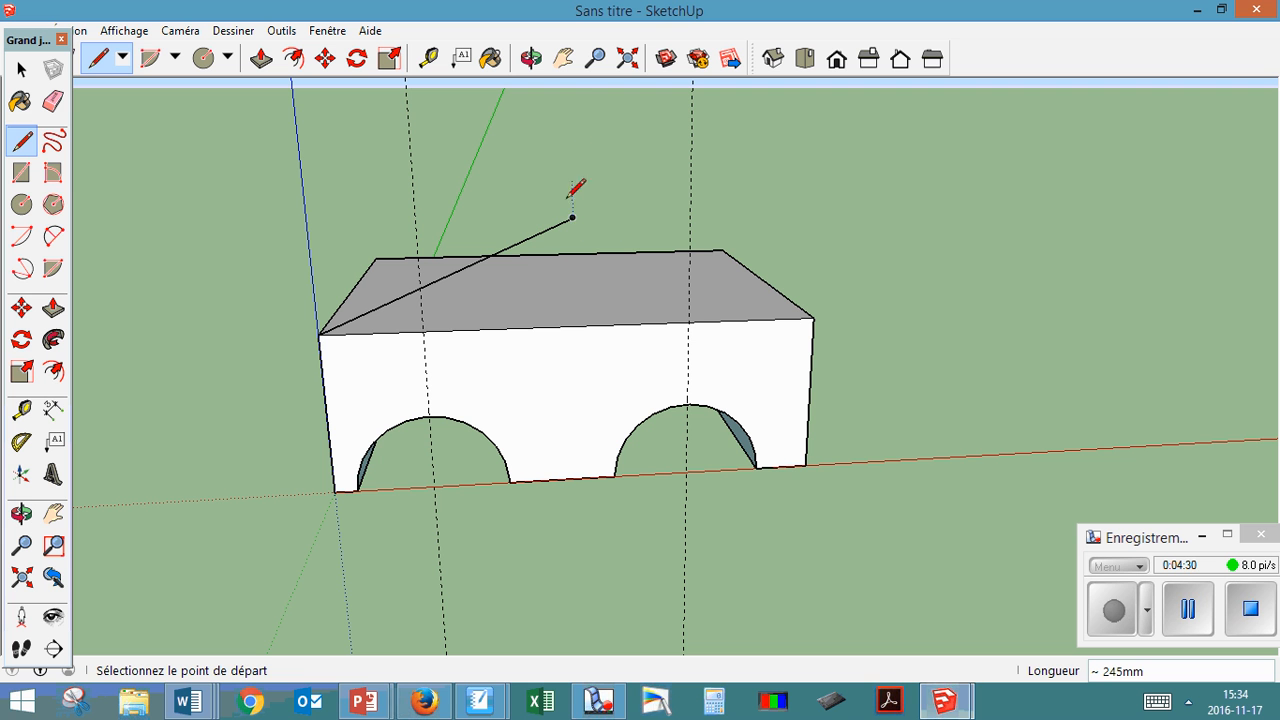
left_click(572, 217)
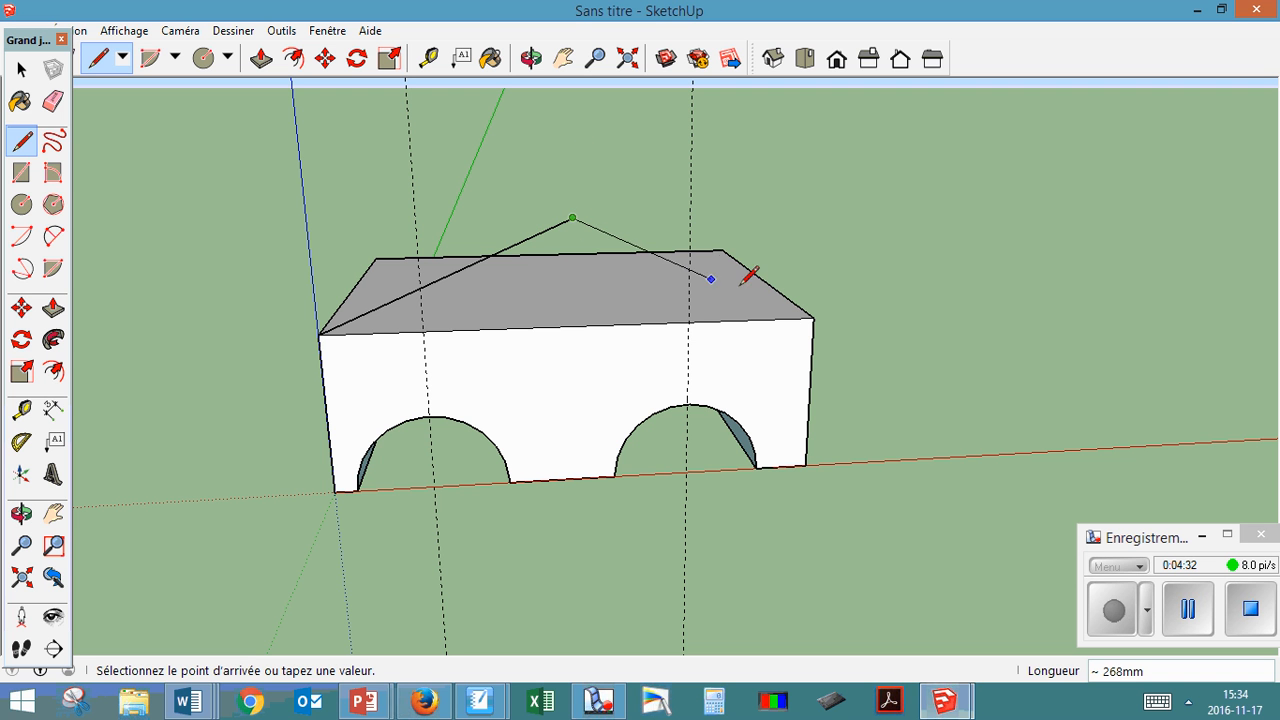
left_click(814, 318)
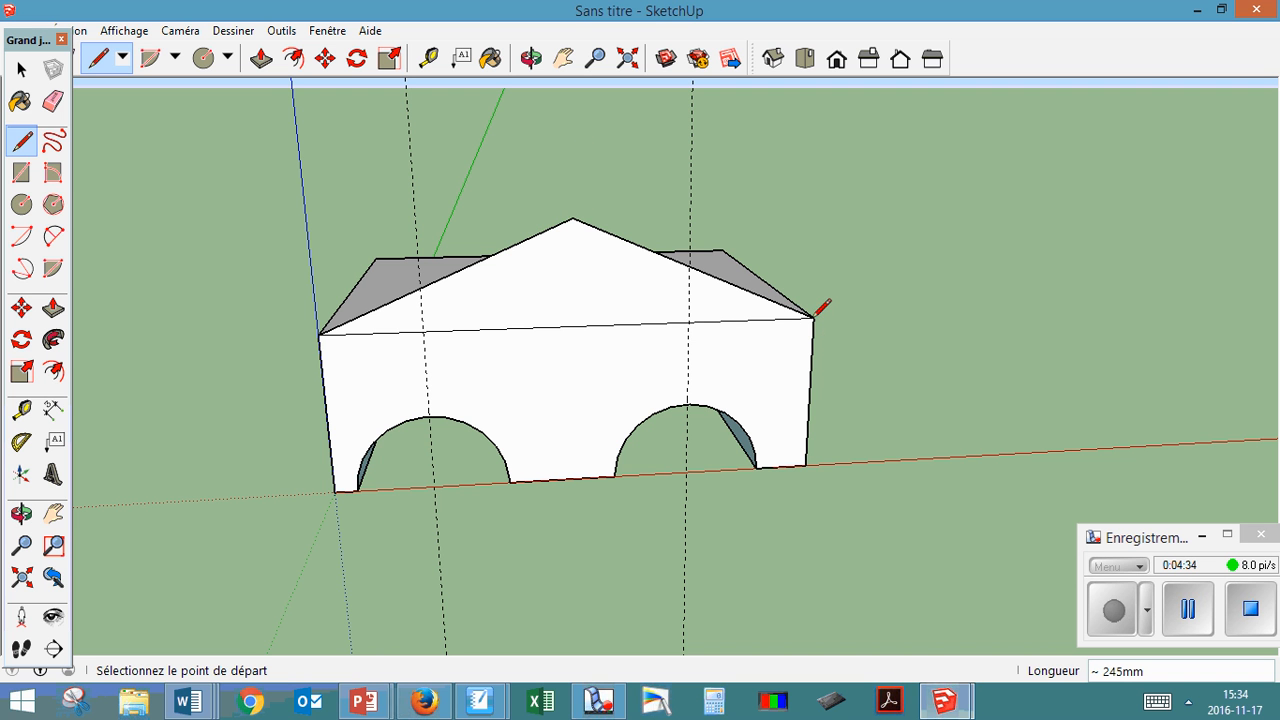
- Extrude the triangular gable face 380 mm to the back of the box with Push/Pull to form the roof
left_click(531, 58)
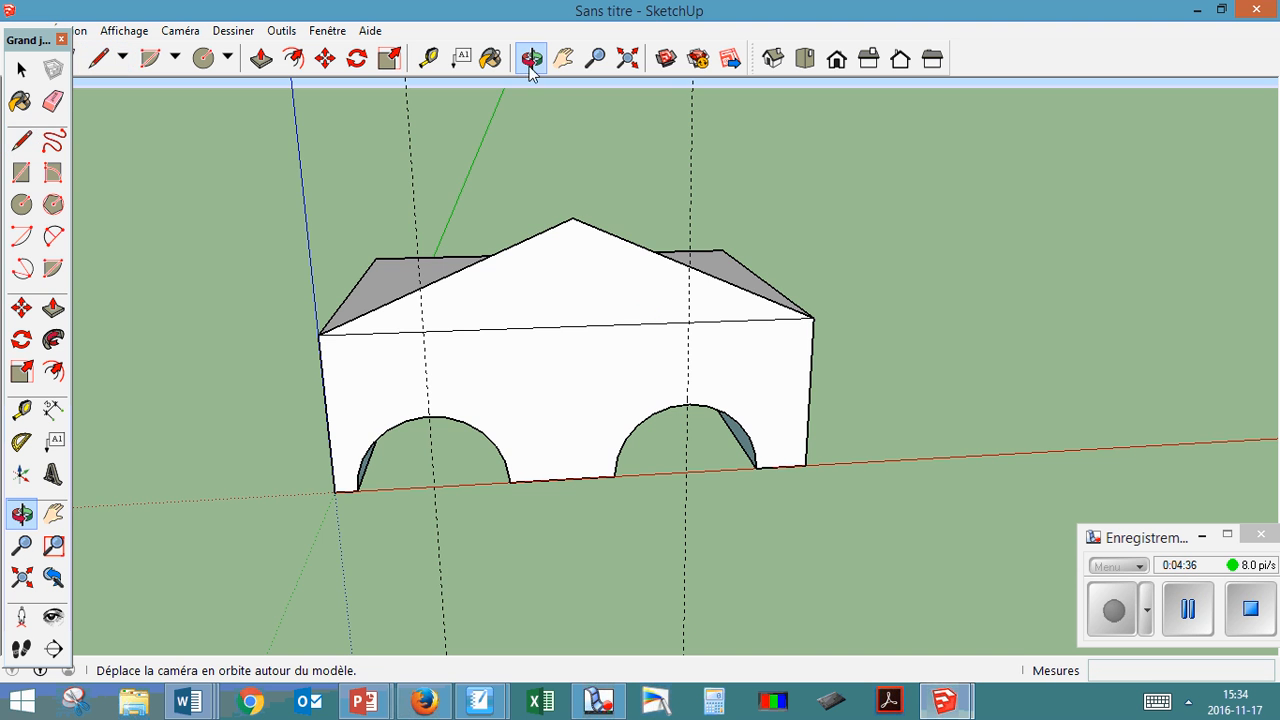
mouse_move(520, 330)
left_mouse_down()
mouse_move(511, 354)
mouse_move(256, 308)
mouse_move(177, 324)
left_mouse_up()
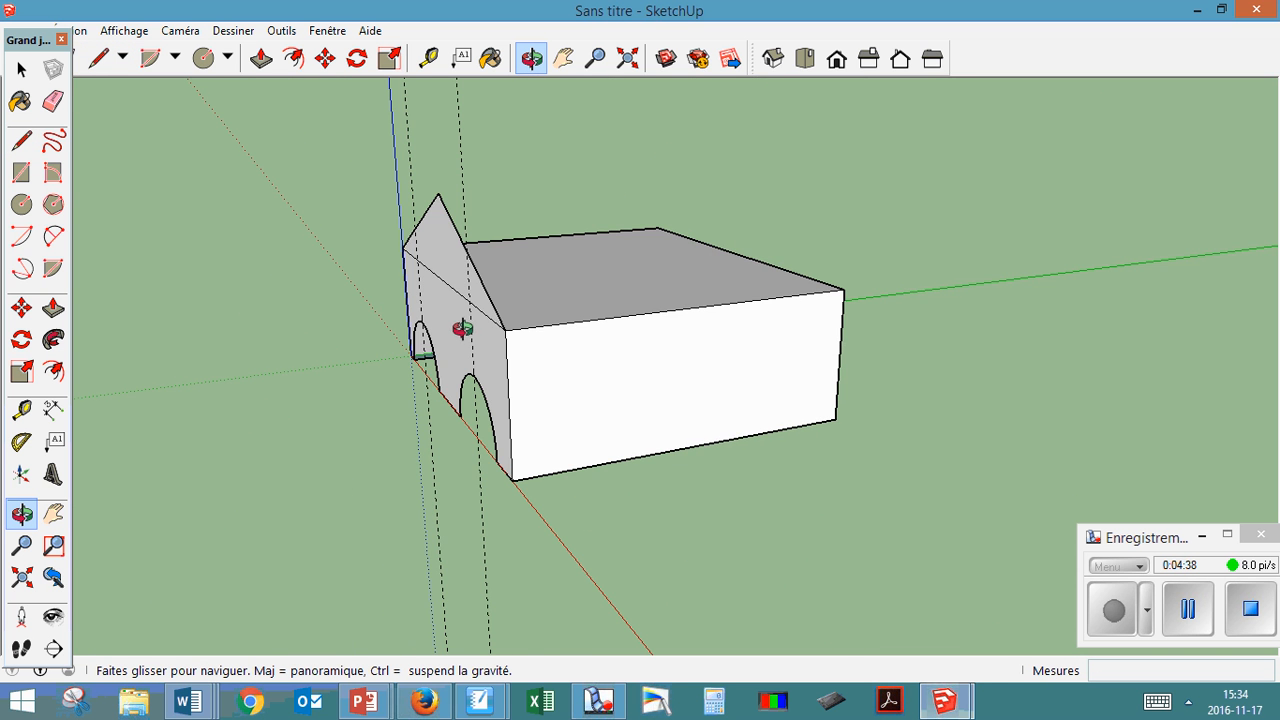
left_click_drag(462, 329, 163, 326)
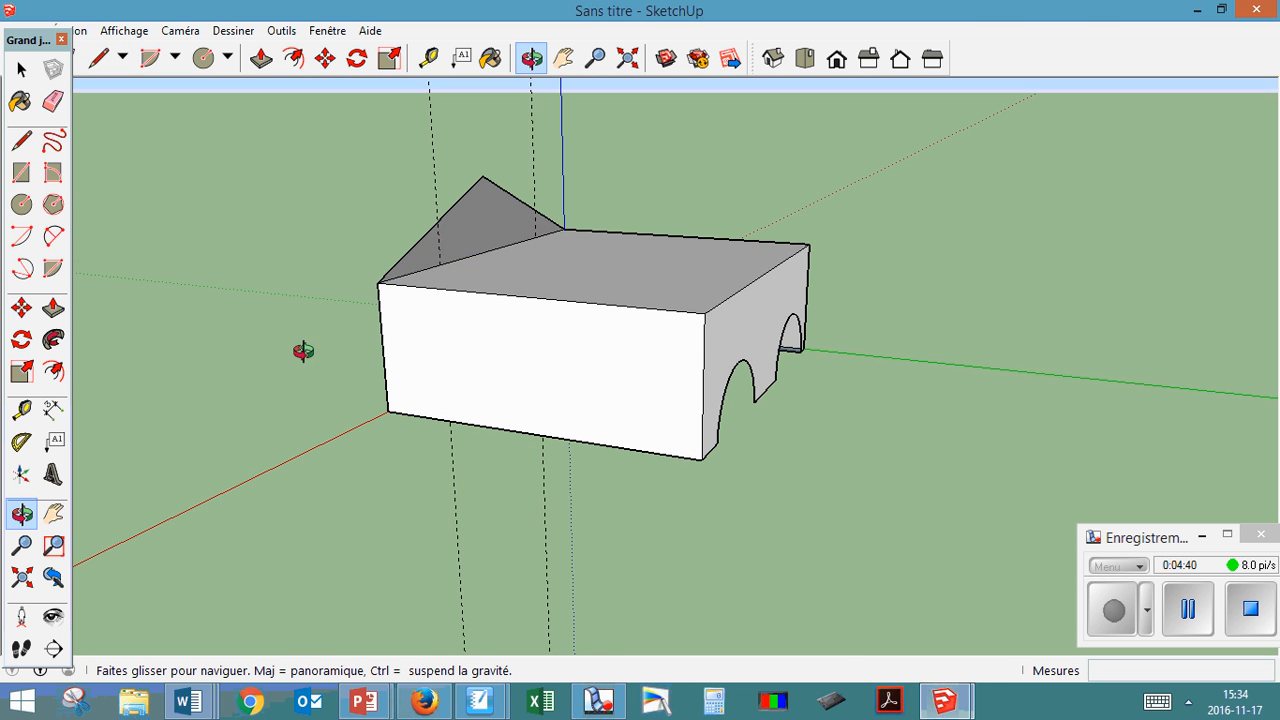
left_click_drag(303, 350, 229, 330)
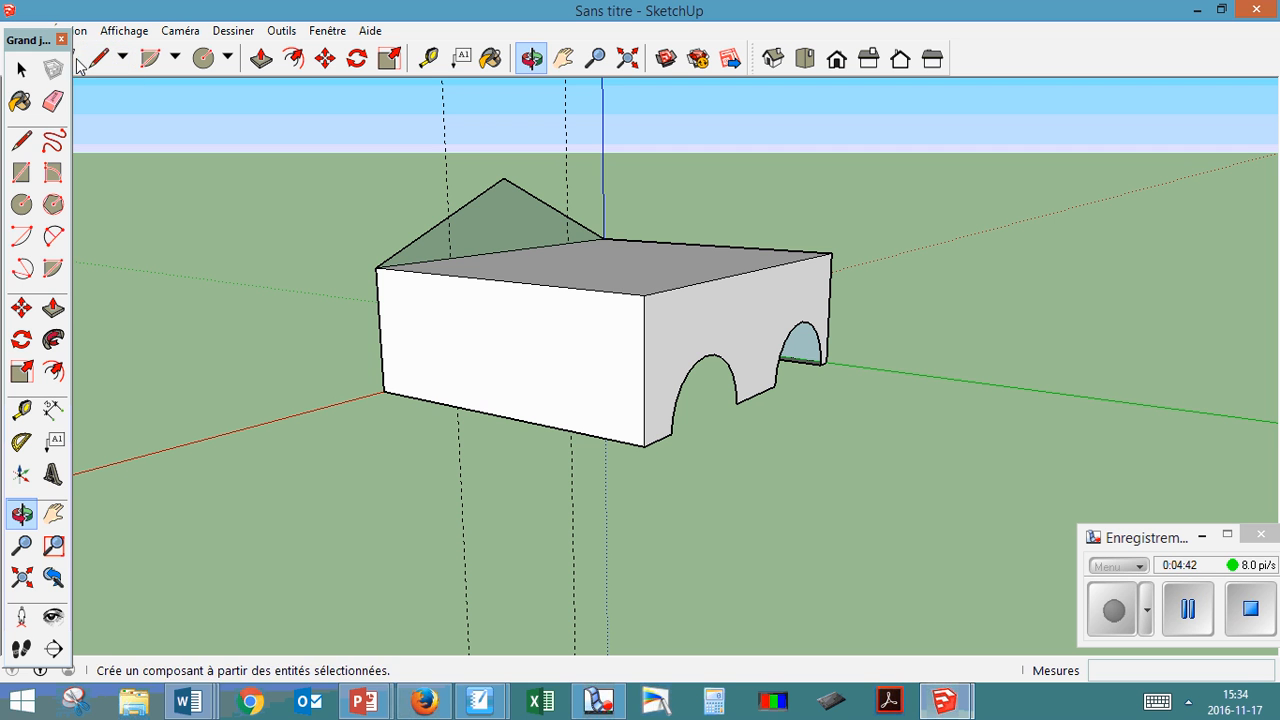
left_click(21, 69)
left_click(503, 224)
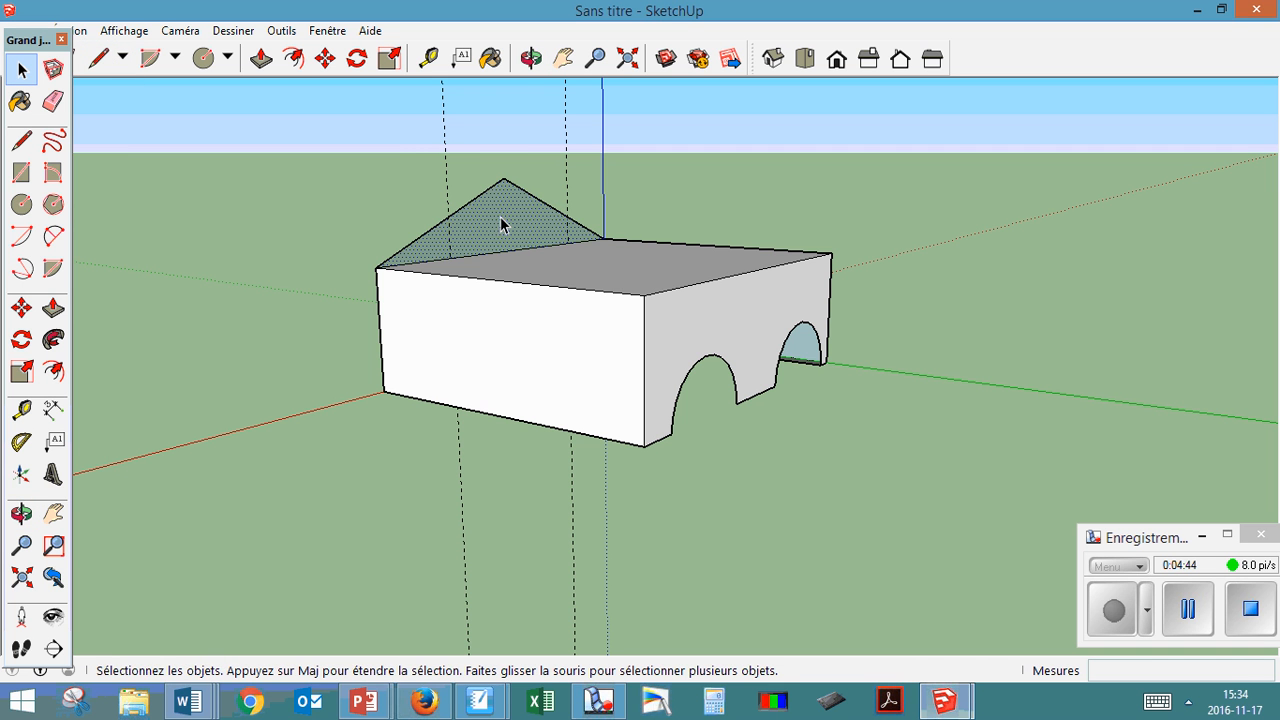
left_click(263, 60)
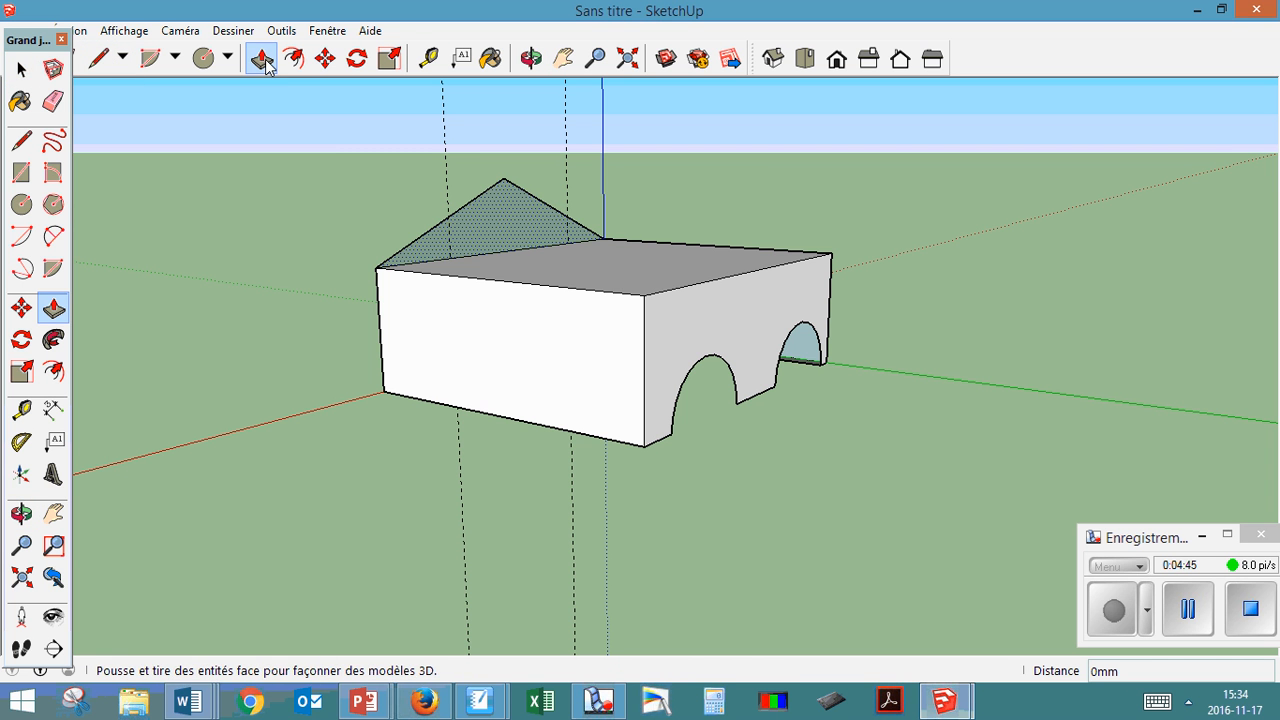
left_click(500, 218)
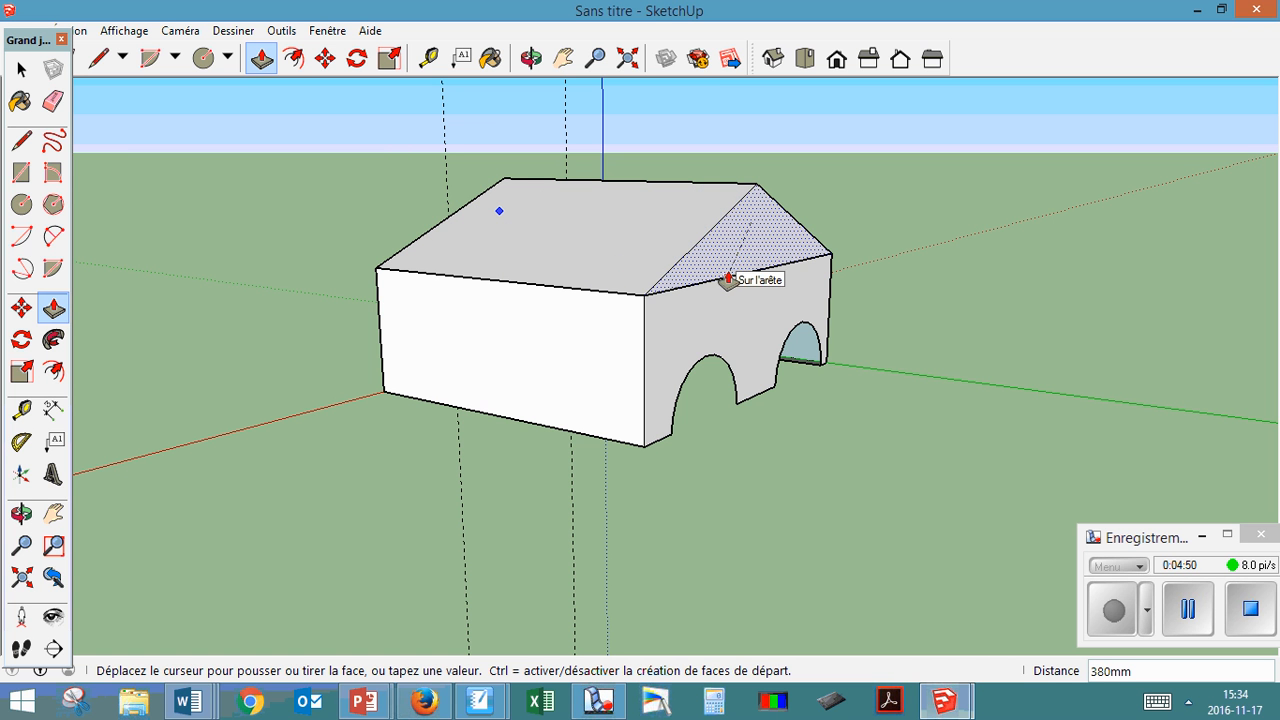
left_click(746, 330)
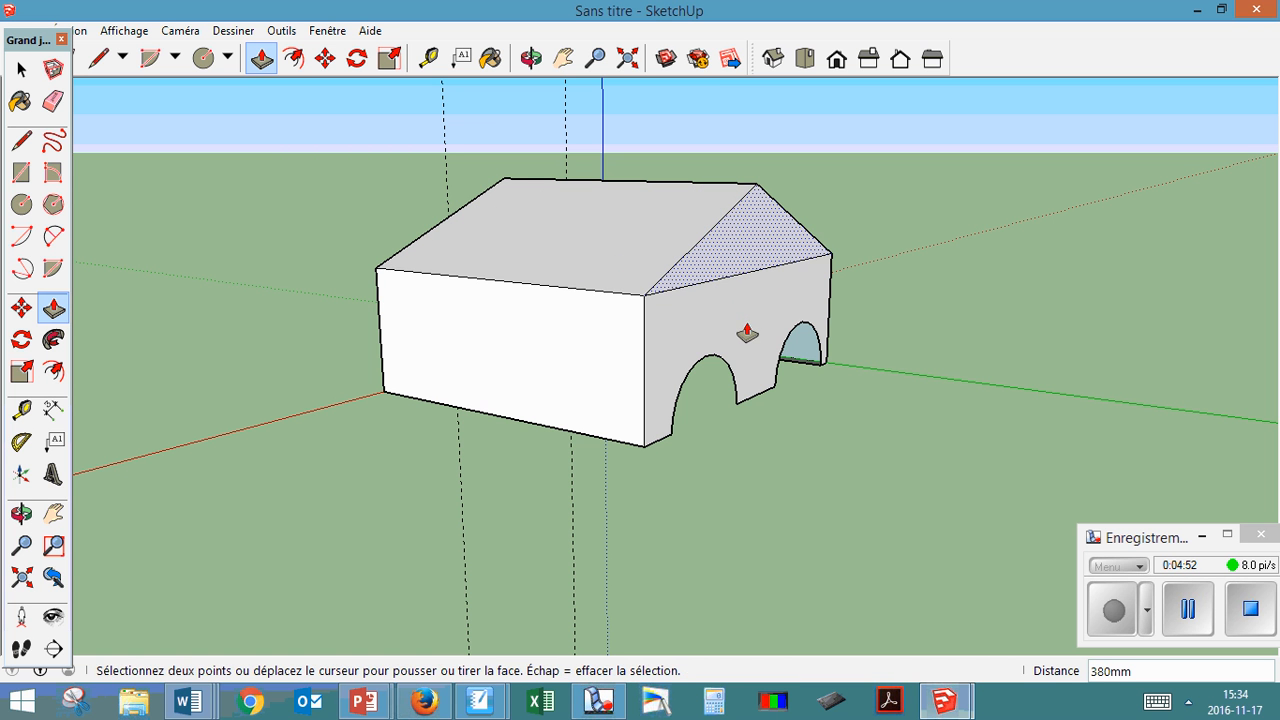
- Draw a vertical line of about 98 mm from the front gable's apex down to the gable's base edge
left_click(531, 59)
left_click_drag(614, 280, 660, 291)
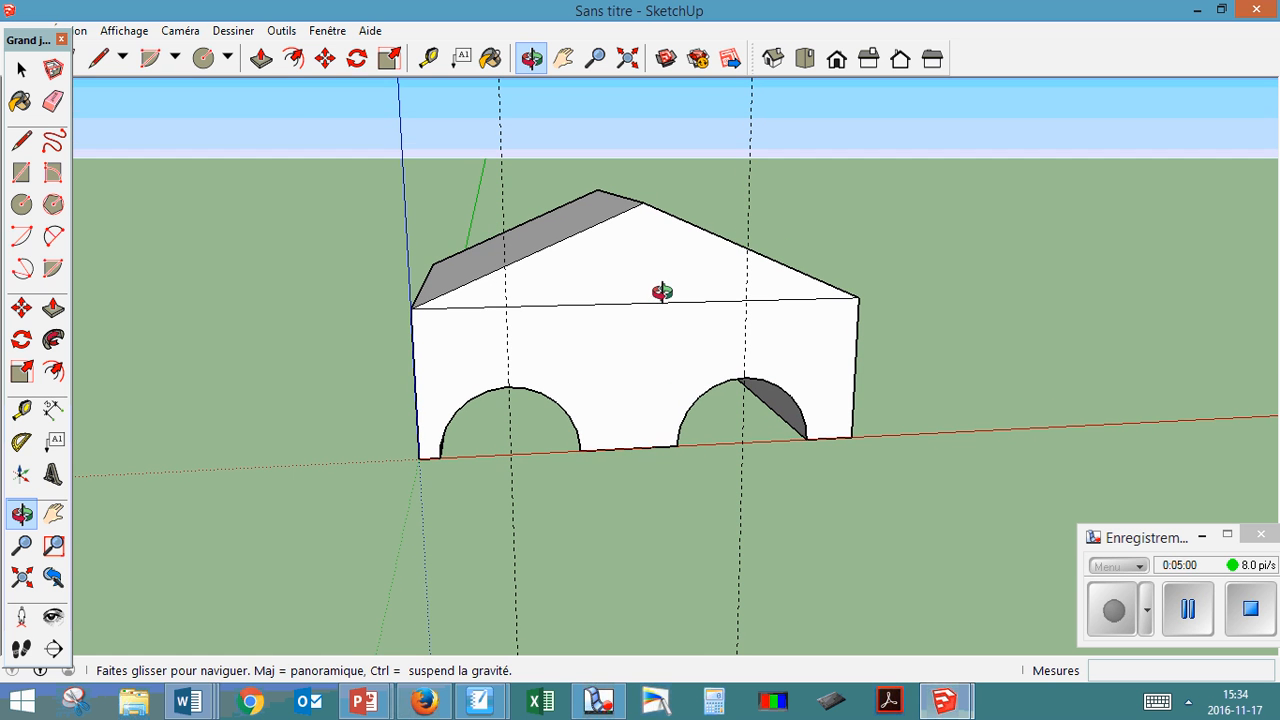
left_click(95, 61)
left_click(643, 204)
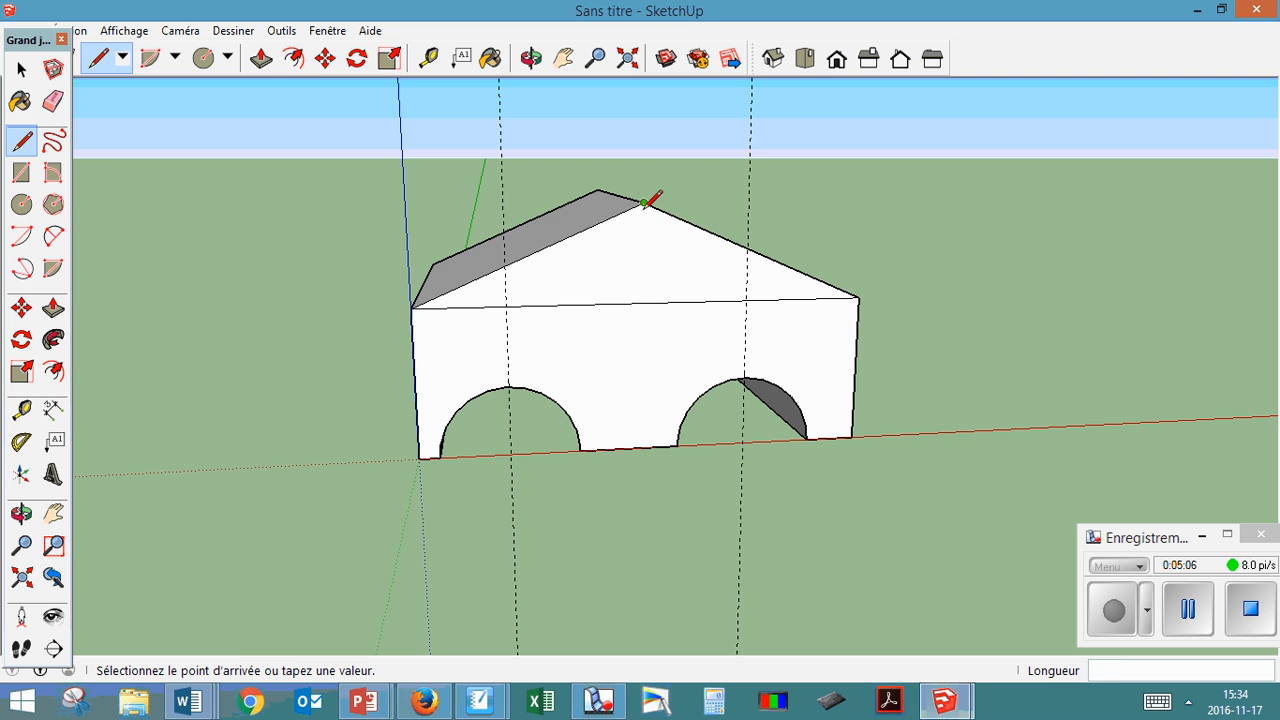
left_click(644, 301)
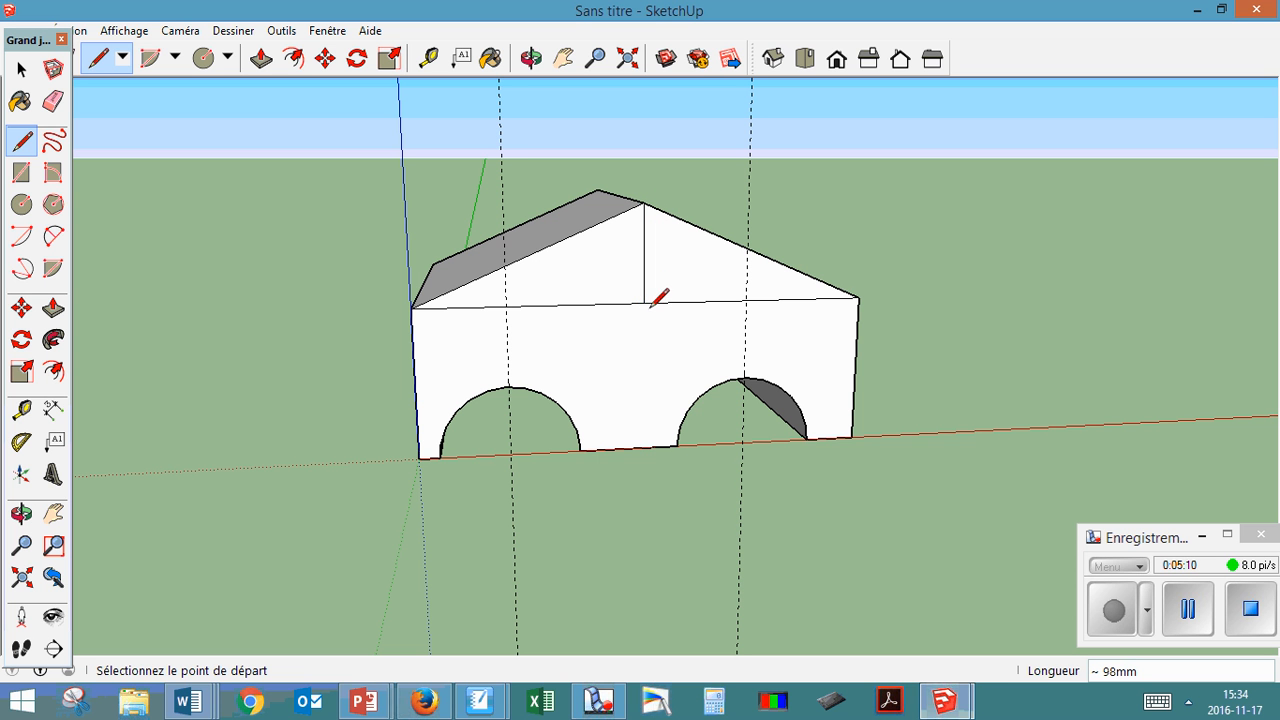
- Push the right half of the front gable back 380 mm with Push/Pull to cut away that side of the roof
left_click(531, 58)
left_click_drag(600, 271, 480, 283)
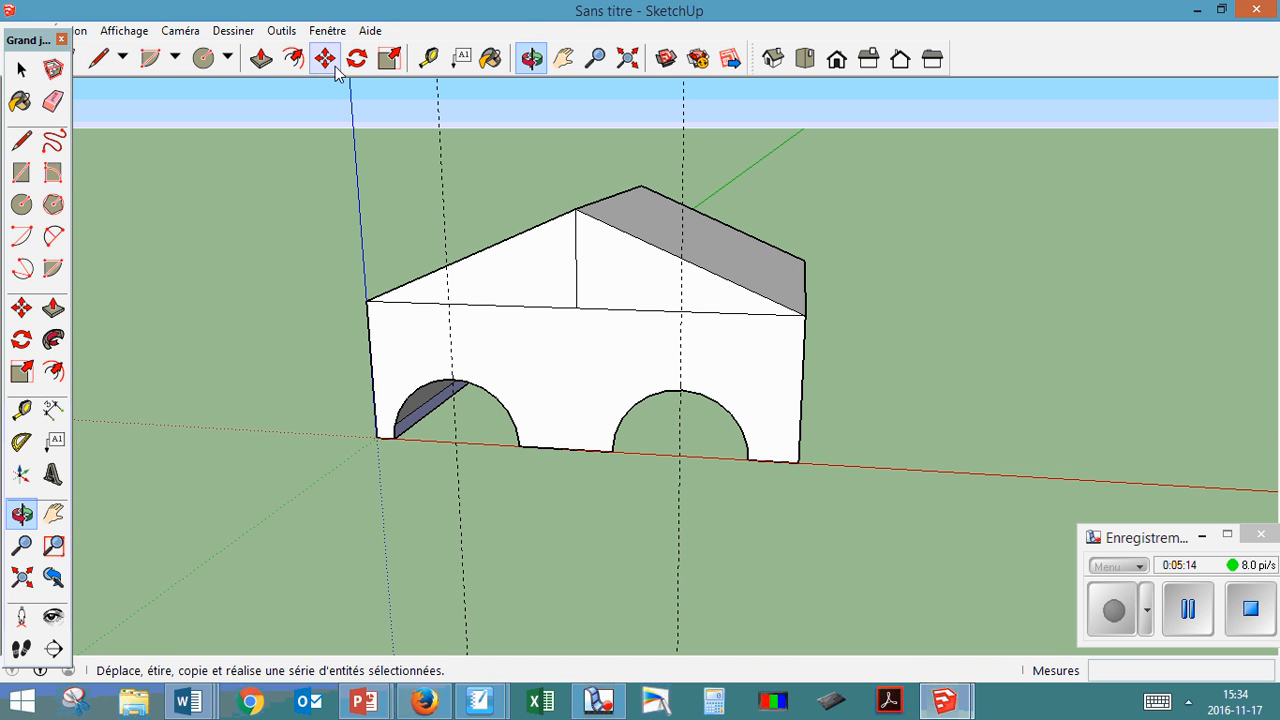
left_click(260, 60)
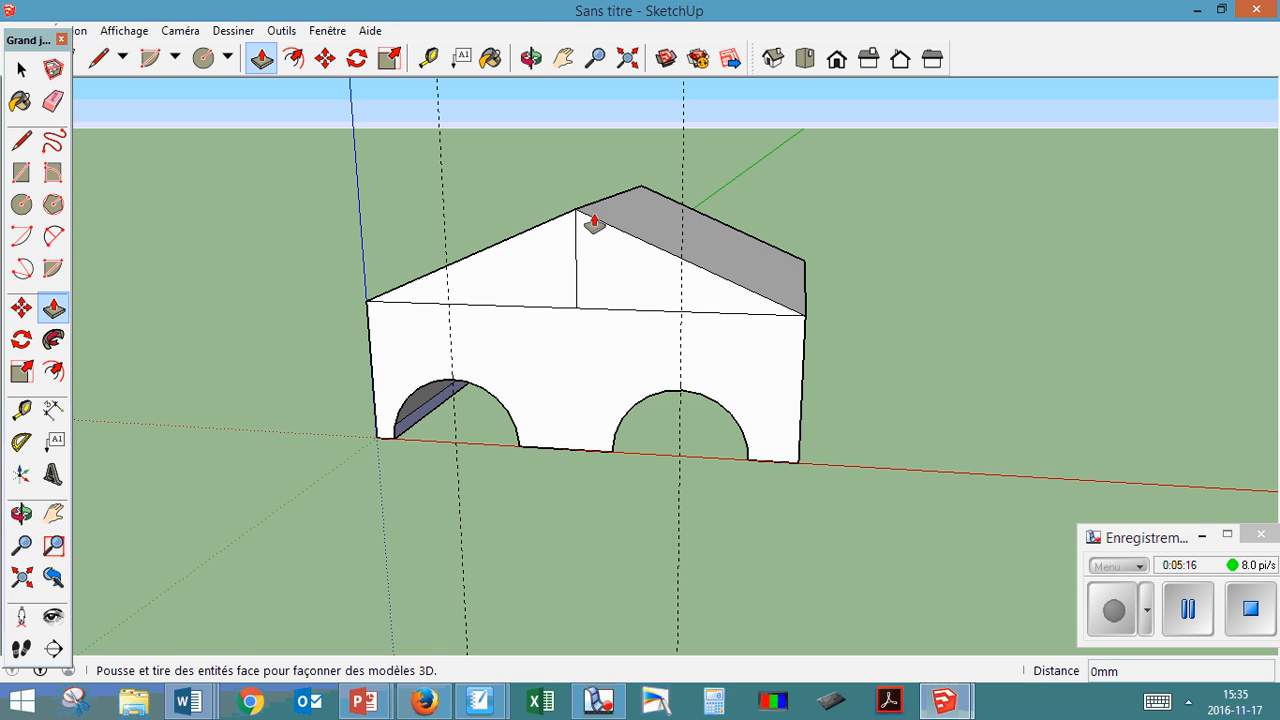
left_click(656, 281)
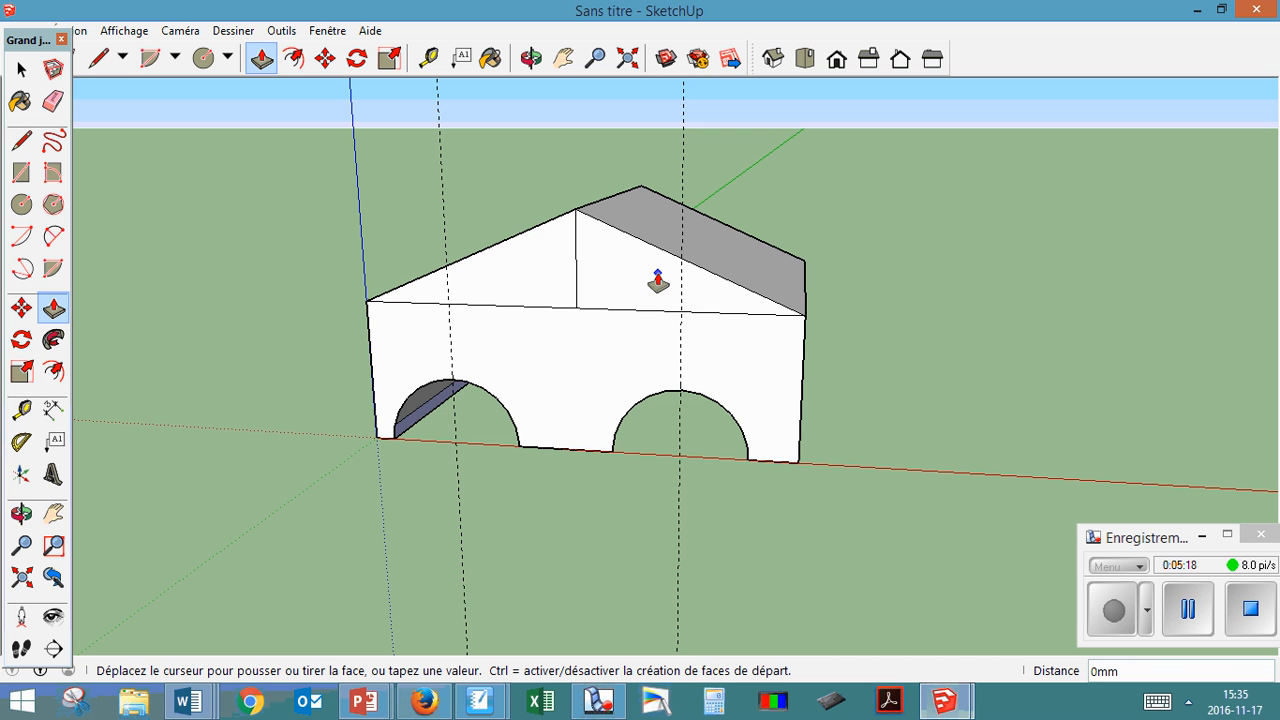
left_click(636, 278)
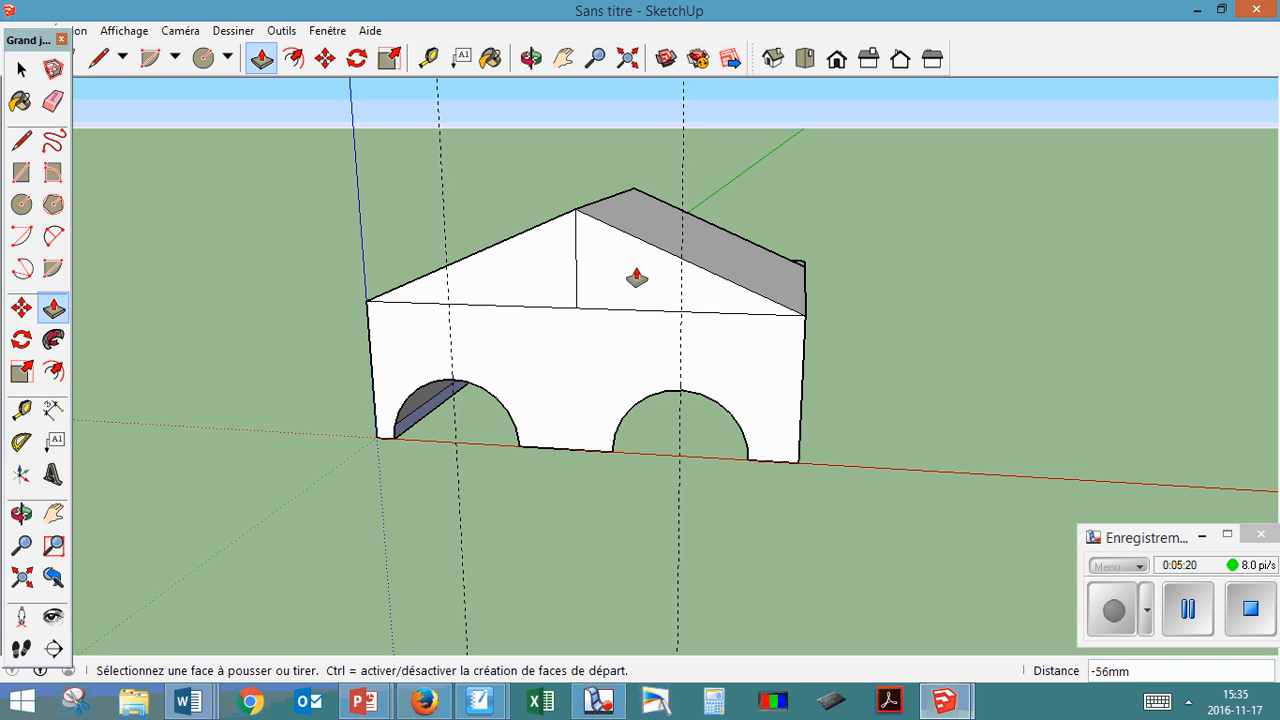
left_click(636, 278)
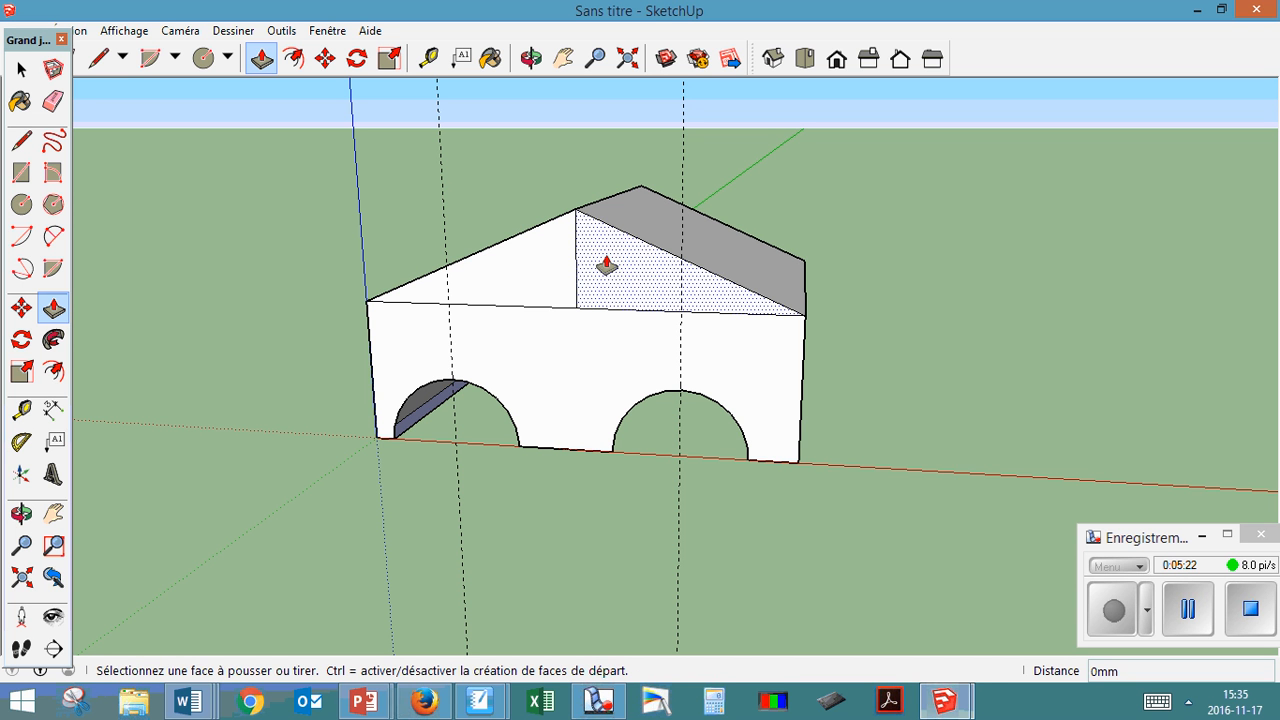
left_click(606, 266)
left_click(666, 214)
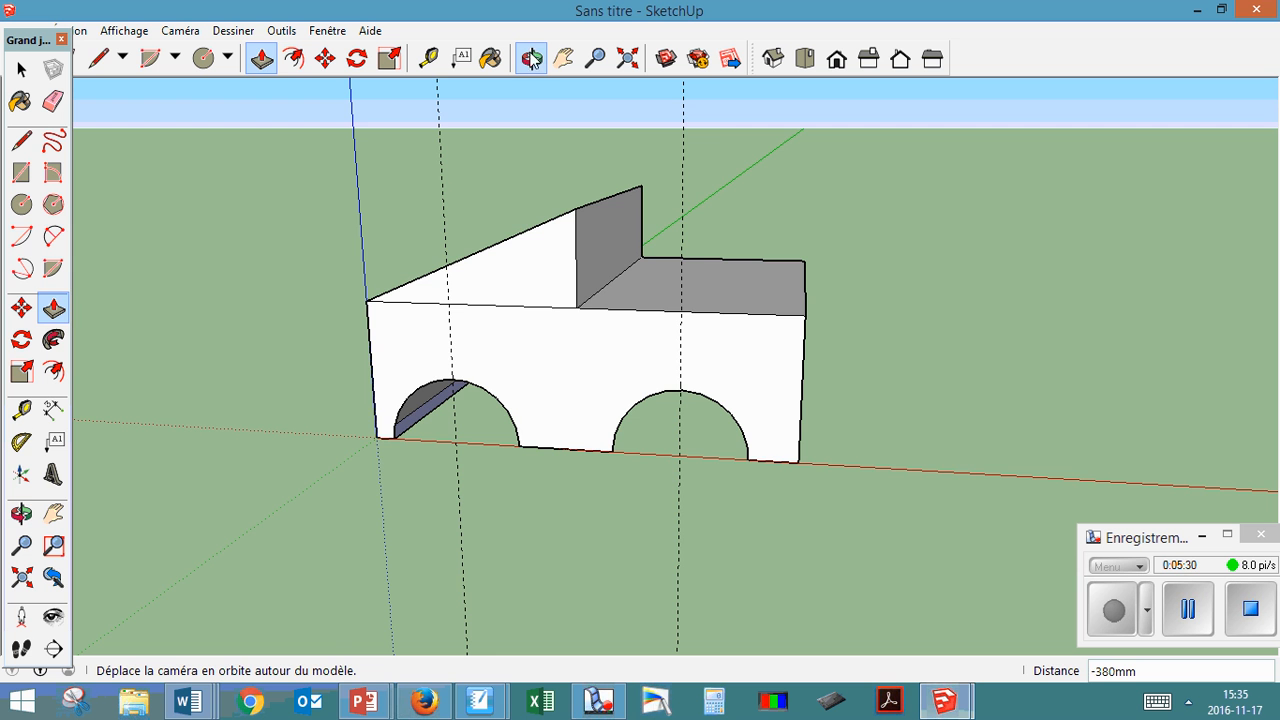
- Undo the Push/Pull cut through the right half of the roof
left_click(531, 59)
left_click_drag(509, 314, 571, 325)
key("ctrl+z")
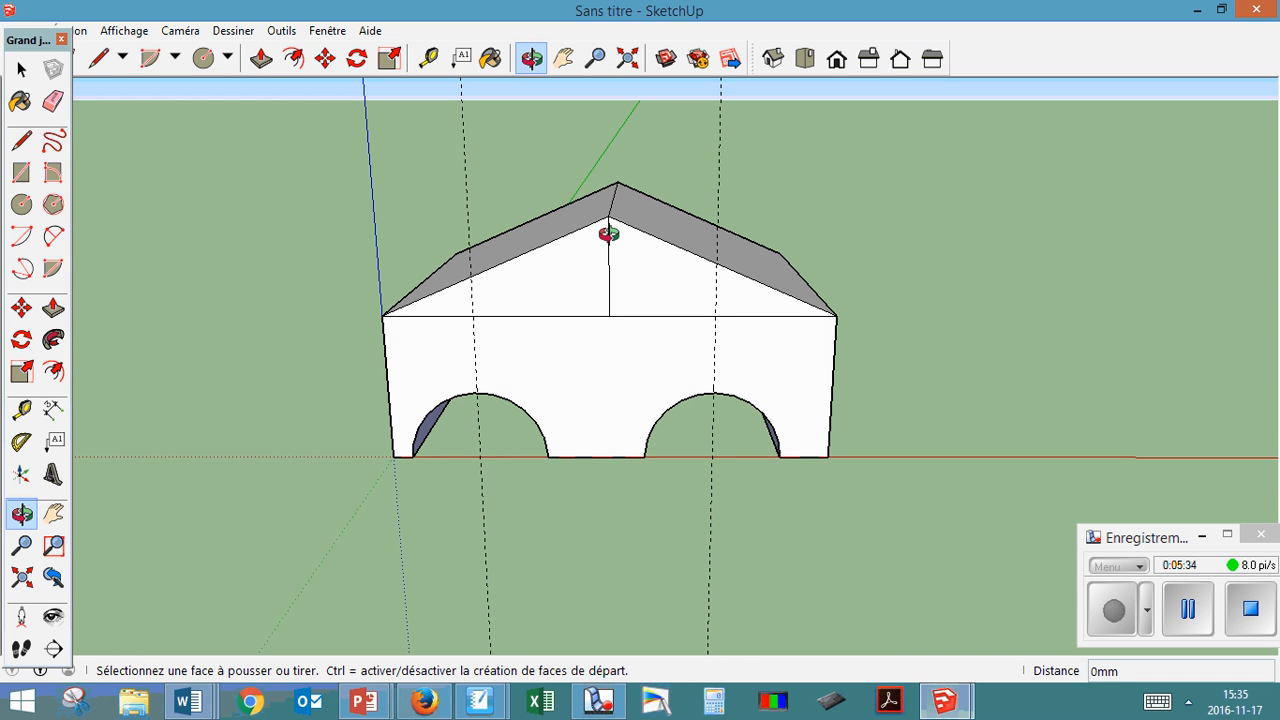
- Delete the right half's front gable face, its roof slope and the leftover sloping edges
left_click(25, 72)
left_click(662, 285)
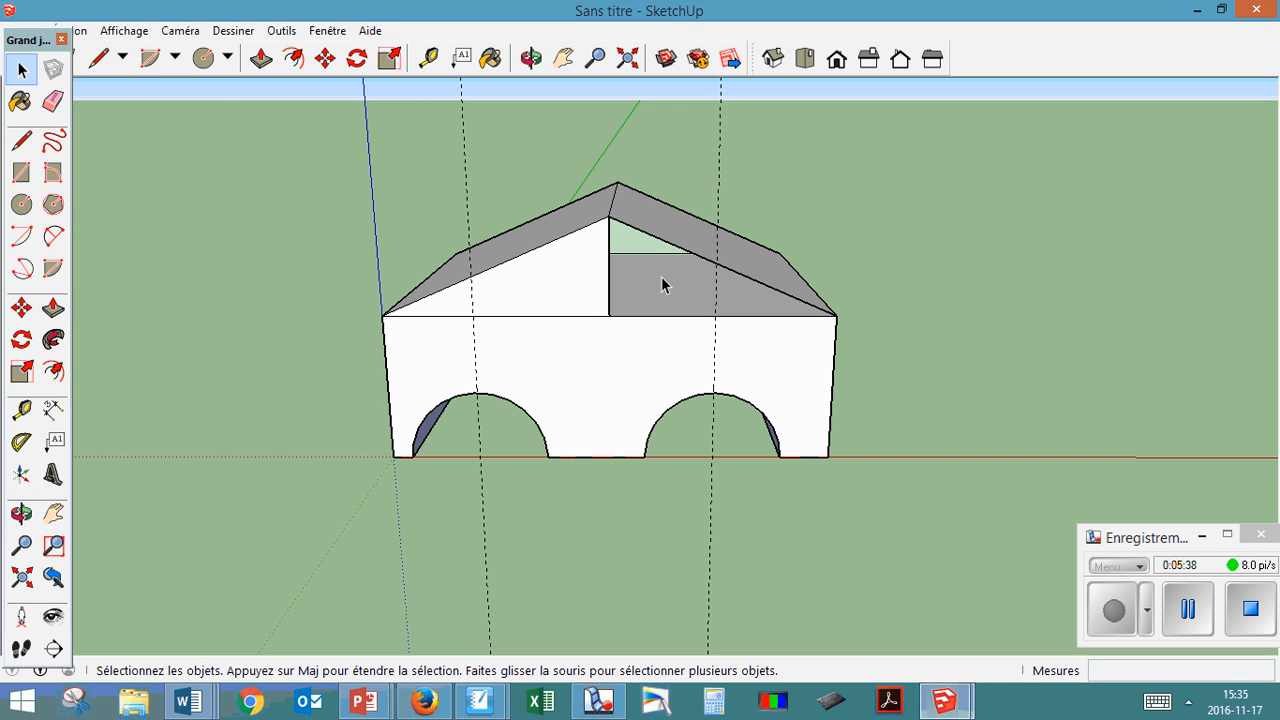
left_click(726, 249)
key("Delete")
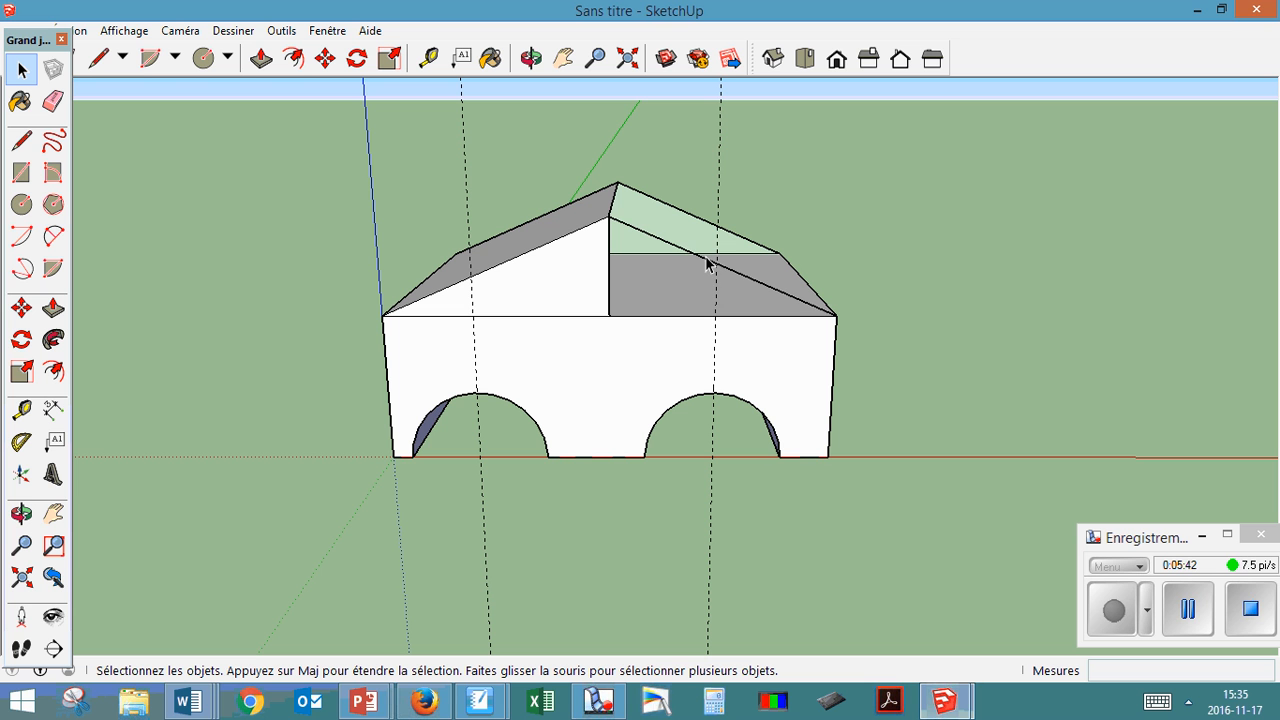
left_click(705, 259)
key("Delete")
left_click(679, 230)
key("Delete")
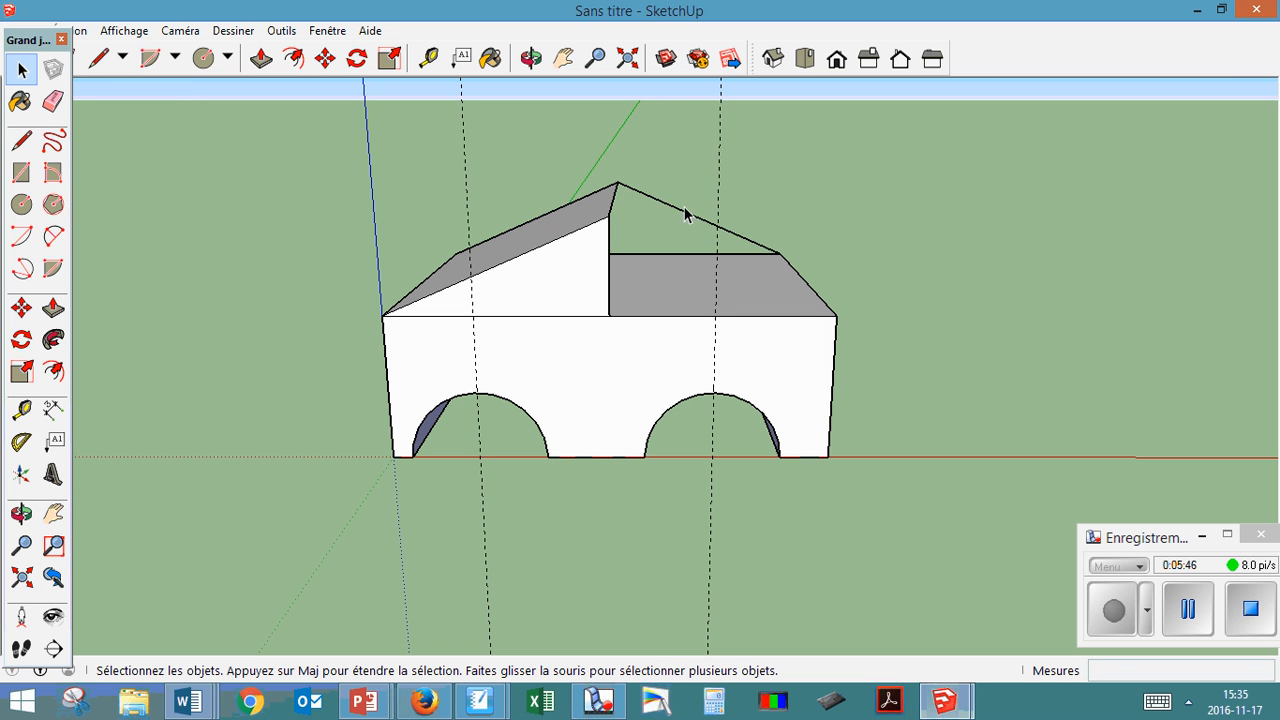
left_click(683, 219)
- Undo the deletions on the right half of the roof, keeping the vertical dividing line on the front gable
left_click(531, 60)
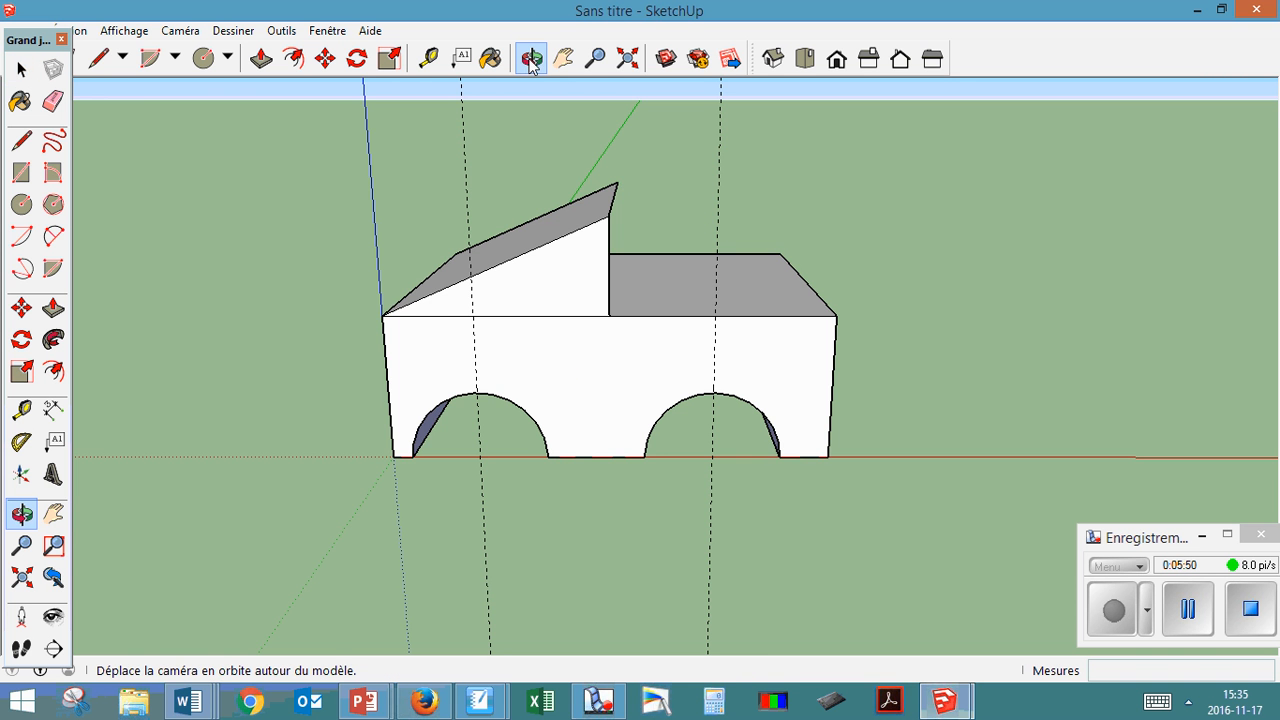
left_click_drag(563, 374, 483, 348)
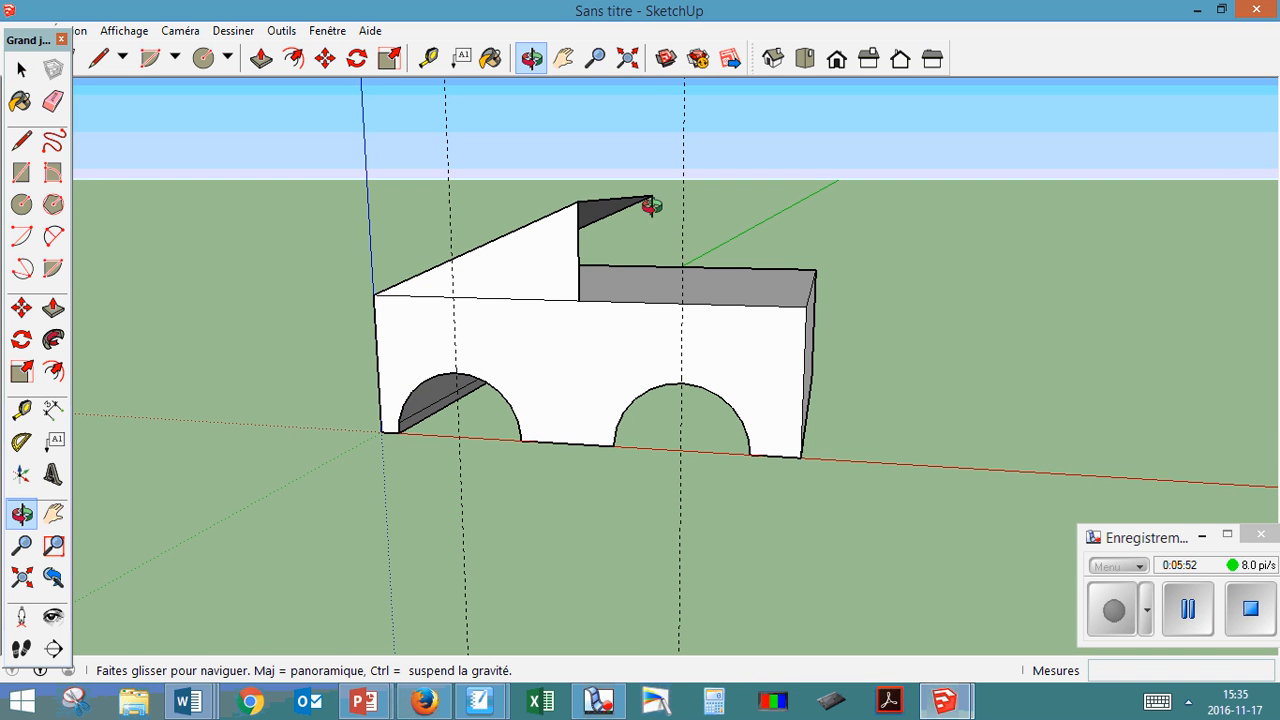
left_click_drag(554, 323, 509, 334)
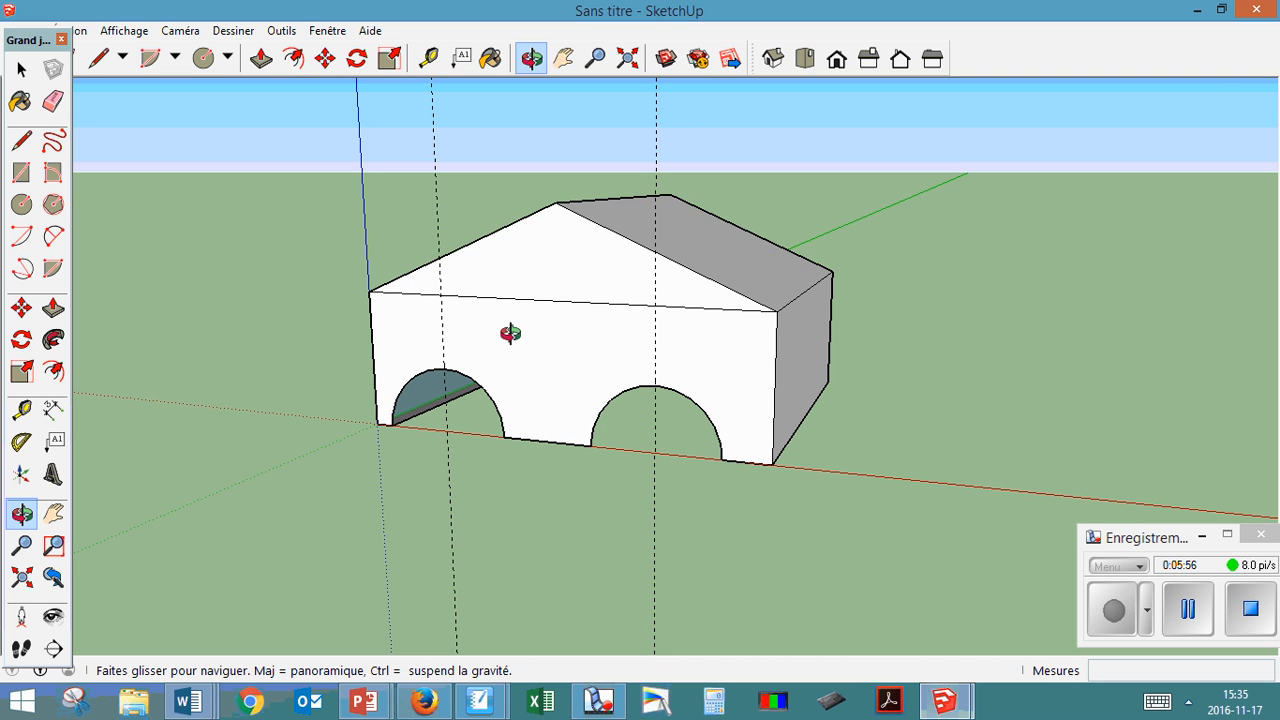
key("ctrl+z")
key("ctrl+z")
key("ctrl+y")
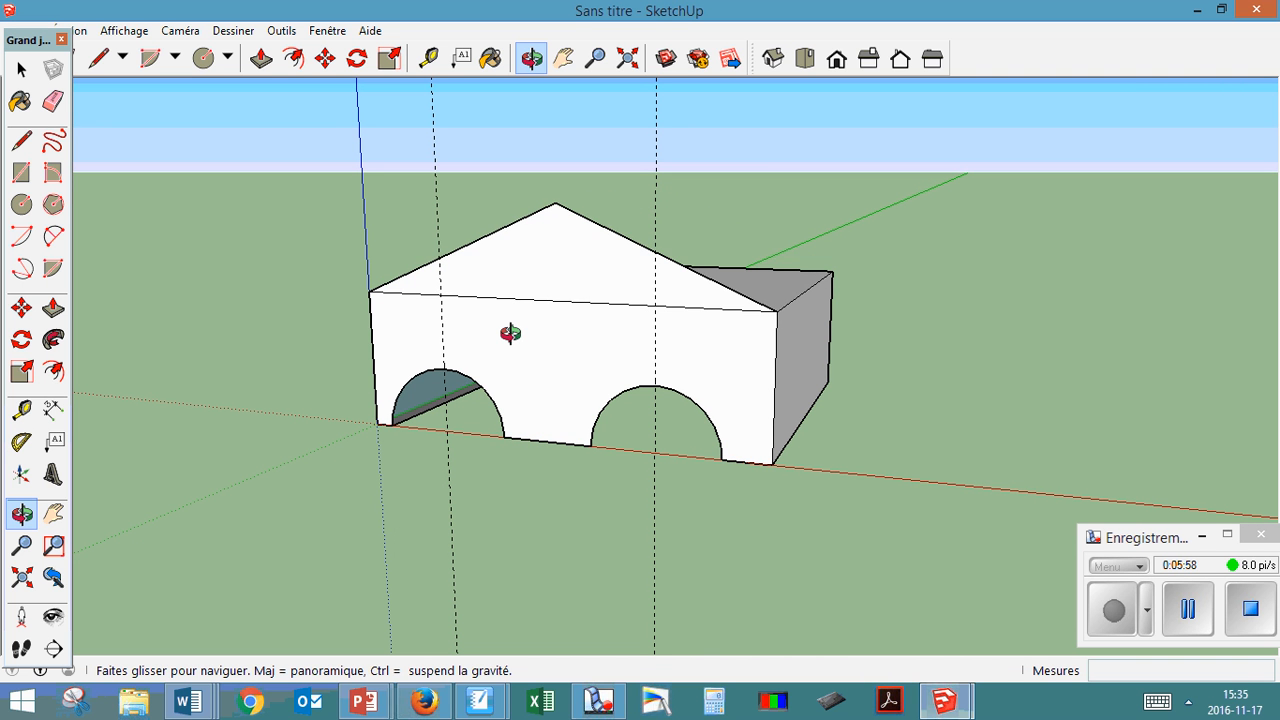
key("ctrl+y")
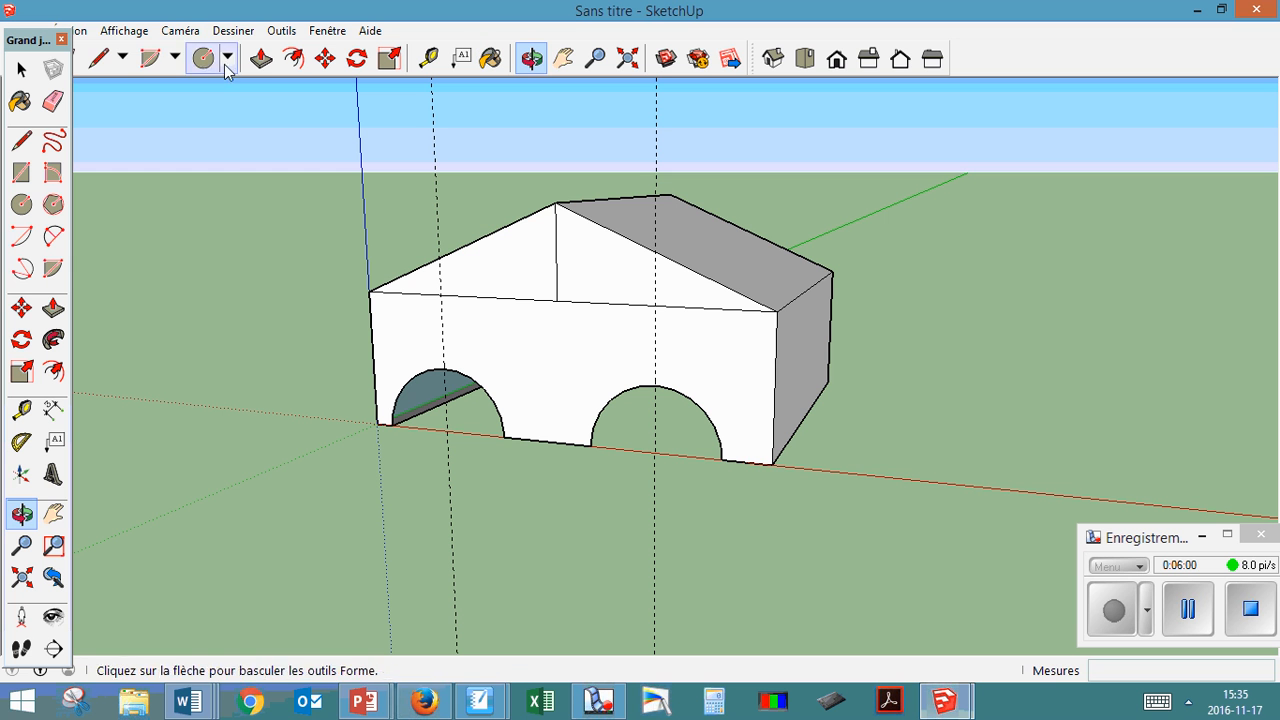
- Push the right half of the front gable through the full 380 mm depth to remove that side of the roof
left_click(261, 59)
left_click(636, 277)
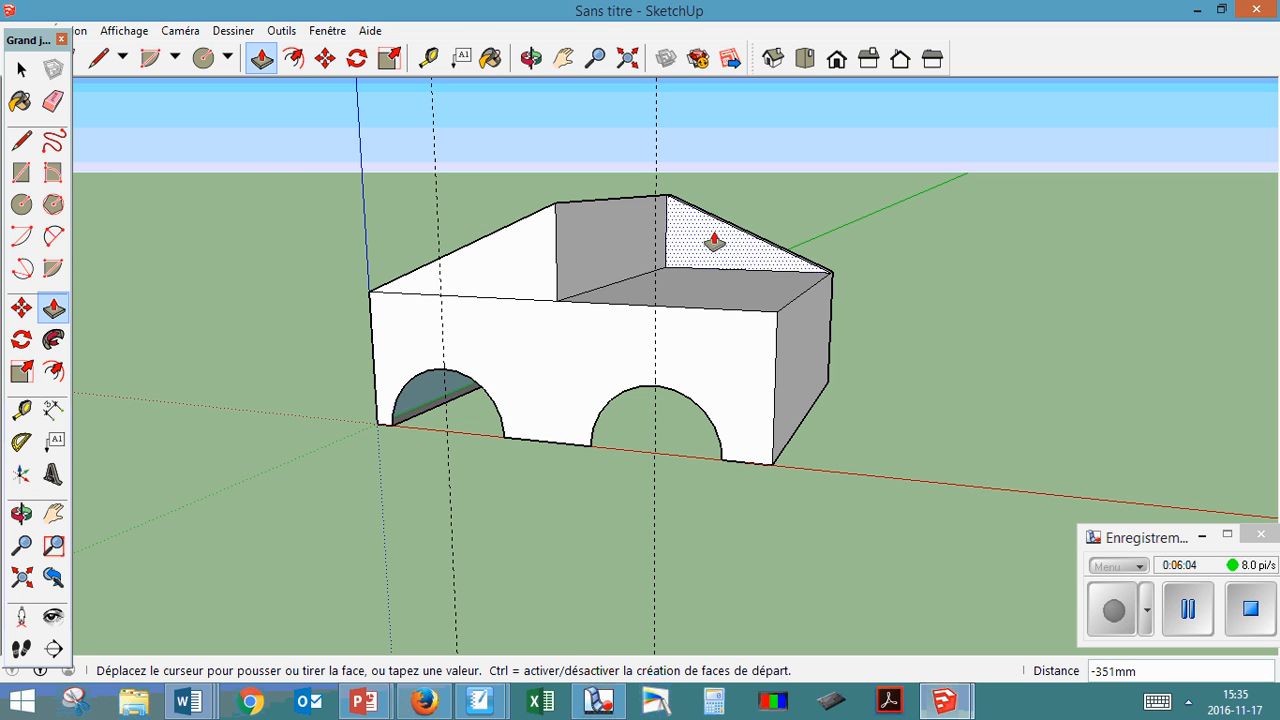
left_click(752, 172)
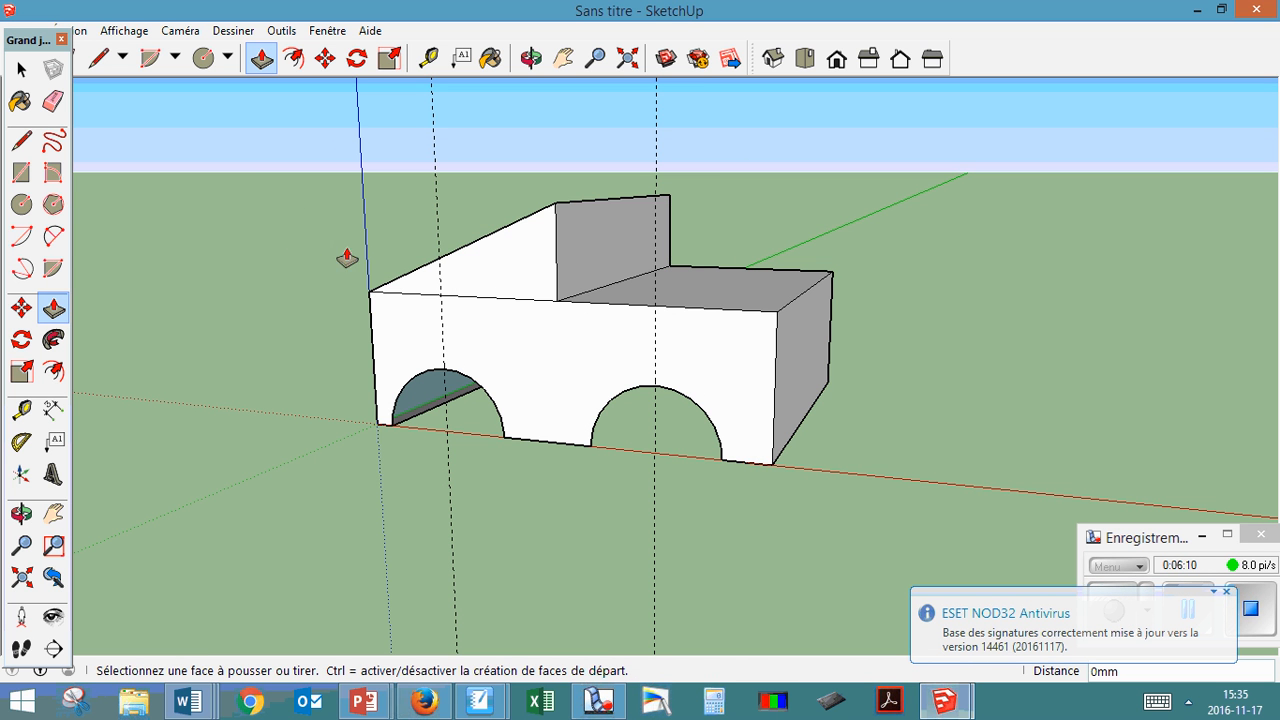
- Draw a horizontal line of about 58 mm just below the cab's peak, from the sloping edge to the vertical edge
left_click(531, 59)
left_click_drag(352, 336, 514, 346)
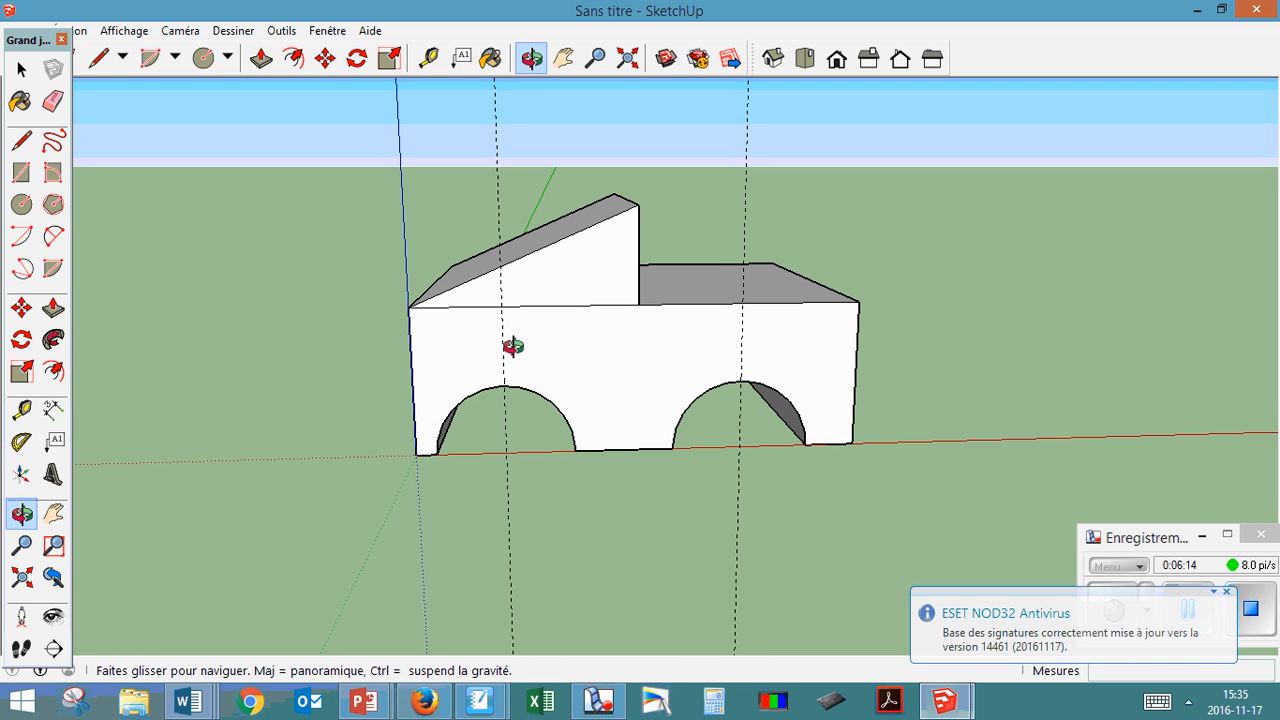
left_click(98, 58)
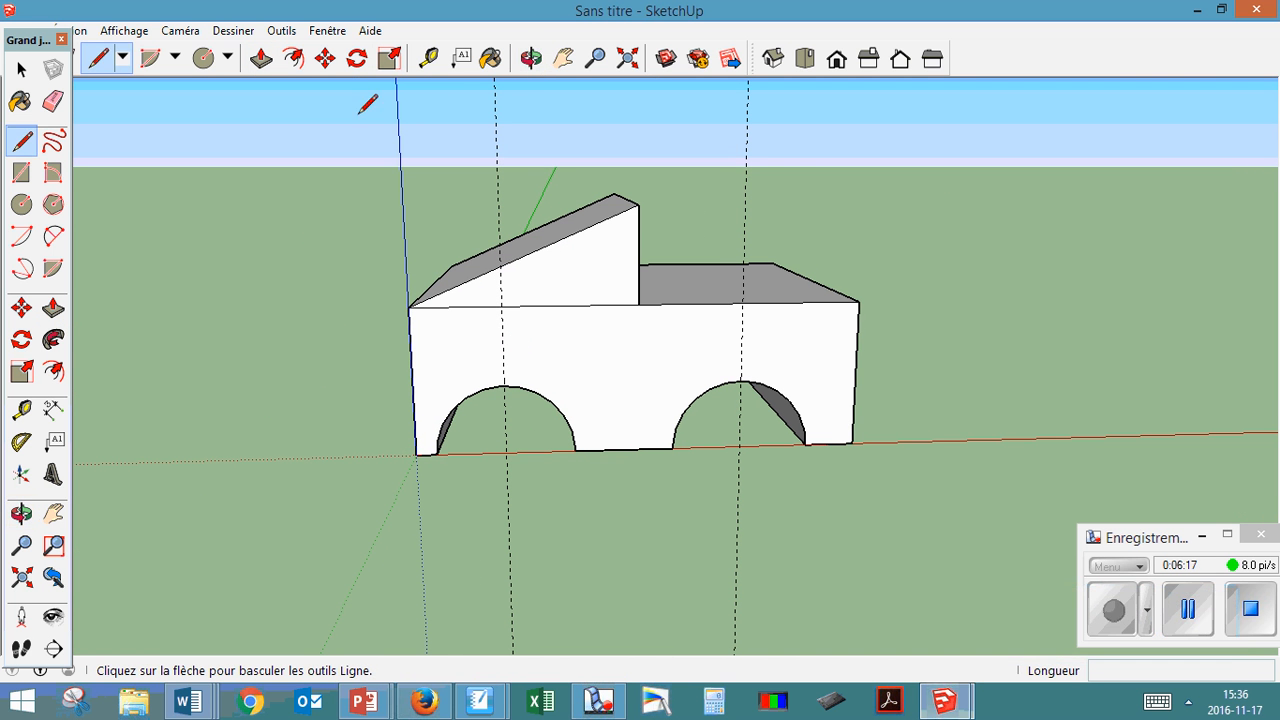
left_click(580, 232)
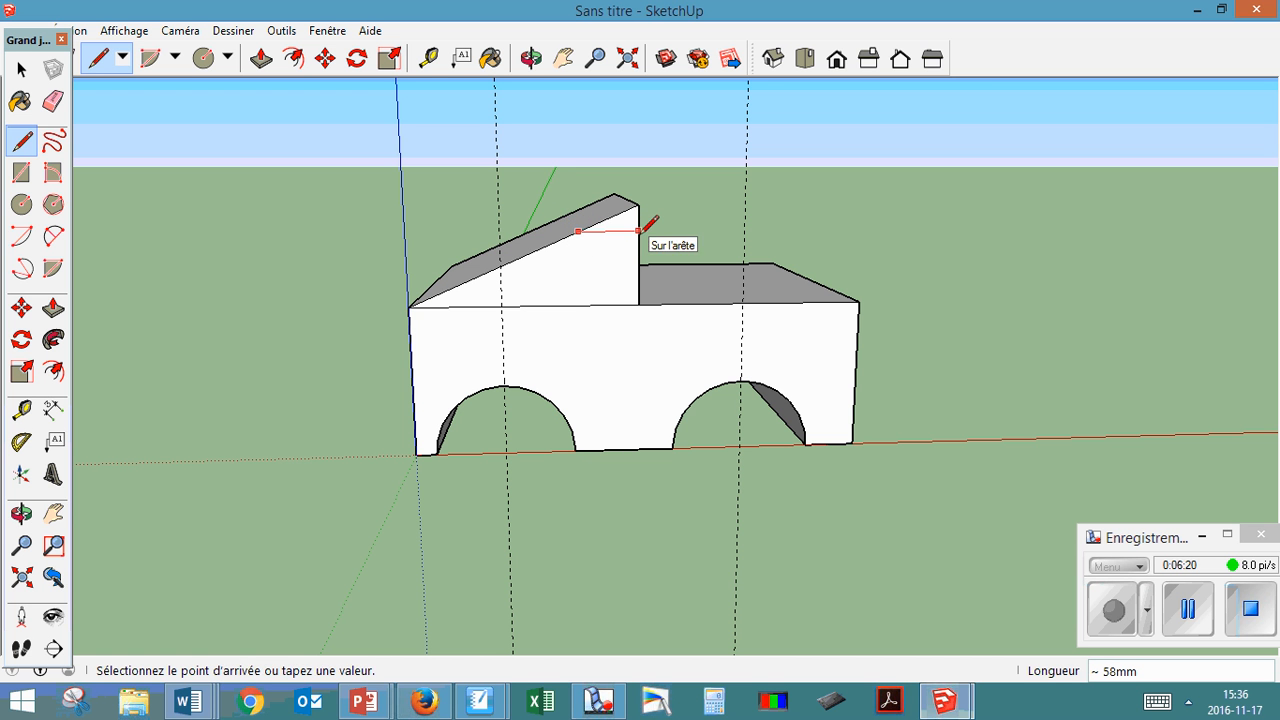
left_click(638, 231)
- Draw a 380 mm line across the sloping roof, parallel to the ridge, from the short line's end to the opposite edge
left_click(532, 58)
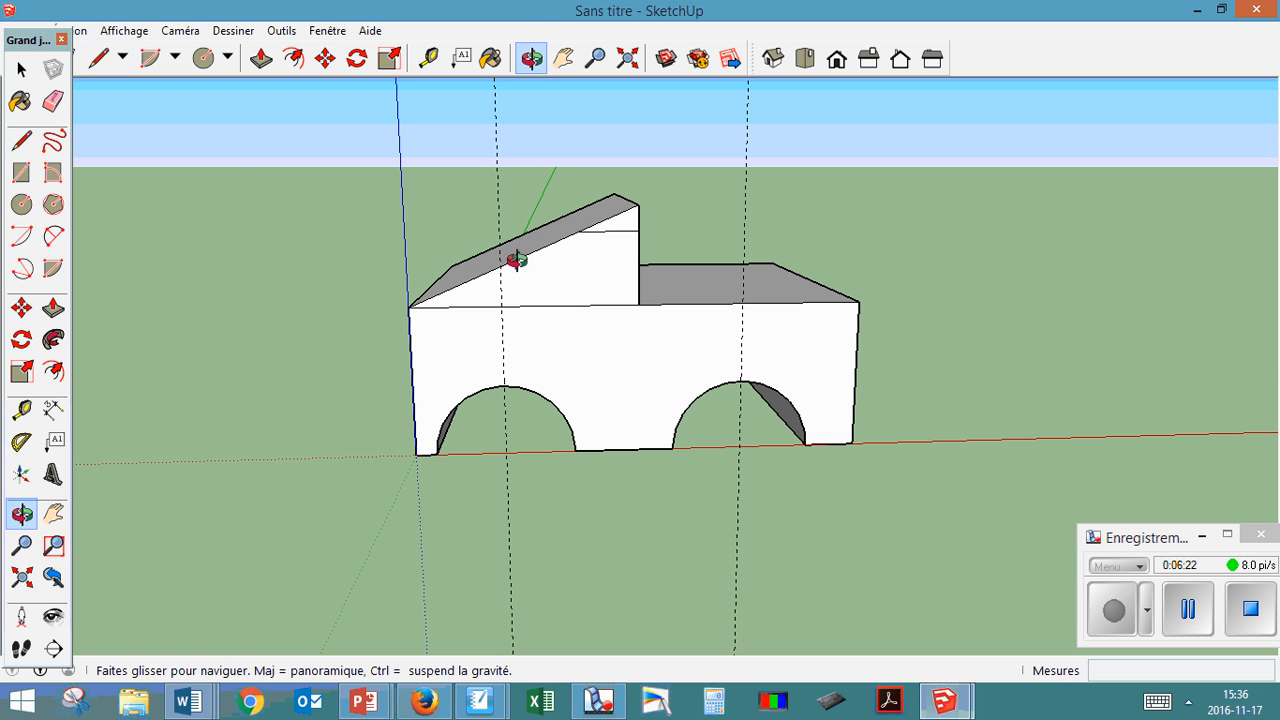
left_click_drag(514, 257, 702, 310)
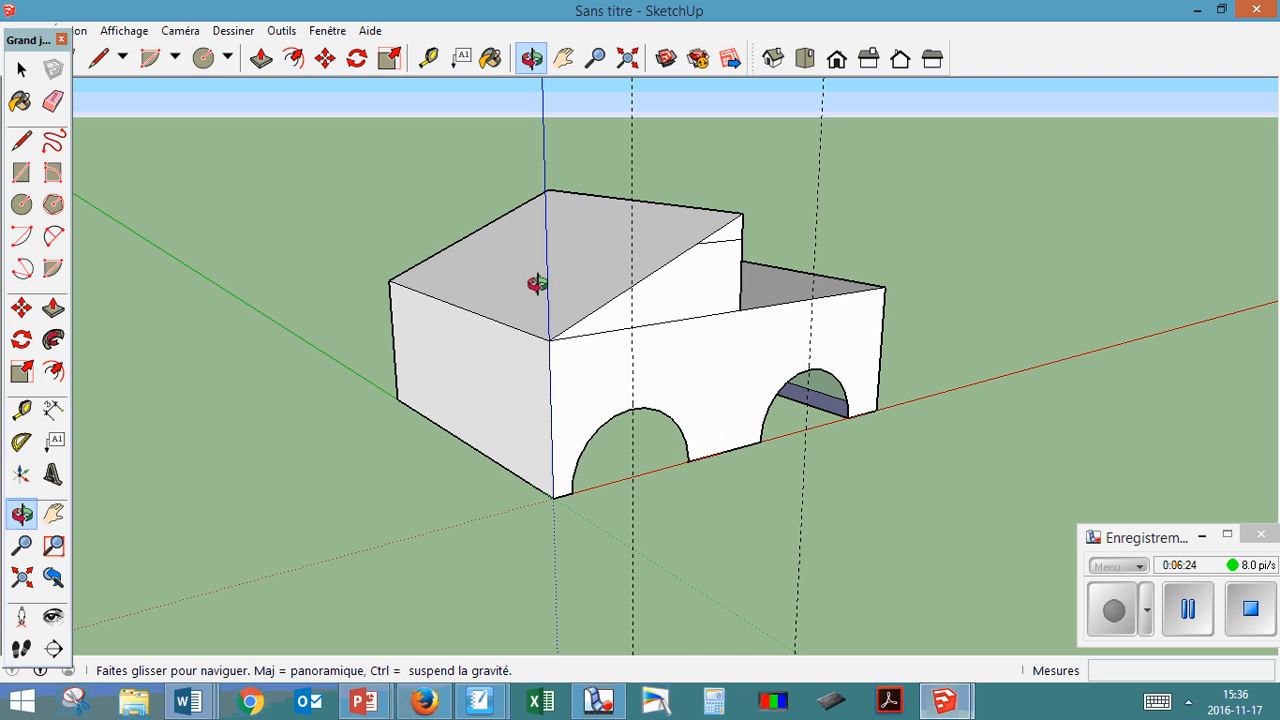
left_click_drag(594, 288, 555, 190)
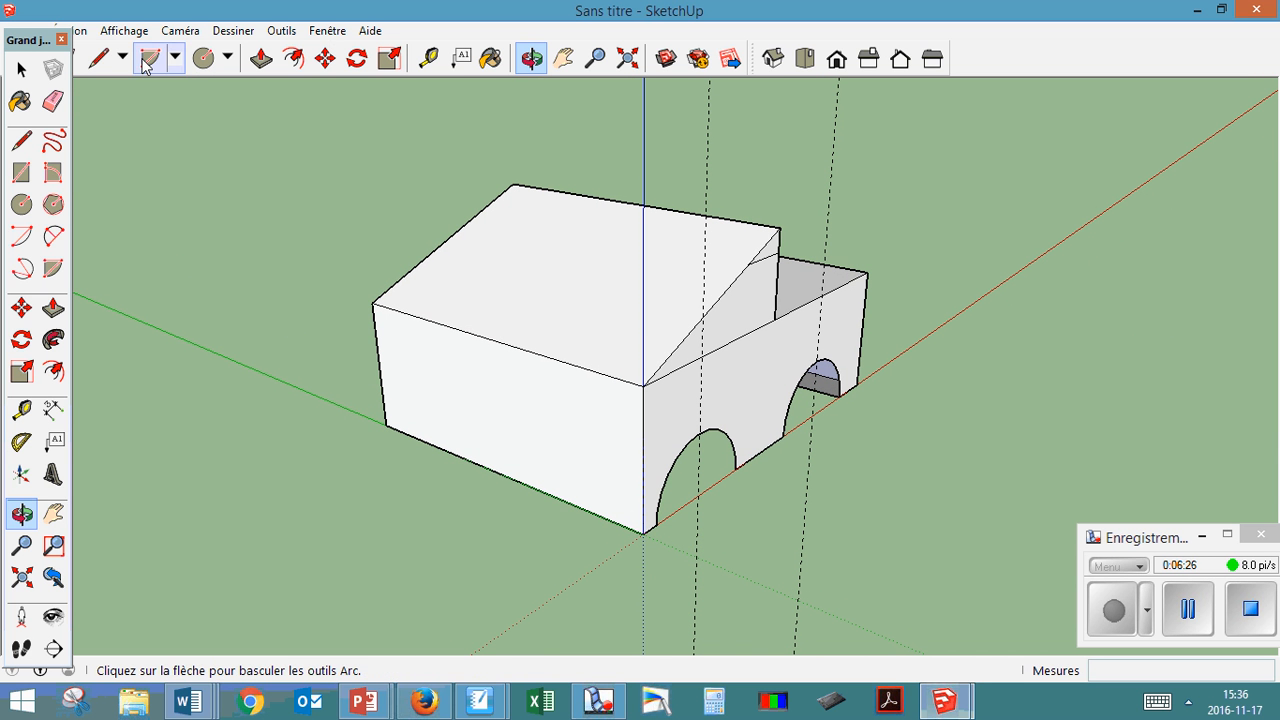
left_click(98, 58)
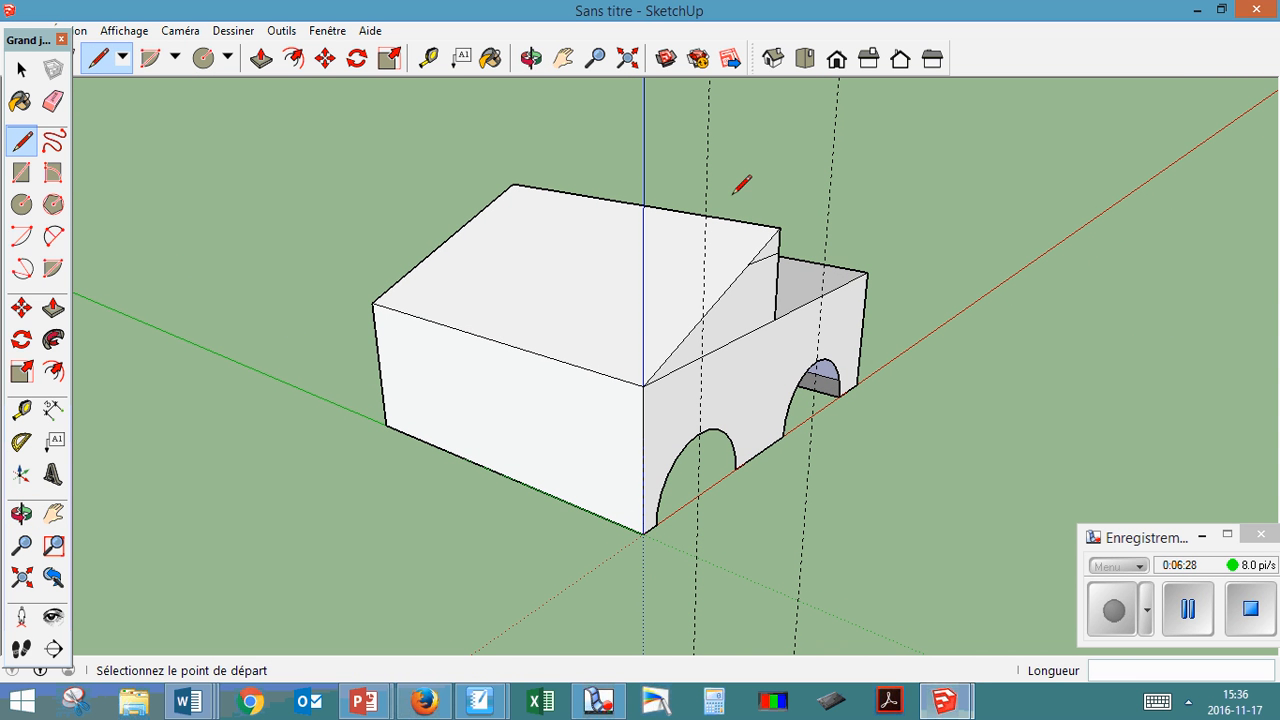
left_click(748, 264)
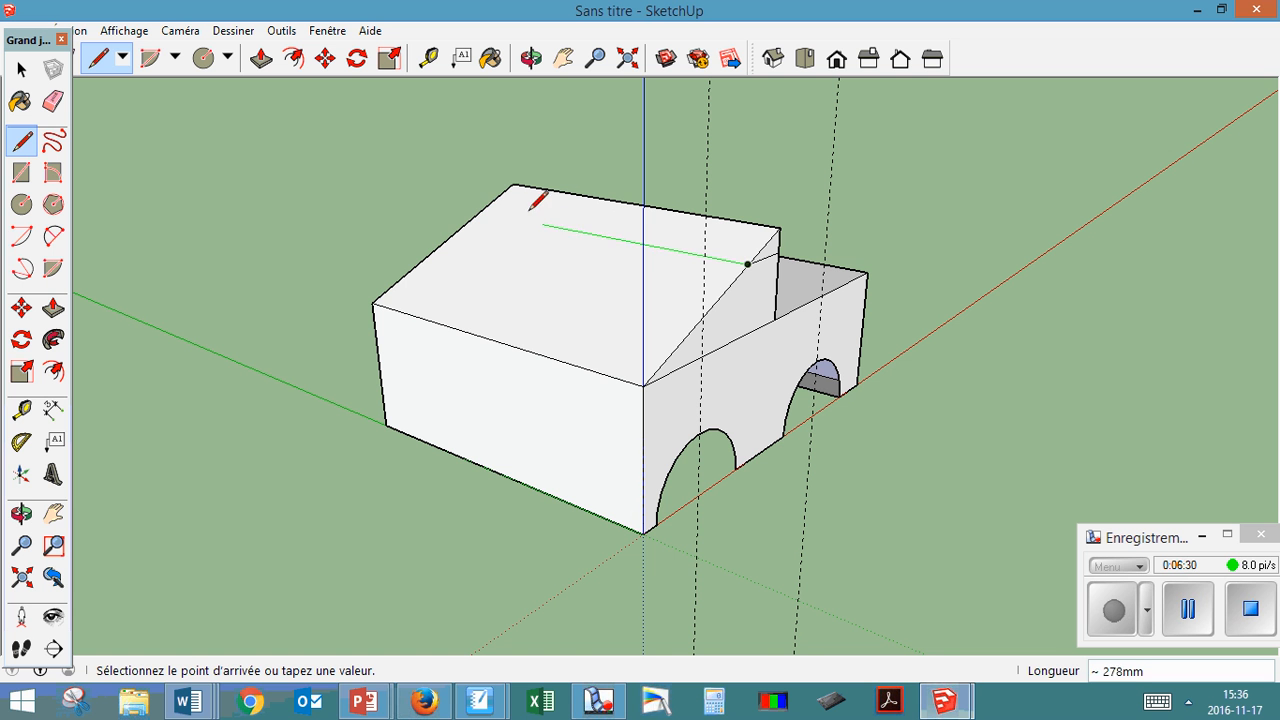
left_click(480, 211)
- Draw a matching horizontal line of about 58 mm below the peak on the cab's opposite side face
left_click(531, 58)
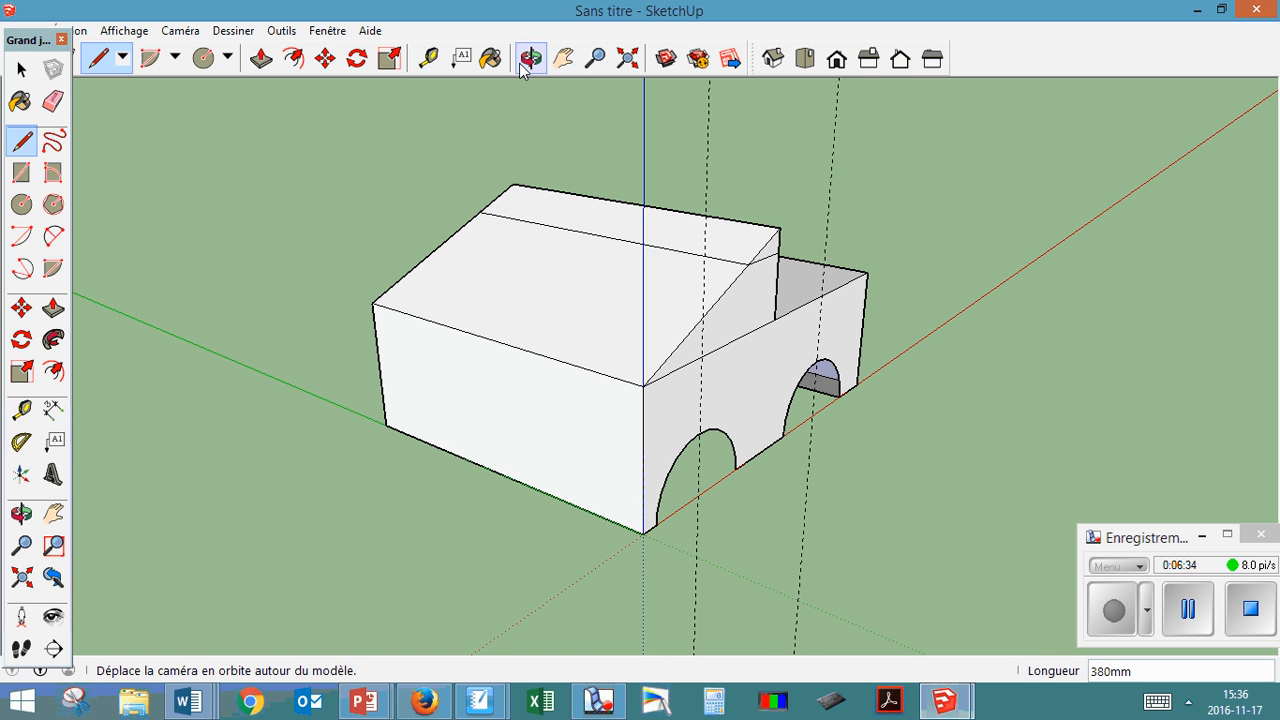
left_click_drag(414, 214, 843, 308)
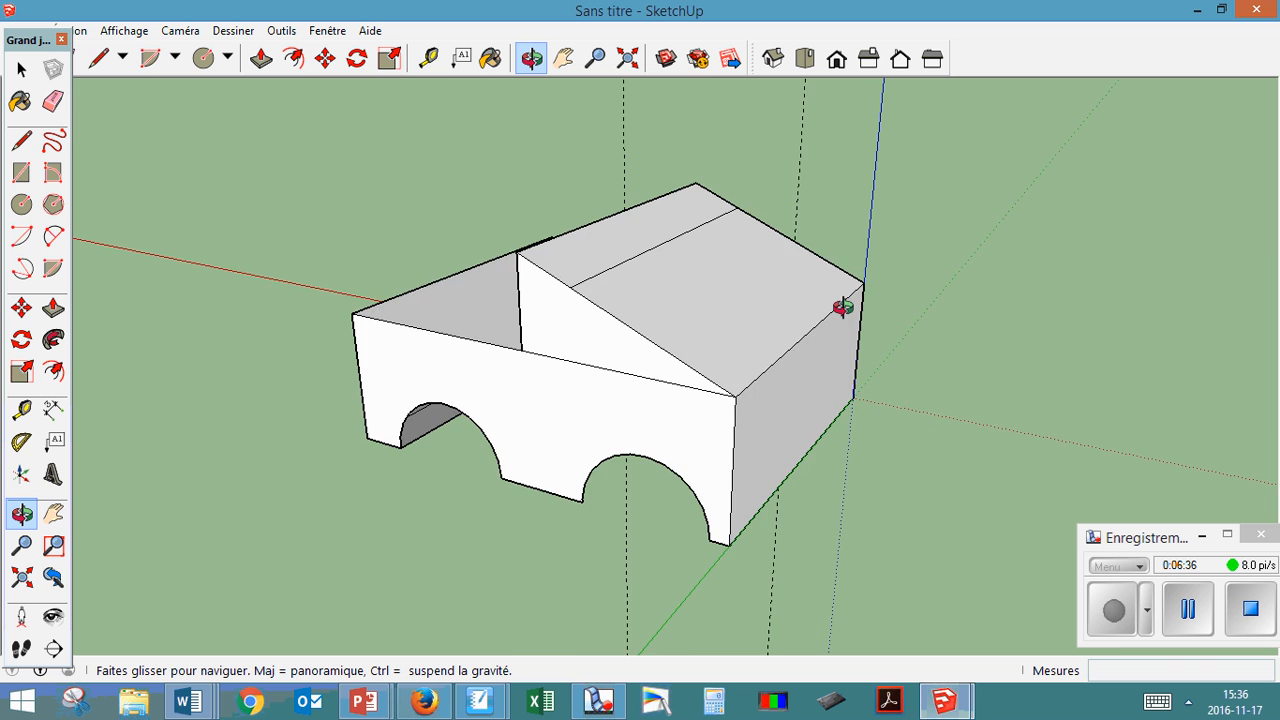
left_click_drag(650, 400, 779, 346)
left_click_drag(568, 286, 657, 297)
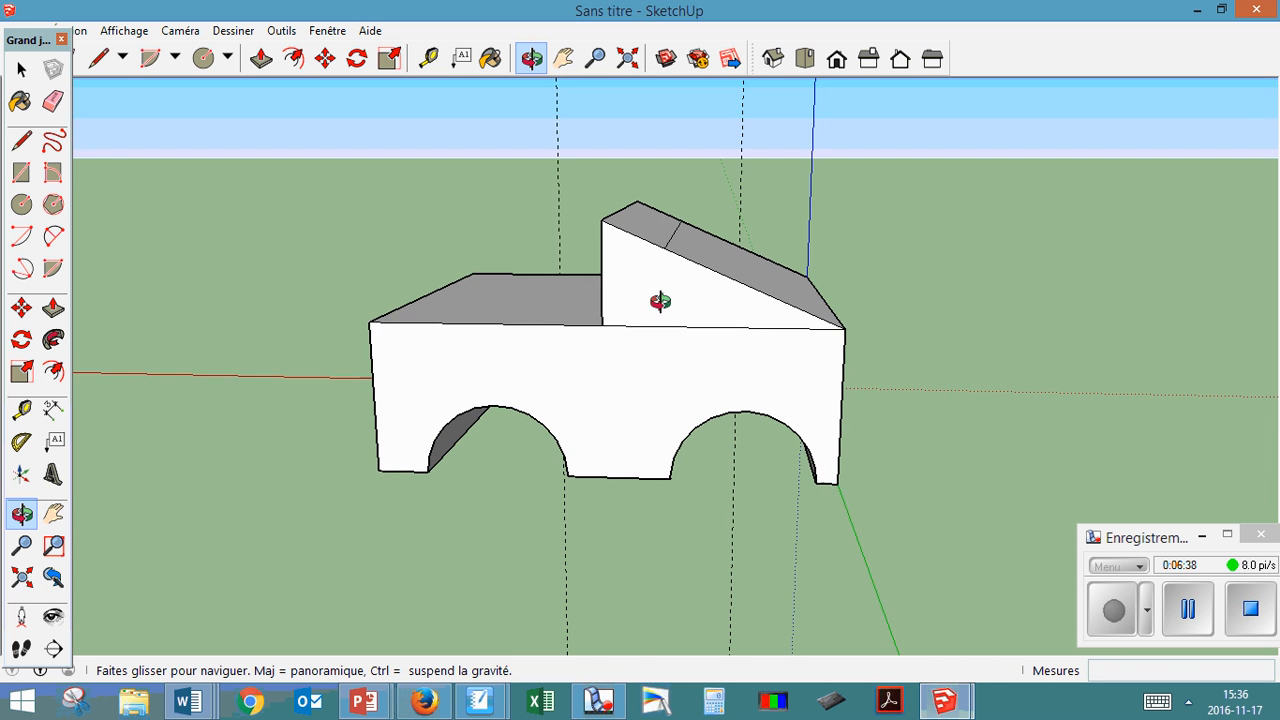
left_click(98, 58)
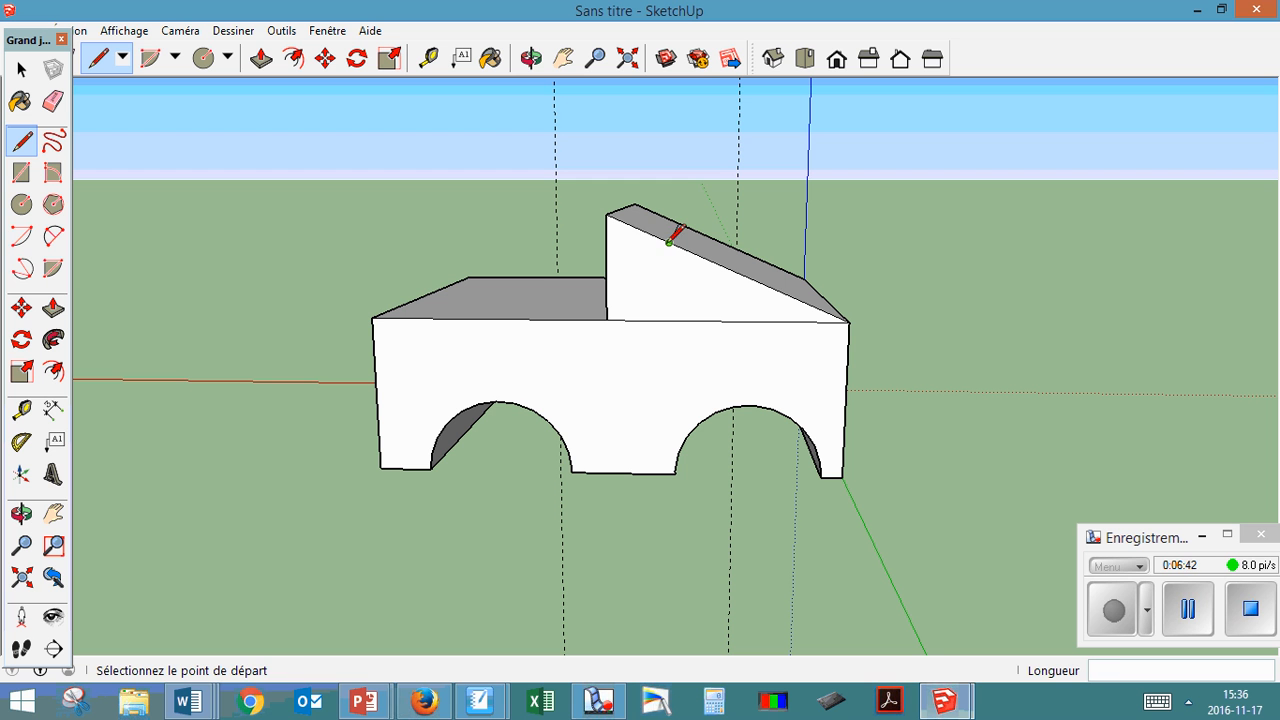
left_click(668, 242)
left_click(612, 242)
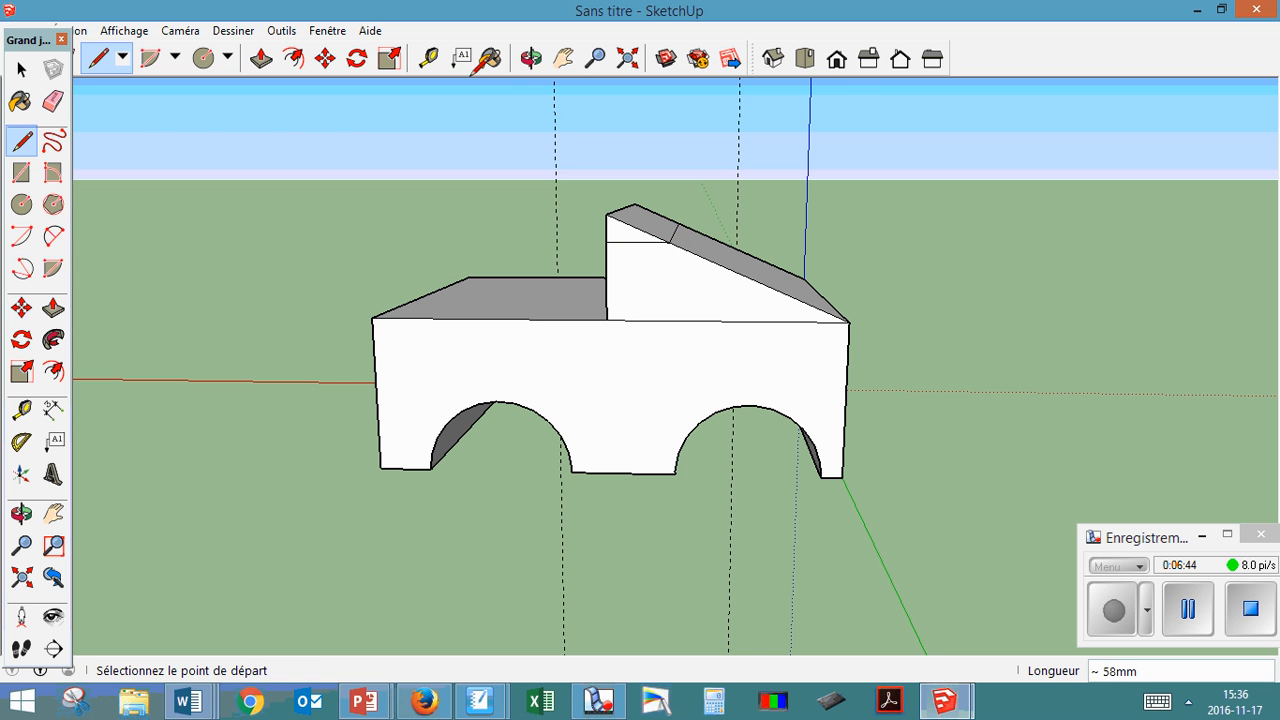
- Push the small triangle at the cab's peak 380 mm through to the other side, leaving a flat roof top
left_click(260, 58)
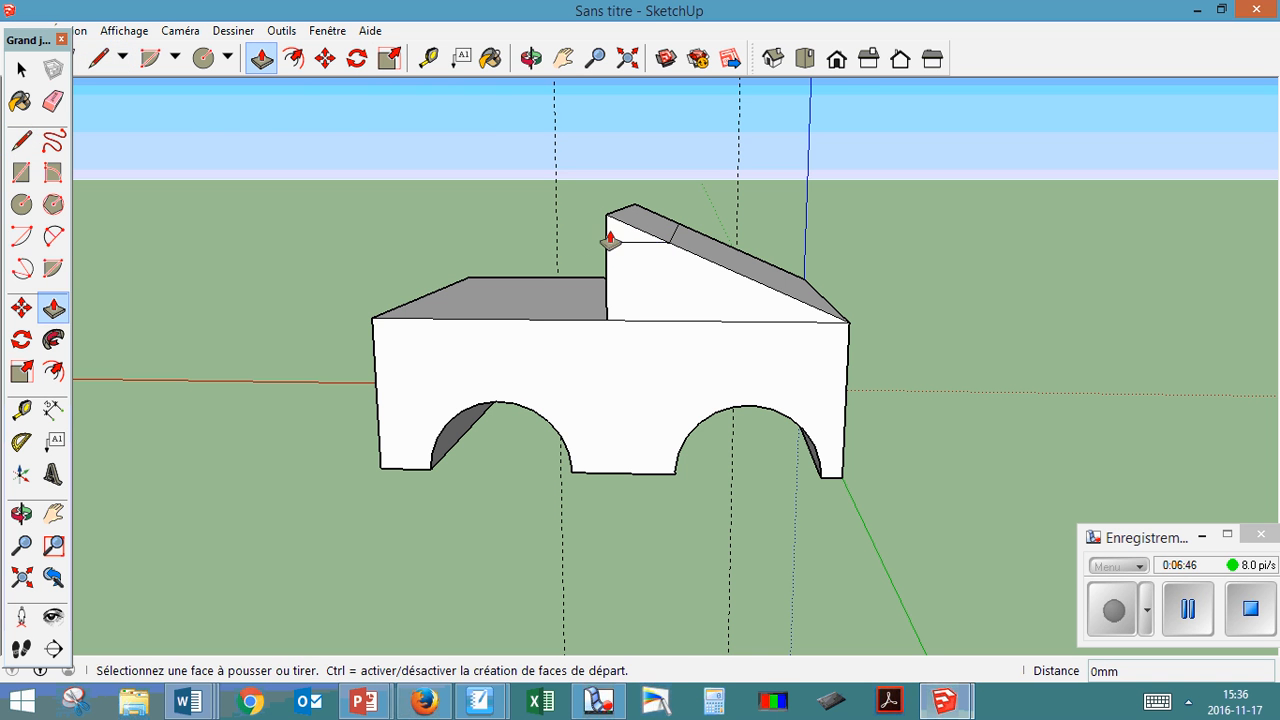
left_click(615, 236)
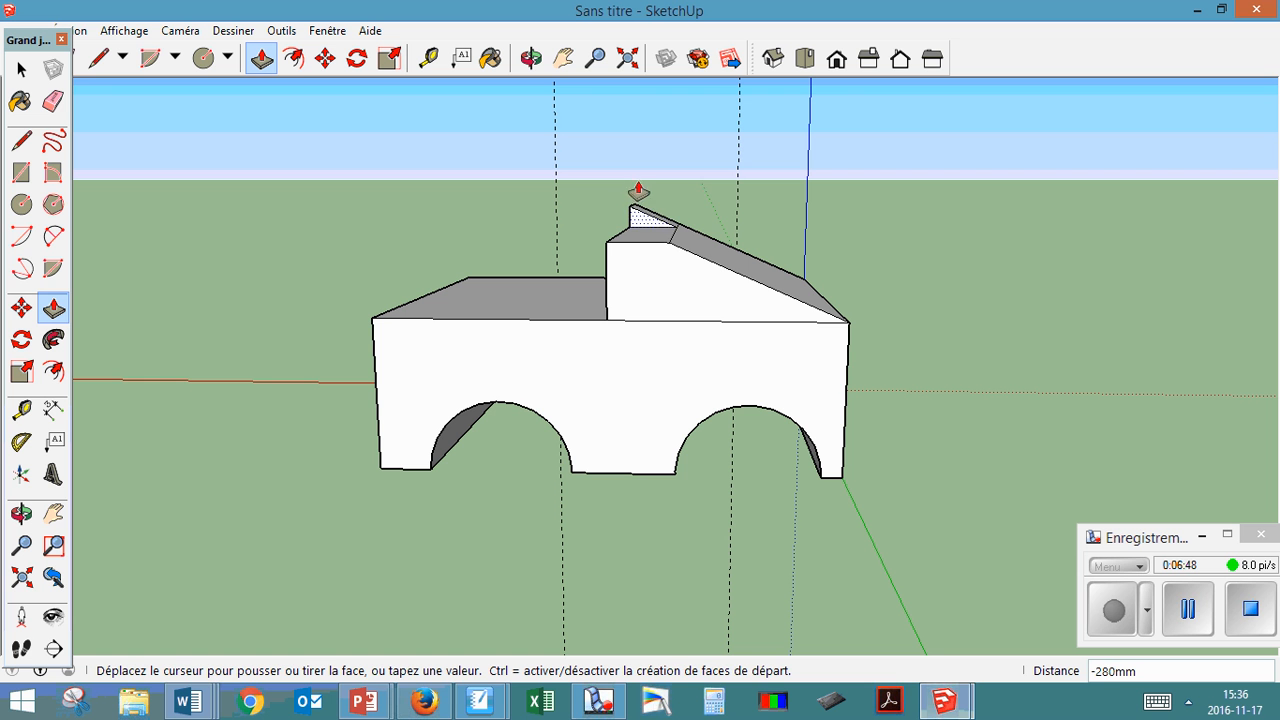
left_click(640, 192)
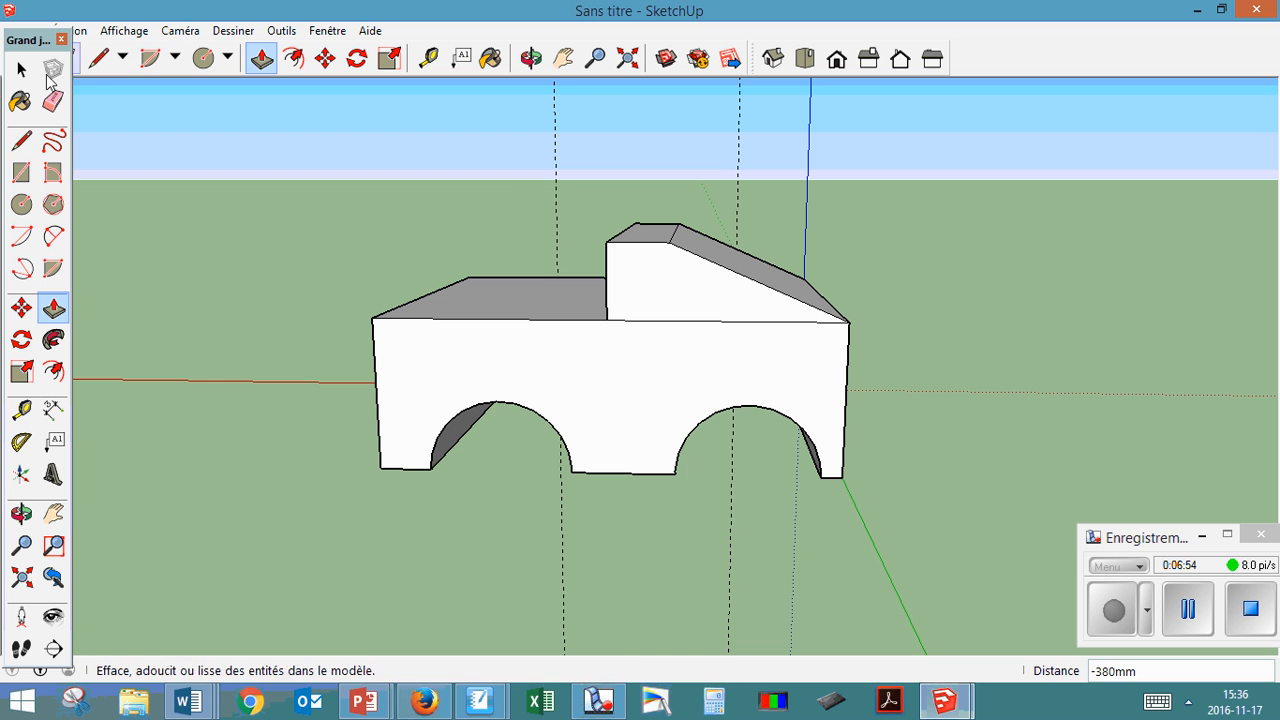
left_click(21, 69)
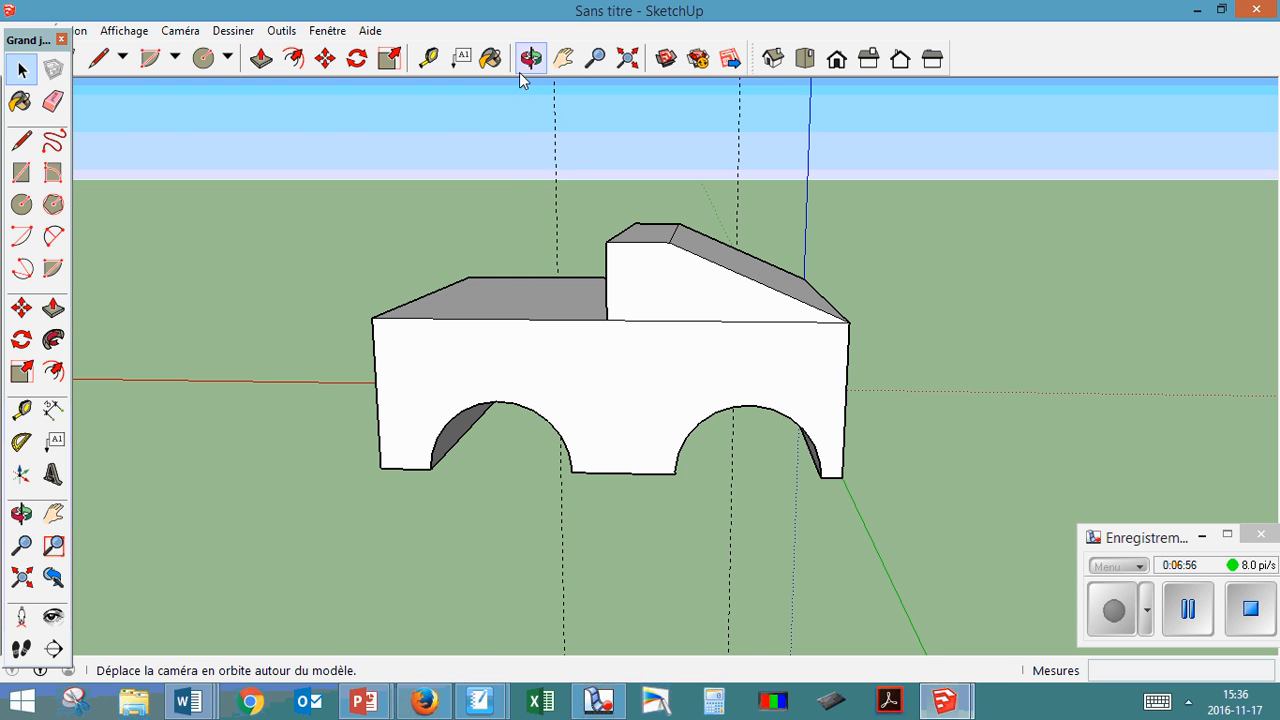
left_click(528, 57)
left_click_drag(528, 423, 582, 307)
left_click_drag(420, 366, 457, 309)
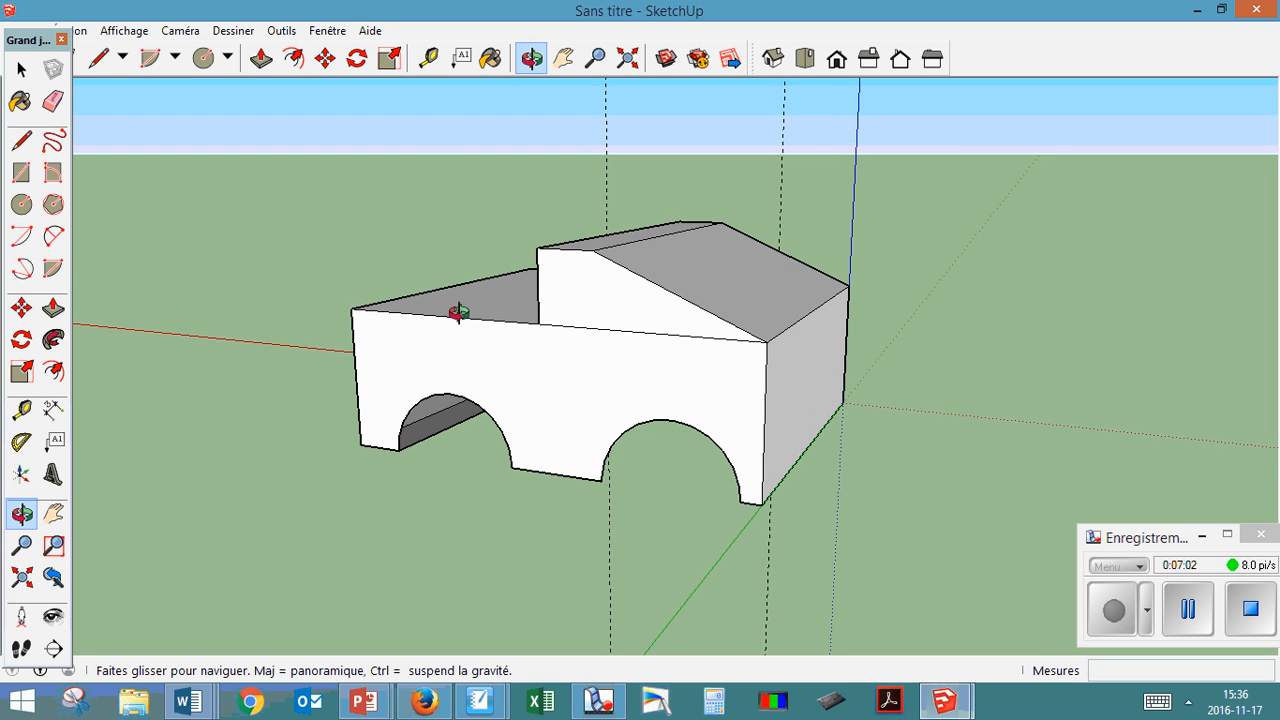
- Offset the outline of the cab's side face inward to draw a window shape with a narrow frame
left_click(261, 56)
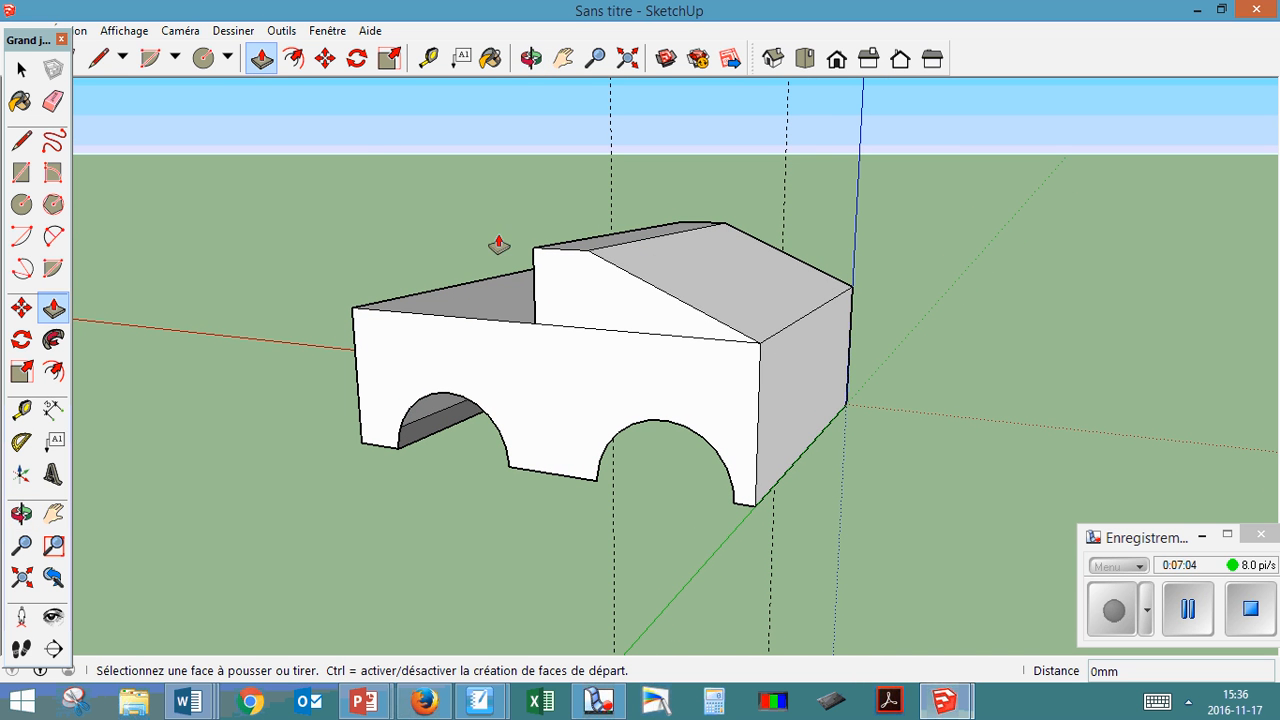
left_click(293, 60)
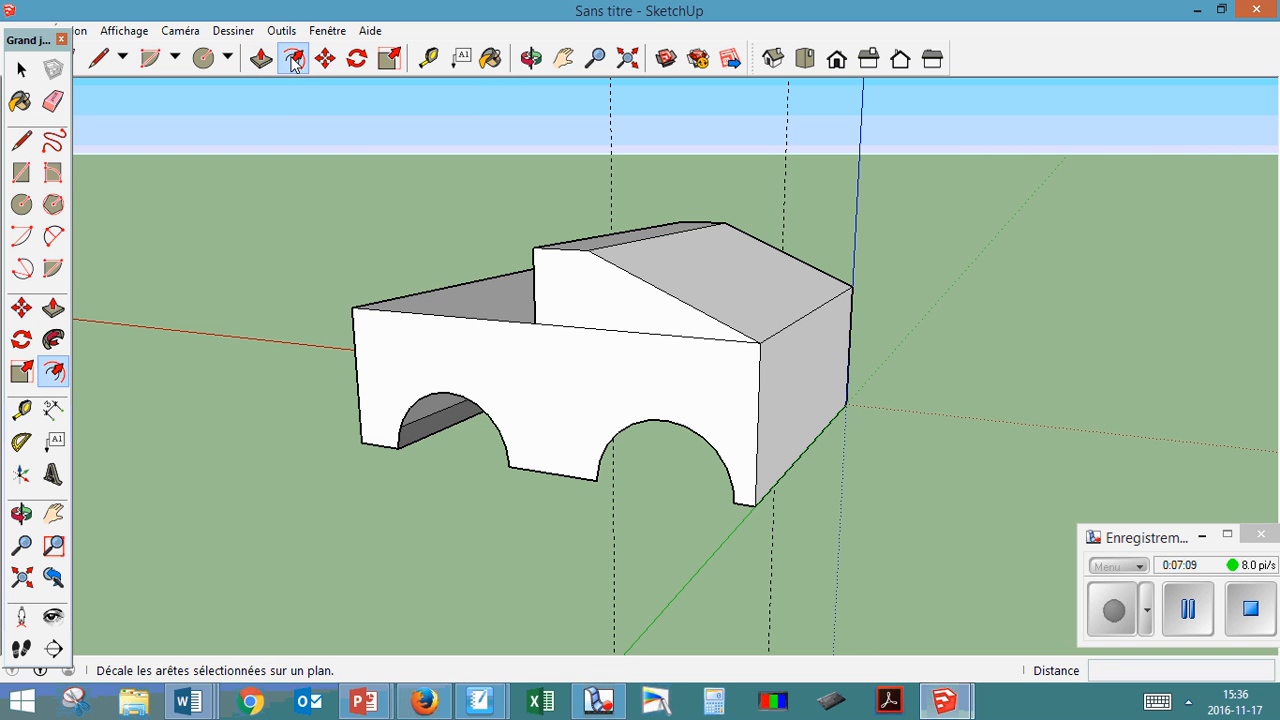
left_click(603, 296)
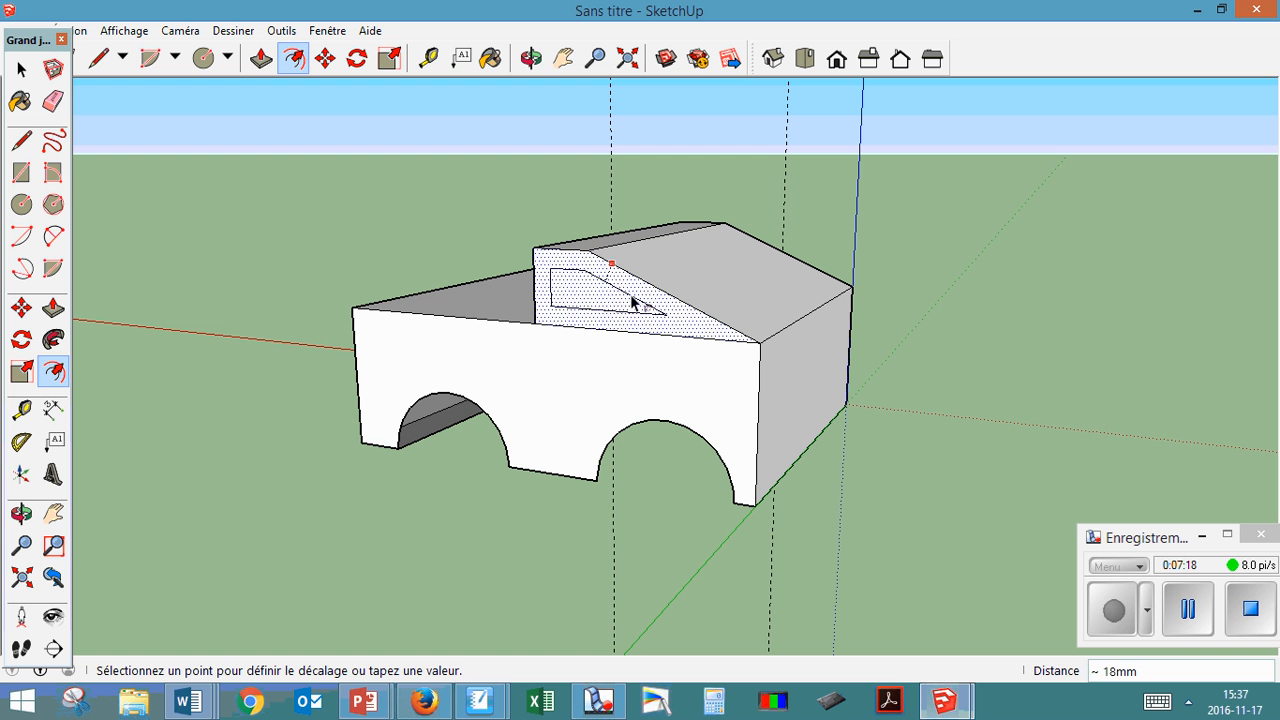
left_click(639, 297)
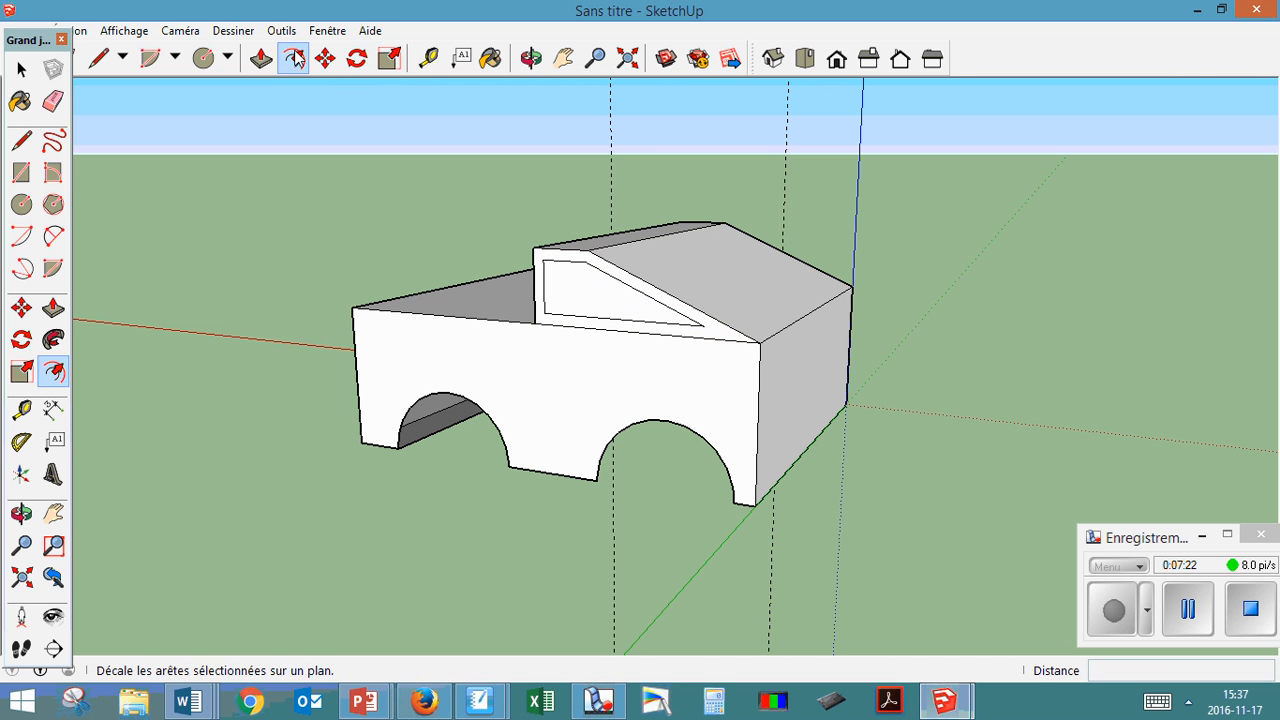
- Push the window face on the cab's side 30 mm inward
left_click(261, 58)
left_click(567, 272)
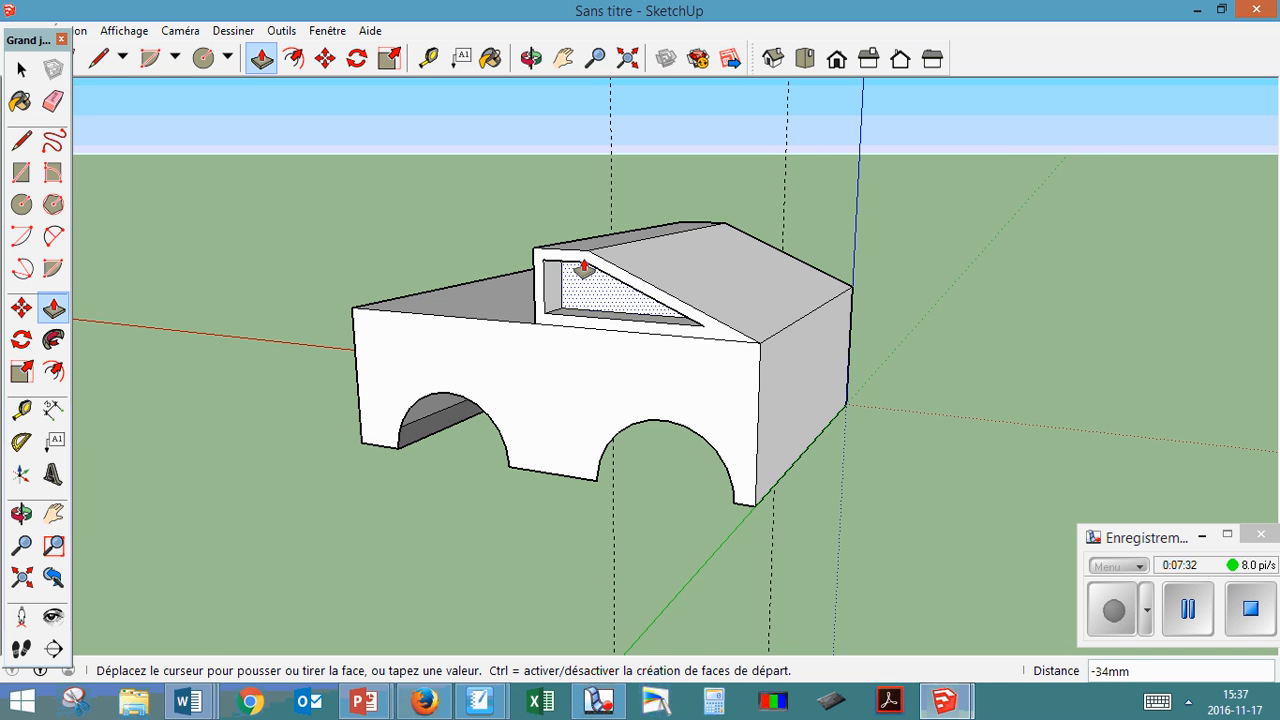
left_click(584, 268)
type("30")
key("Return")
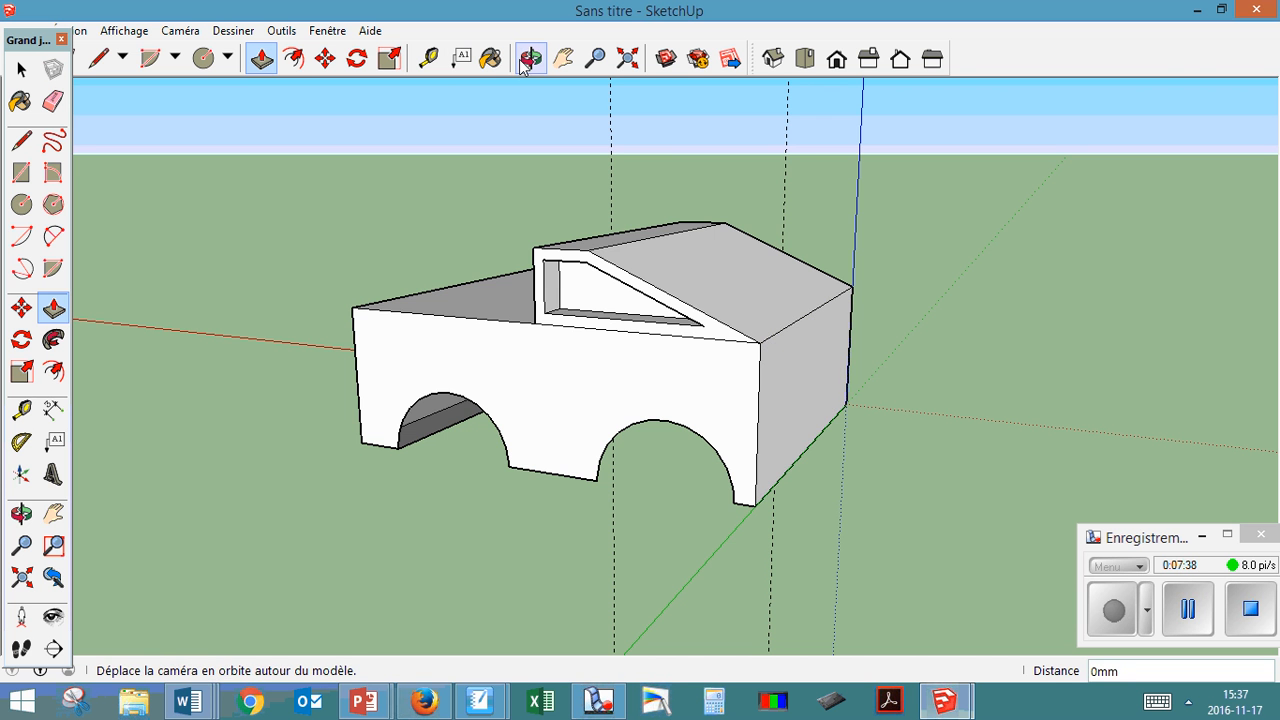
- Offset the outline of the flat rear deck inward to leave a narrow rim around it
left_click(531, 59)
left_click_drag(513, 420, 377, 426)
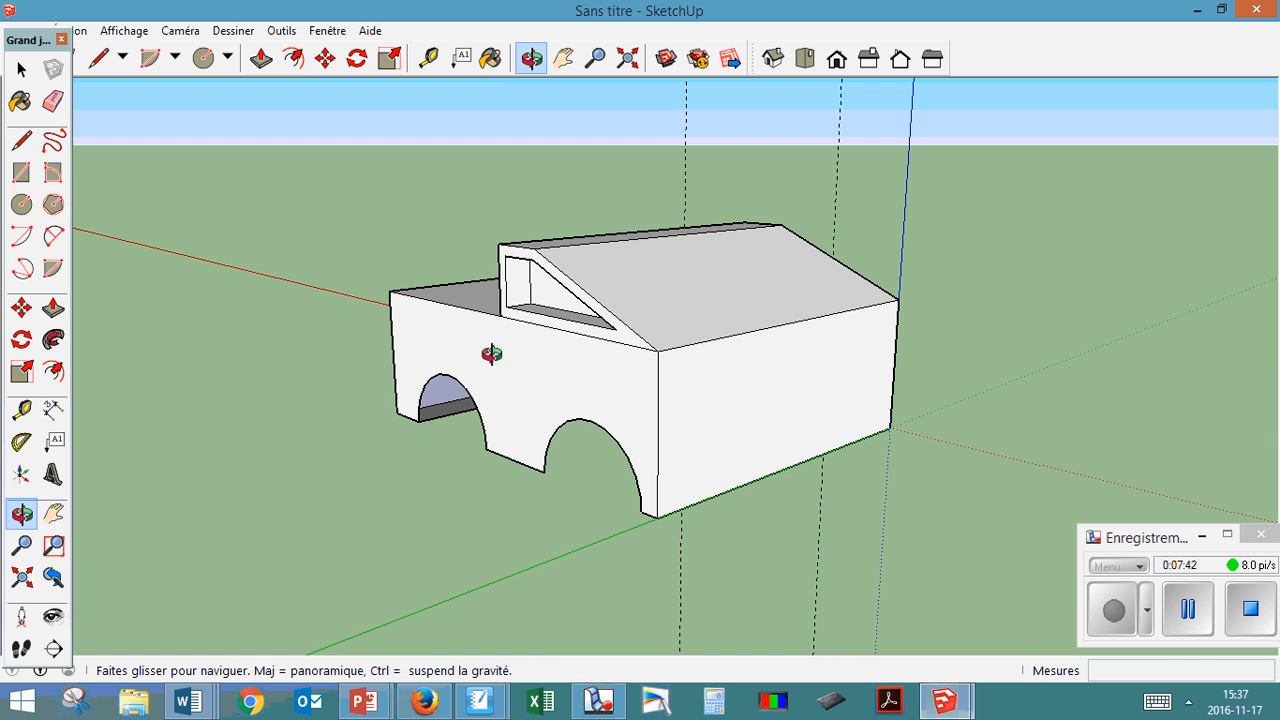
left_click_drag(520, 354, 625, 404)
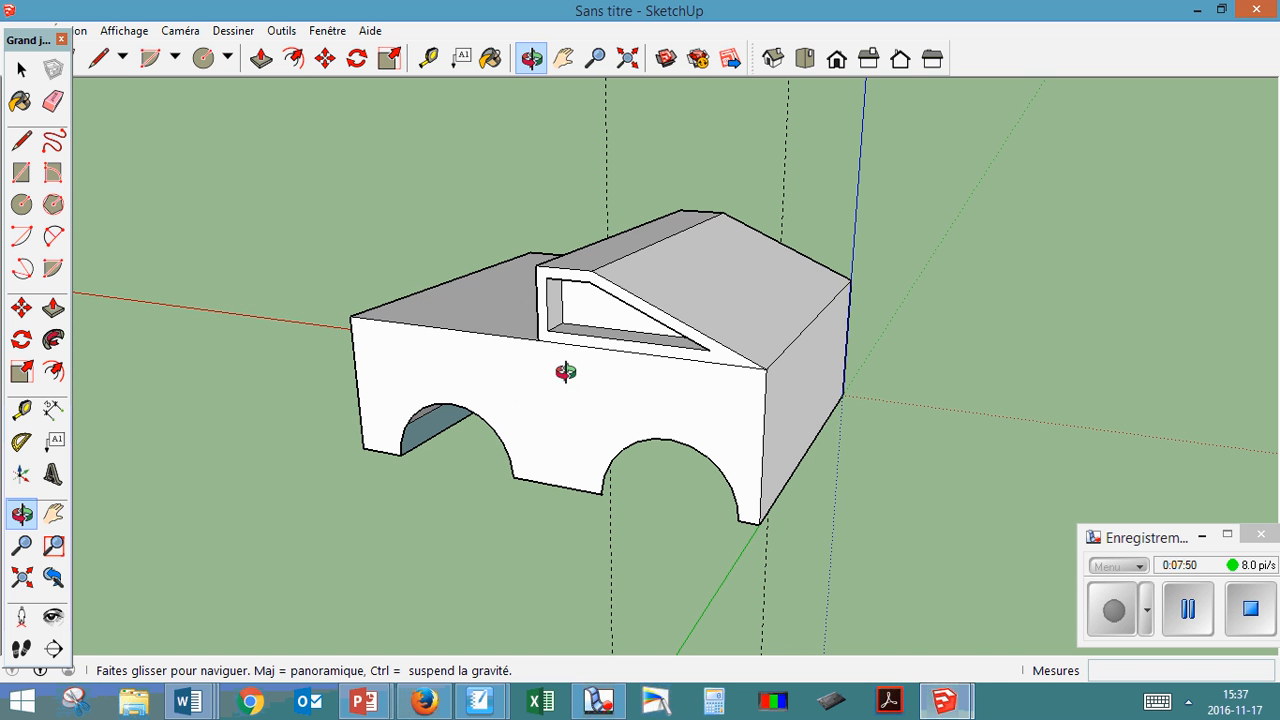
left_click_drag(563, 371, 504, 249)
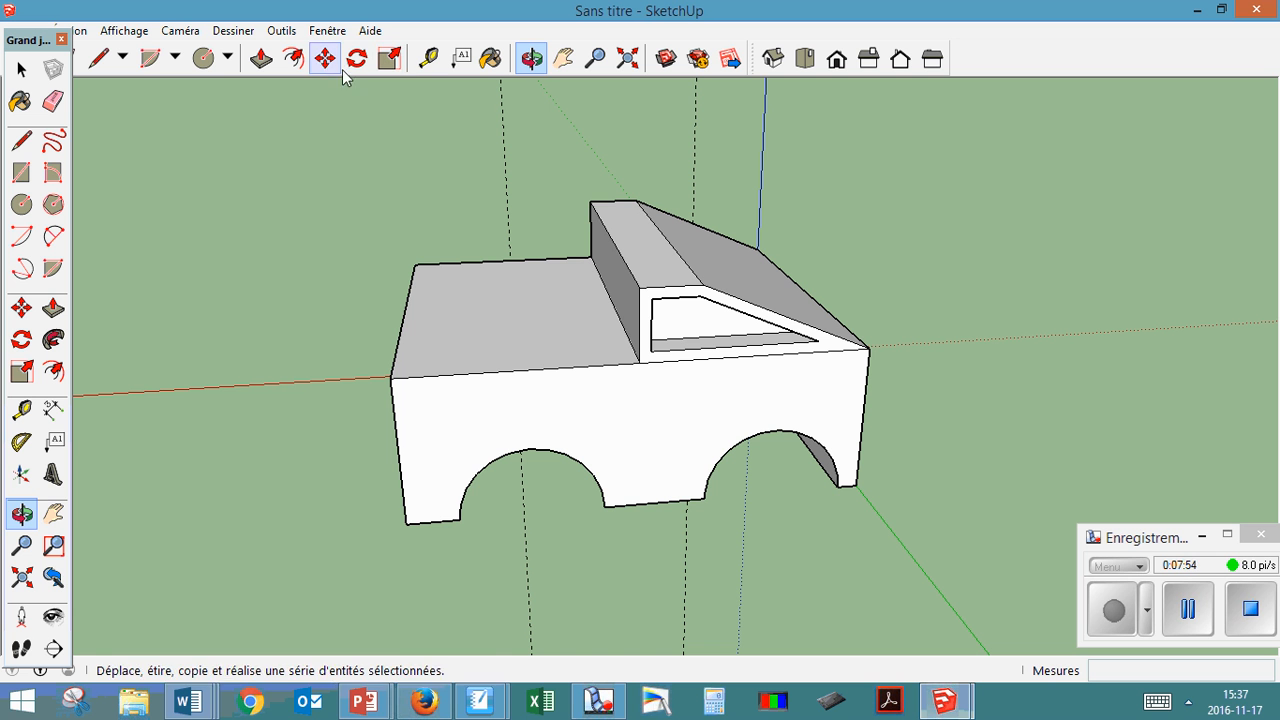
left_click(293, 58)
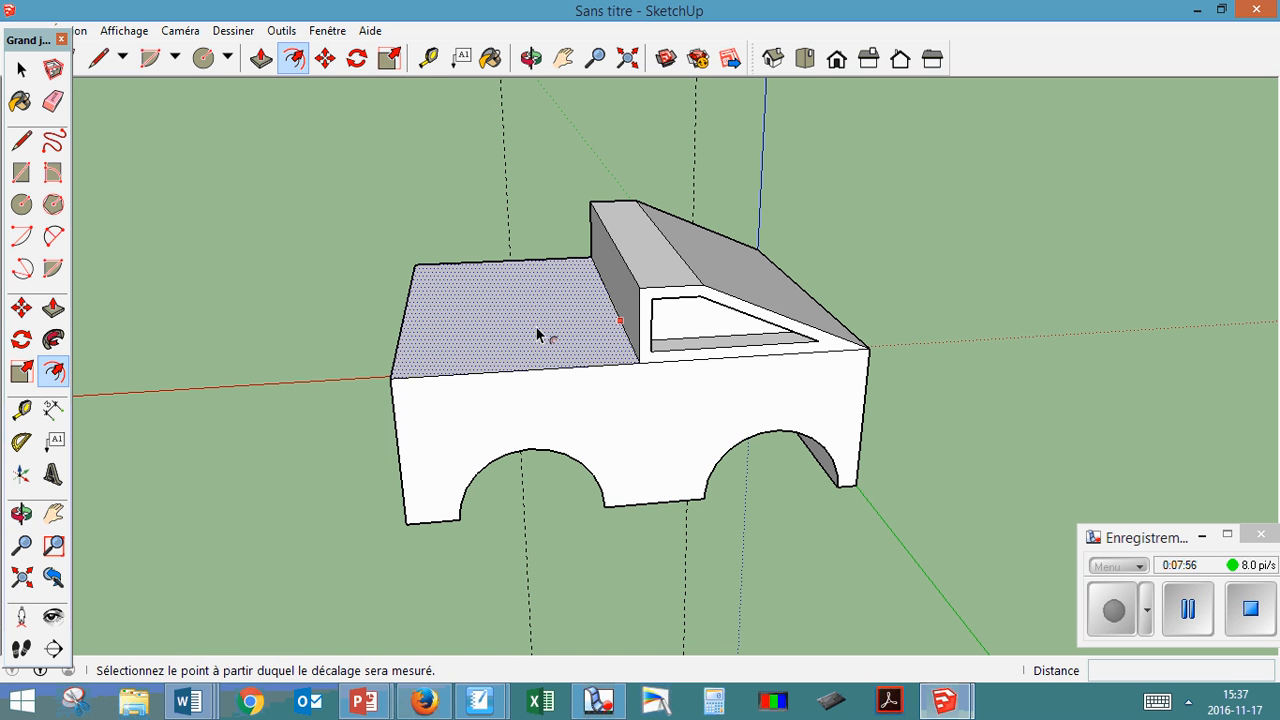
left_click(540, 332)
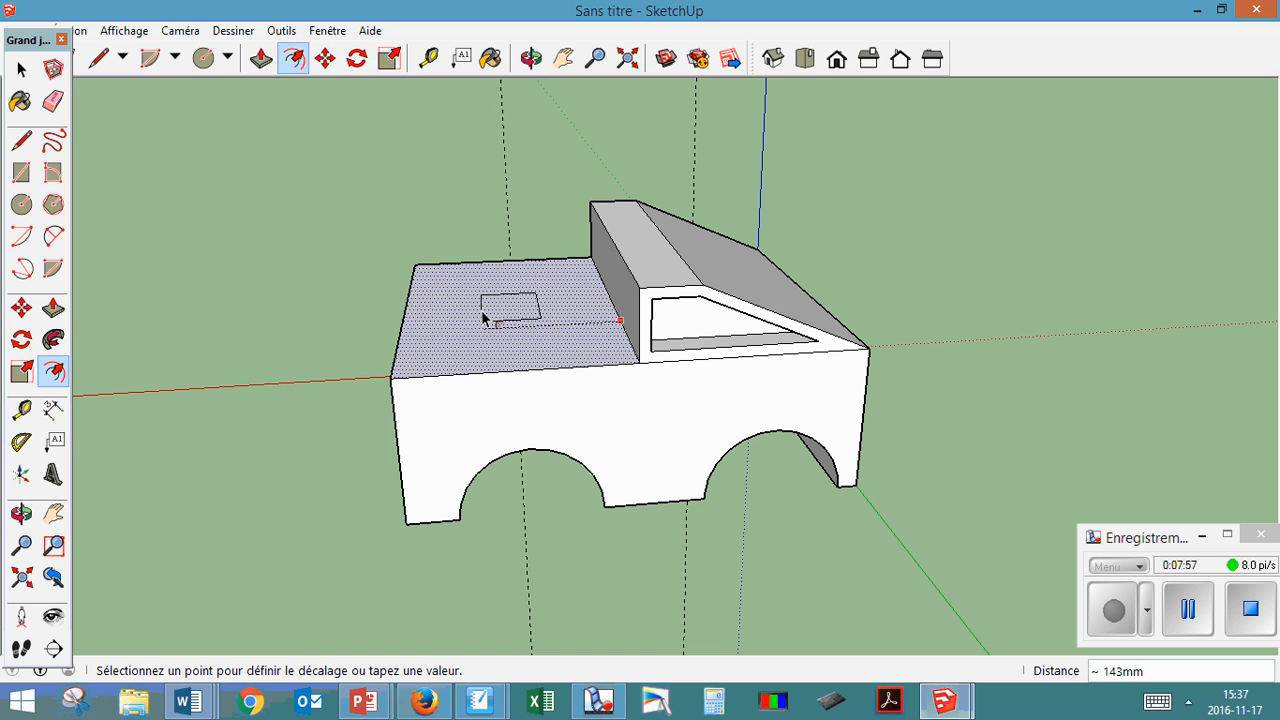
left_click(578, 283)
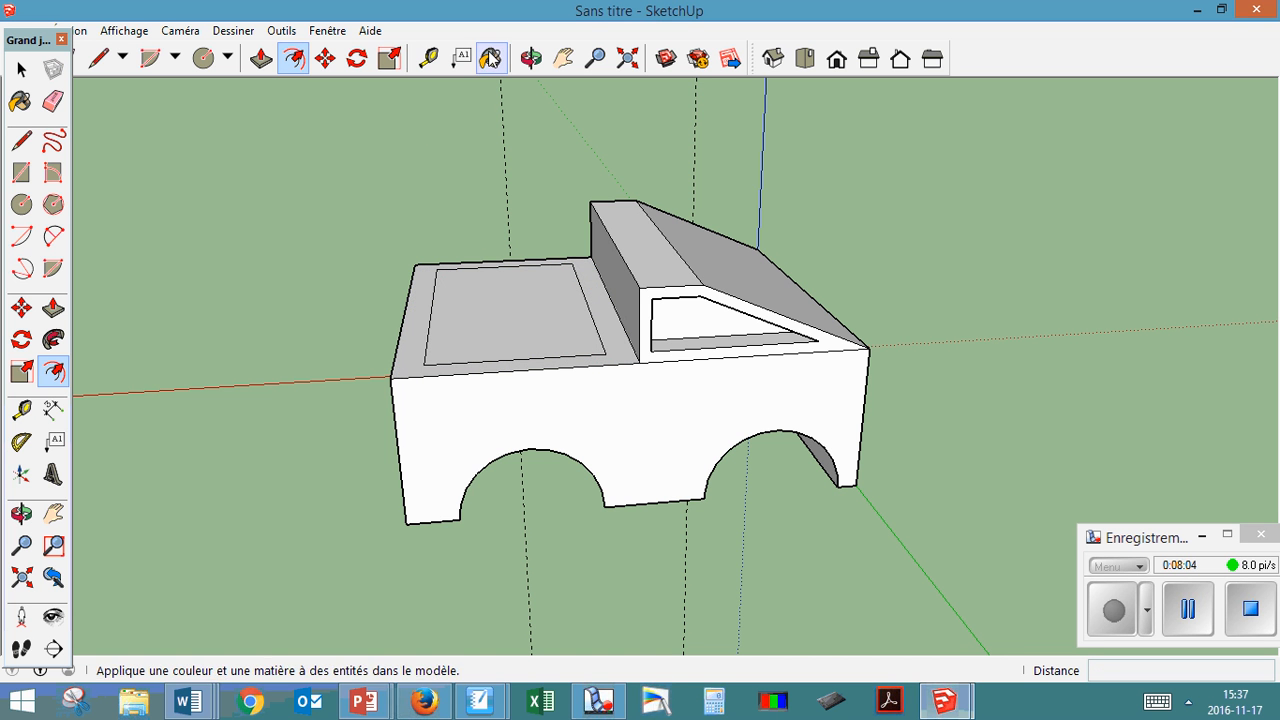
- Try to push the rear deck's inner face down into a recess, and undo both the recess and the offset outline
left_click(260, 58)
left_click(491, 331)
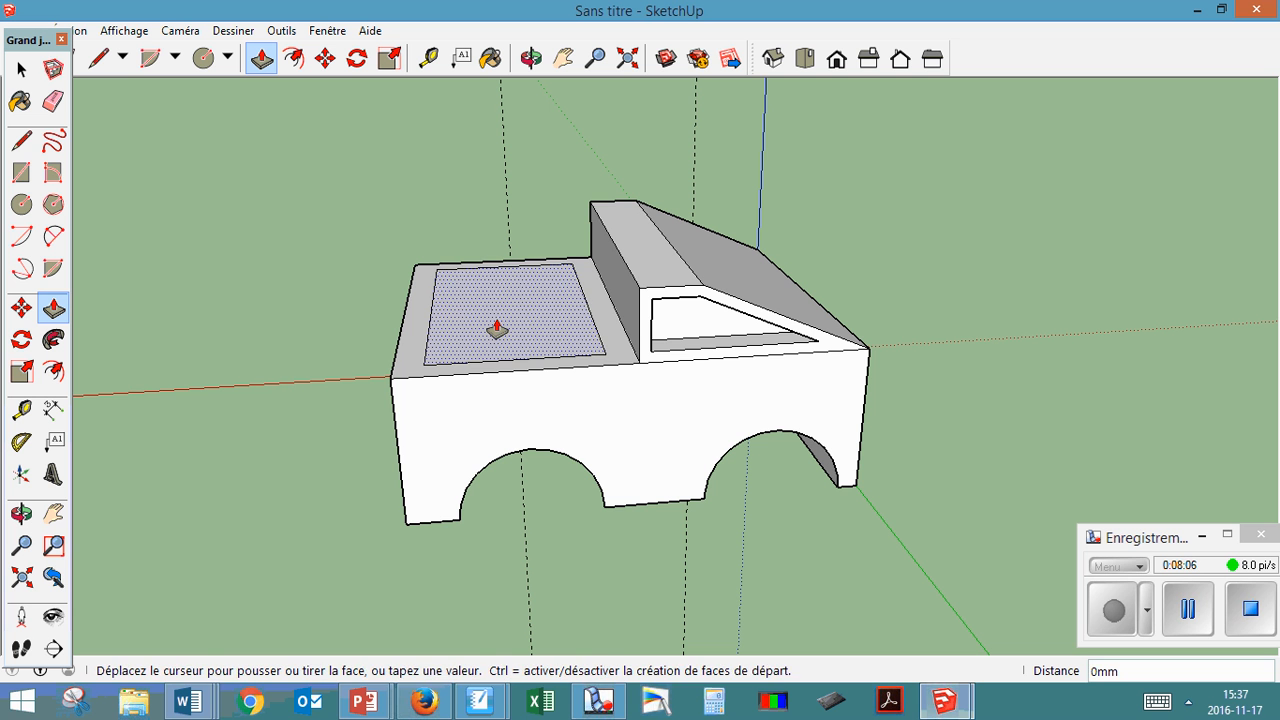
left_click(510, 372)
left_click(511, 286)
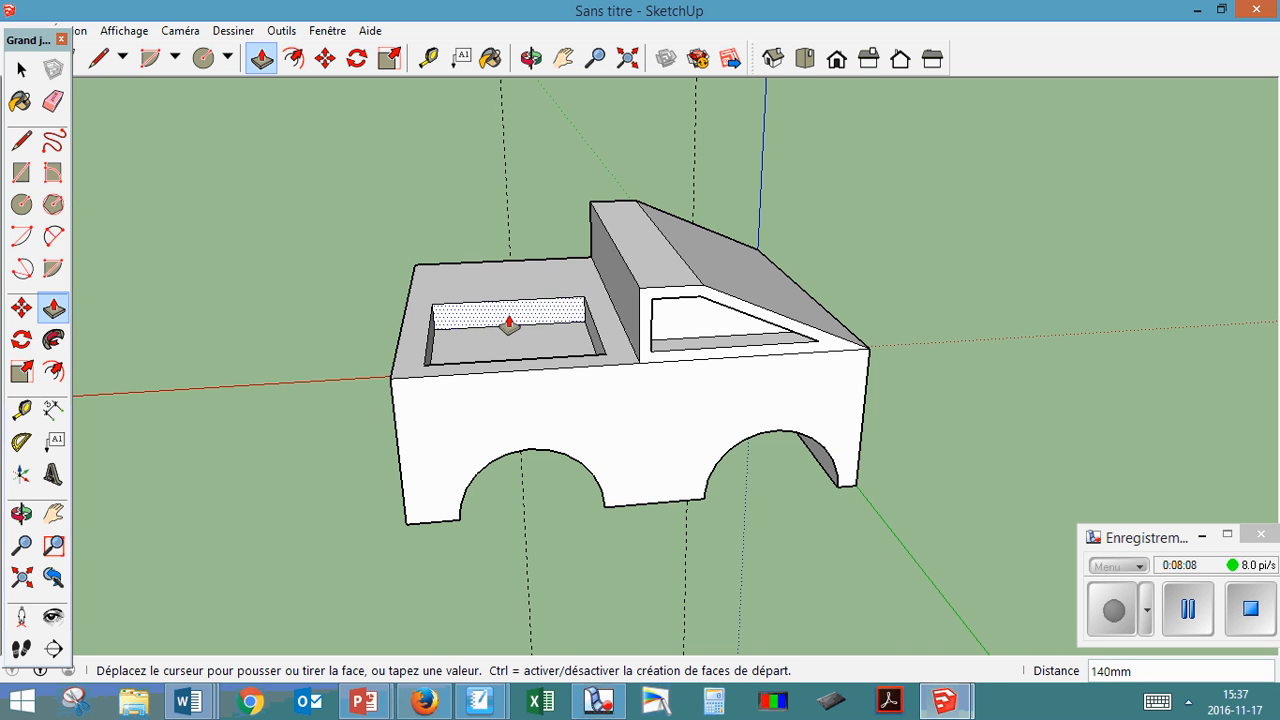
key("ctrl+z")
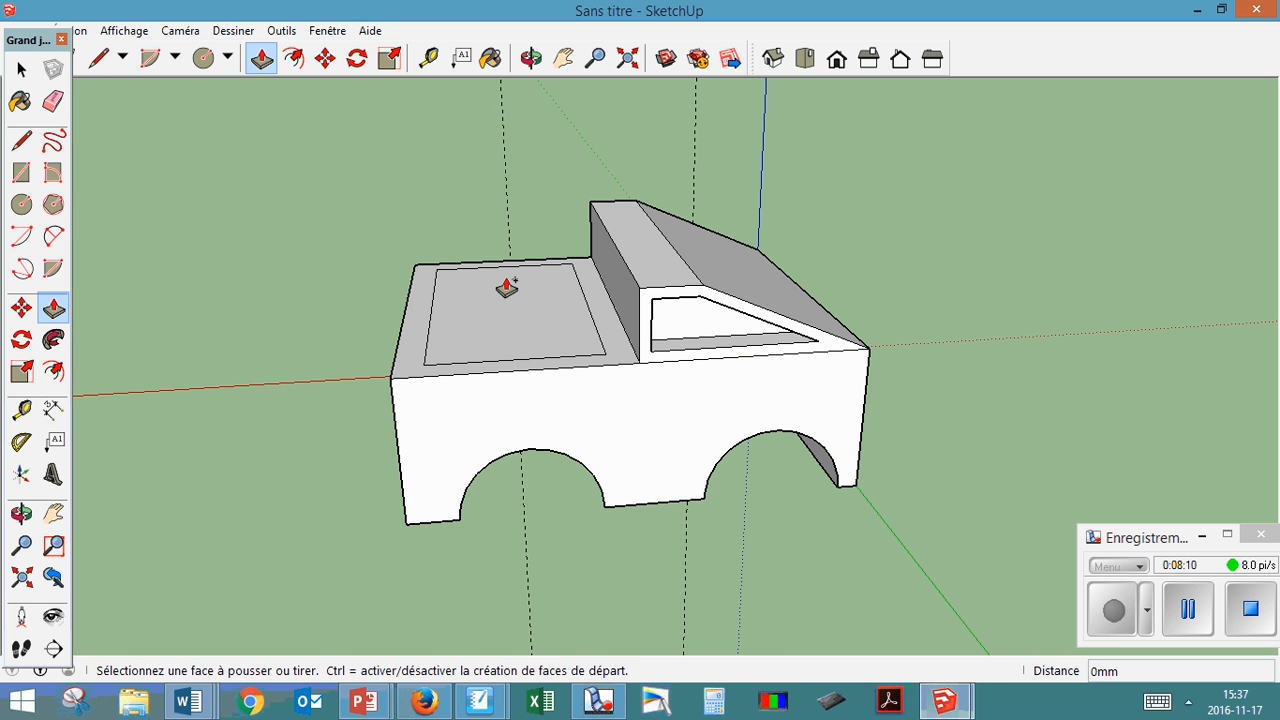
key("ctrl+z")
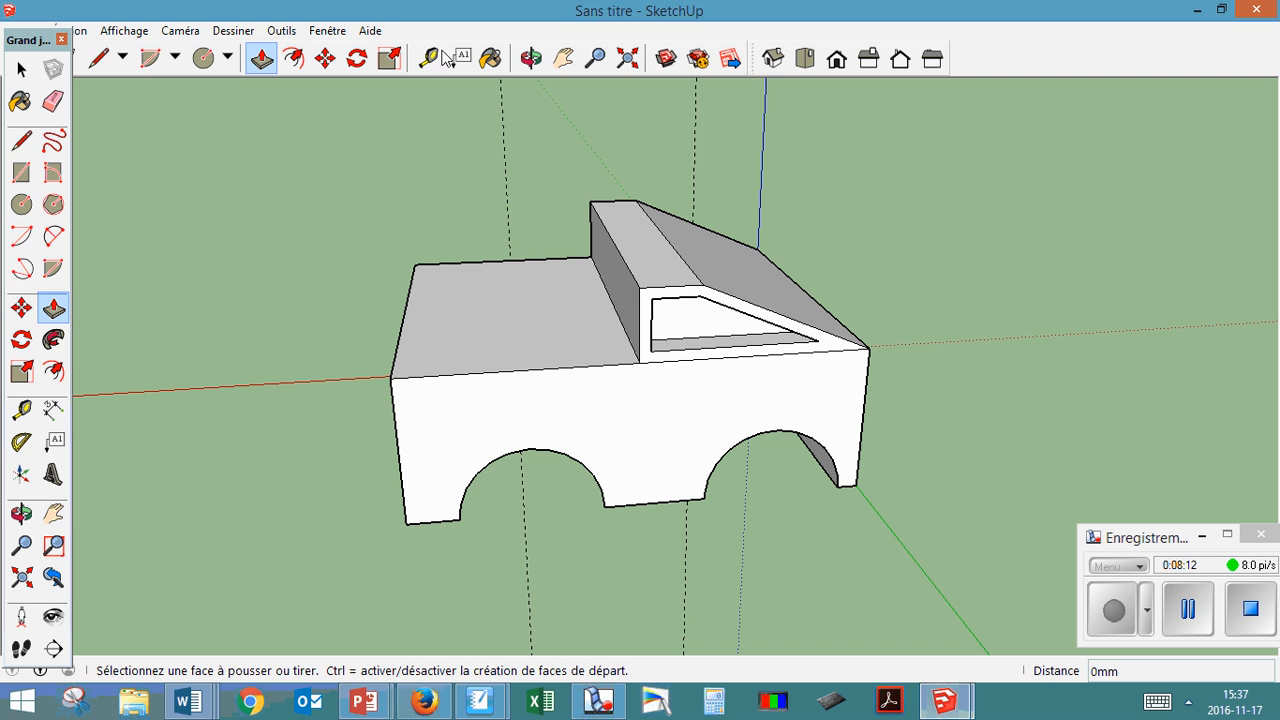
- Place a vertical guide 95 mm from the front face's left edge and a horizontal guide below its top edge
left_click(531, 58)
left_click_drag(578, 342, 438, 398)
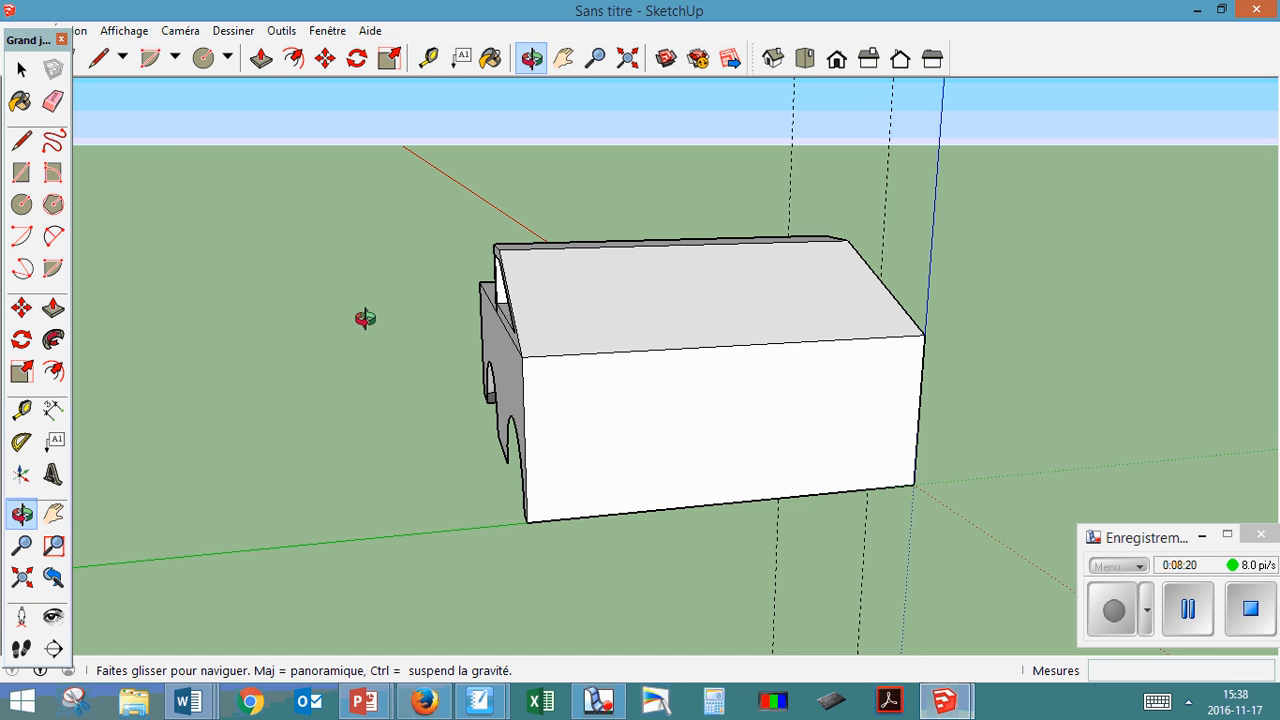
left_click_drag(365, 318, 160, 231)
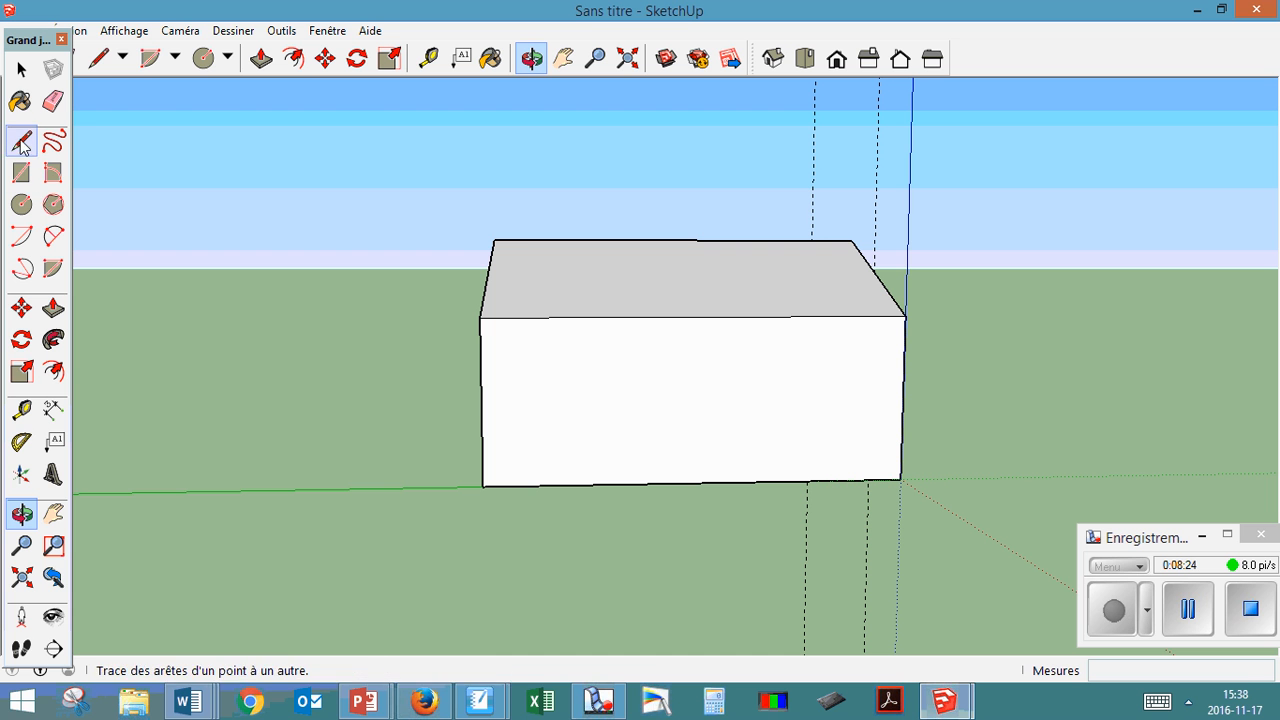
left_click(22, 412)
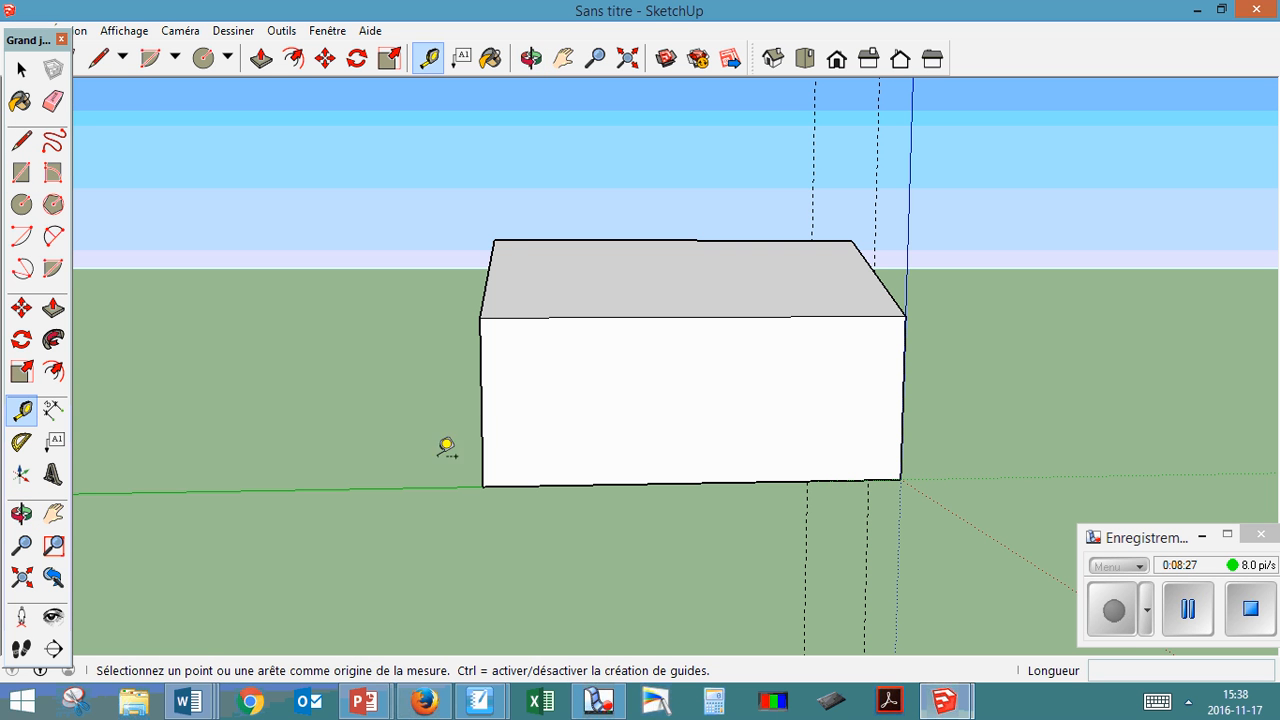
left_click(482, 402)
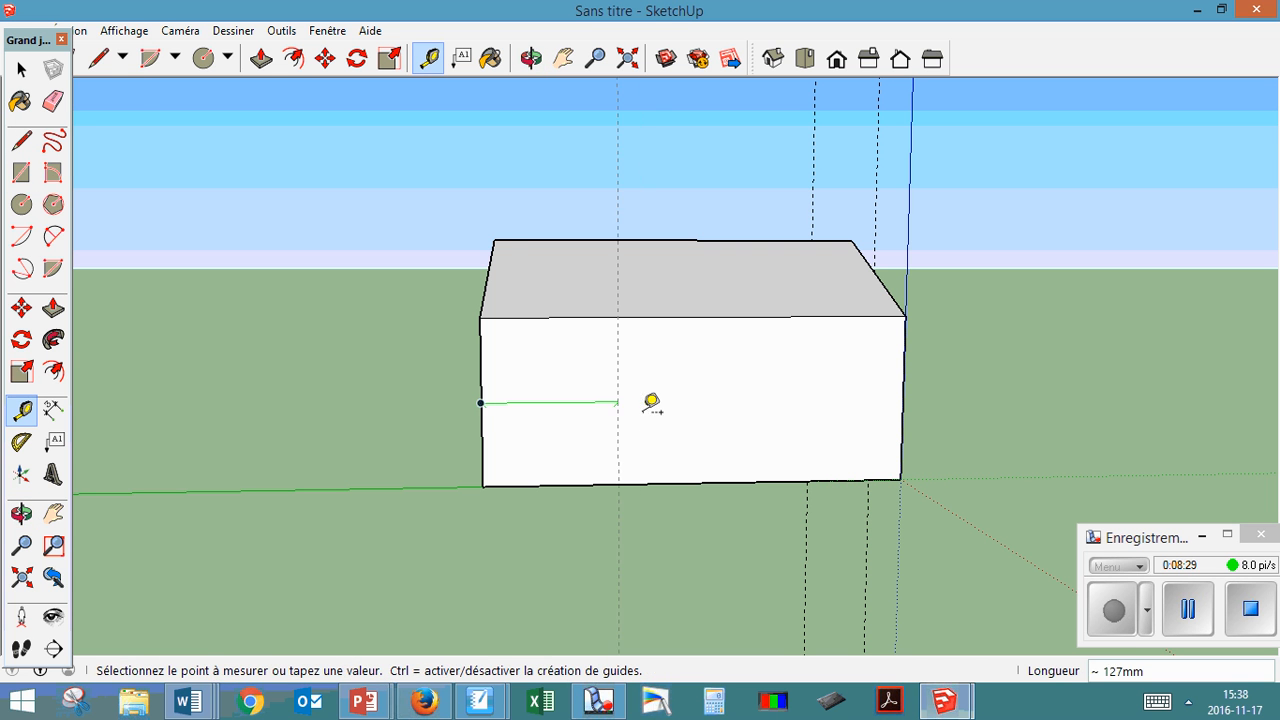
left_click(588, 401)
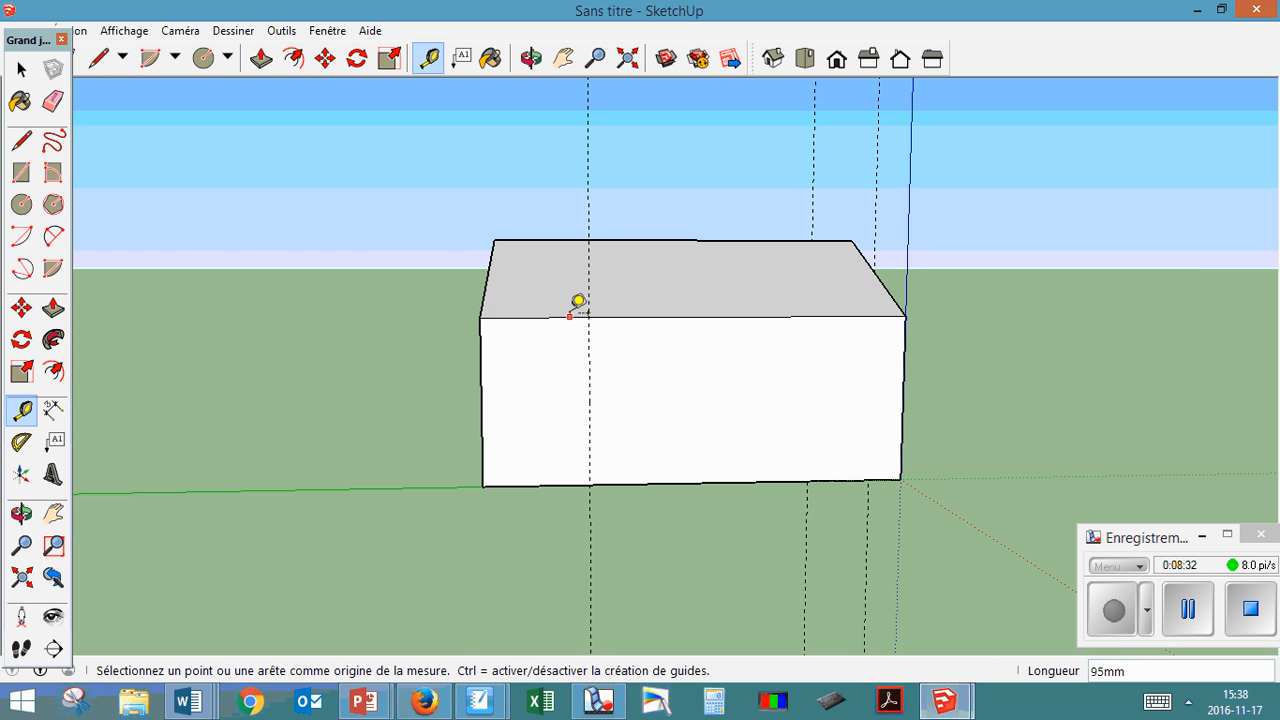
left_click(578, 301)
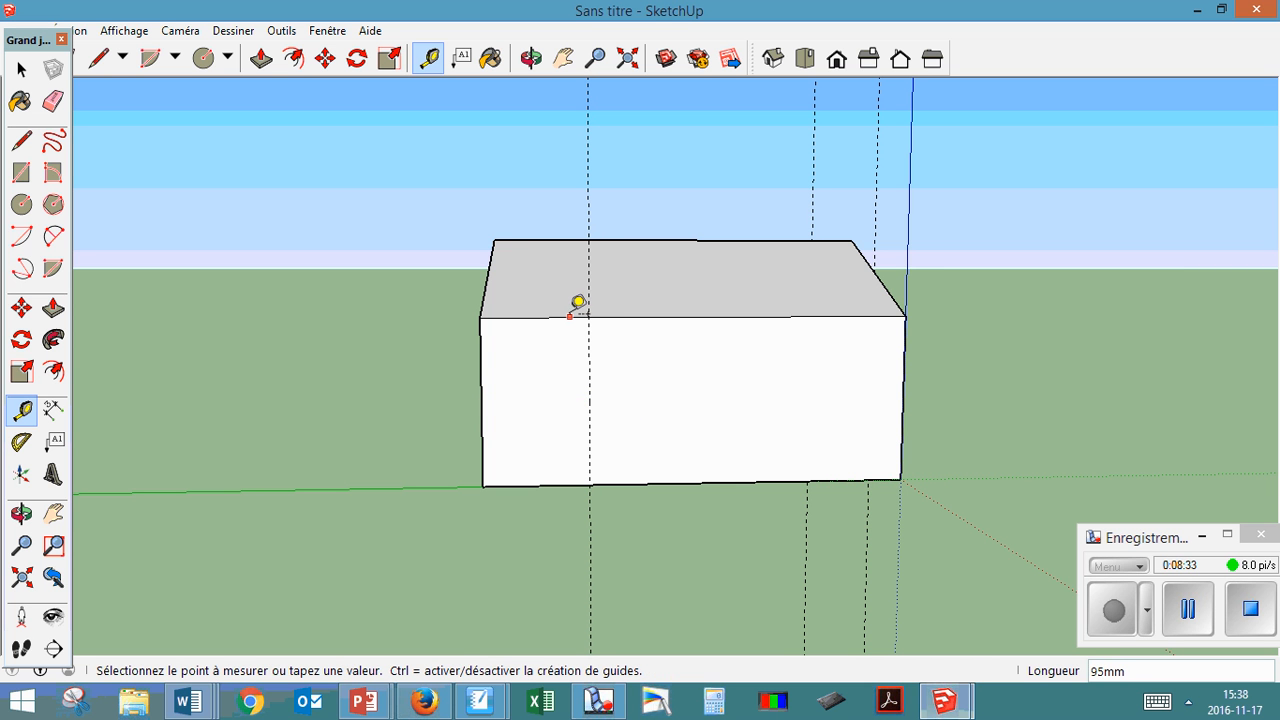
left_click(569, 367)
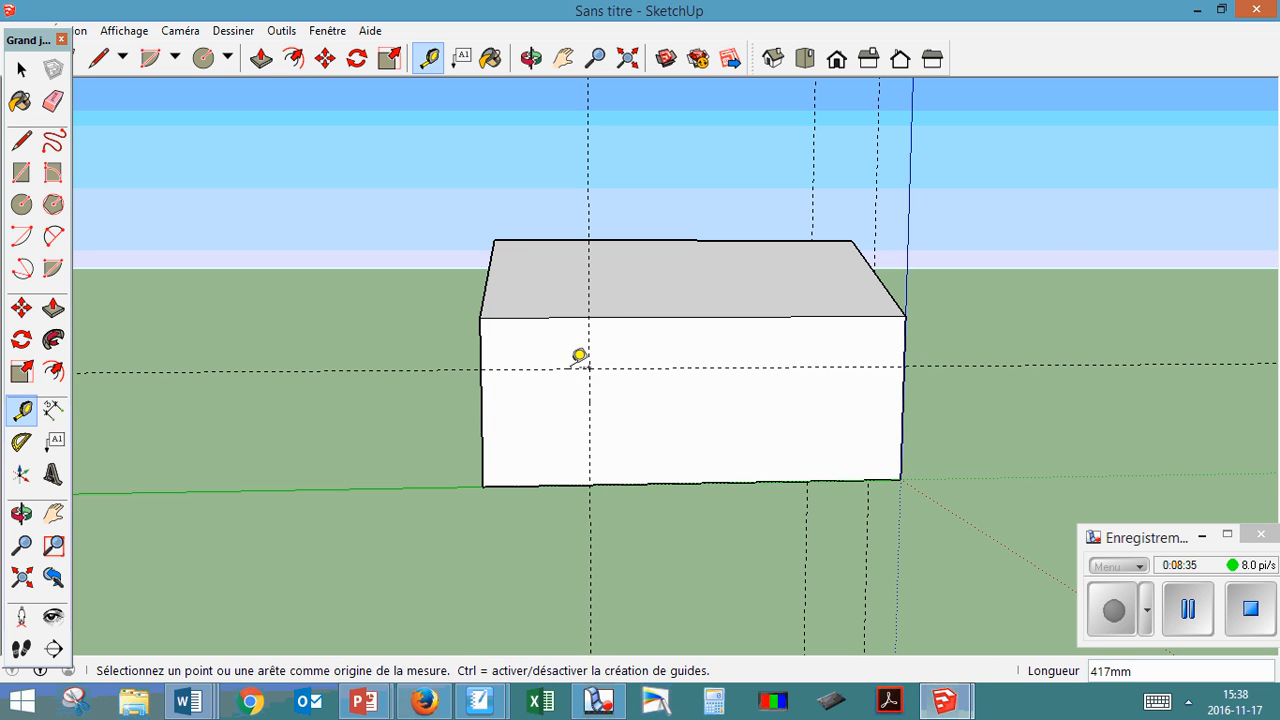
- Add a vertical guide about 295 mm from the front face's left edge and a horizontal guide 51 mm above its bottom edge
left_click(483, 442)
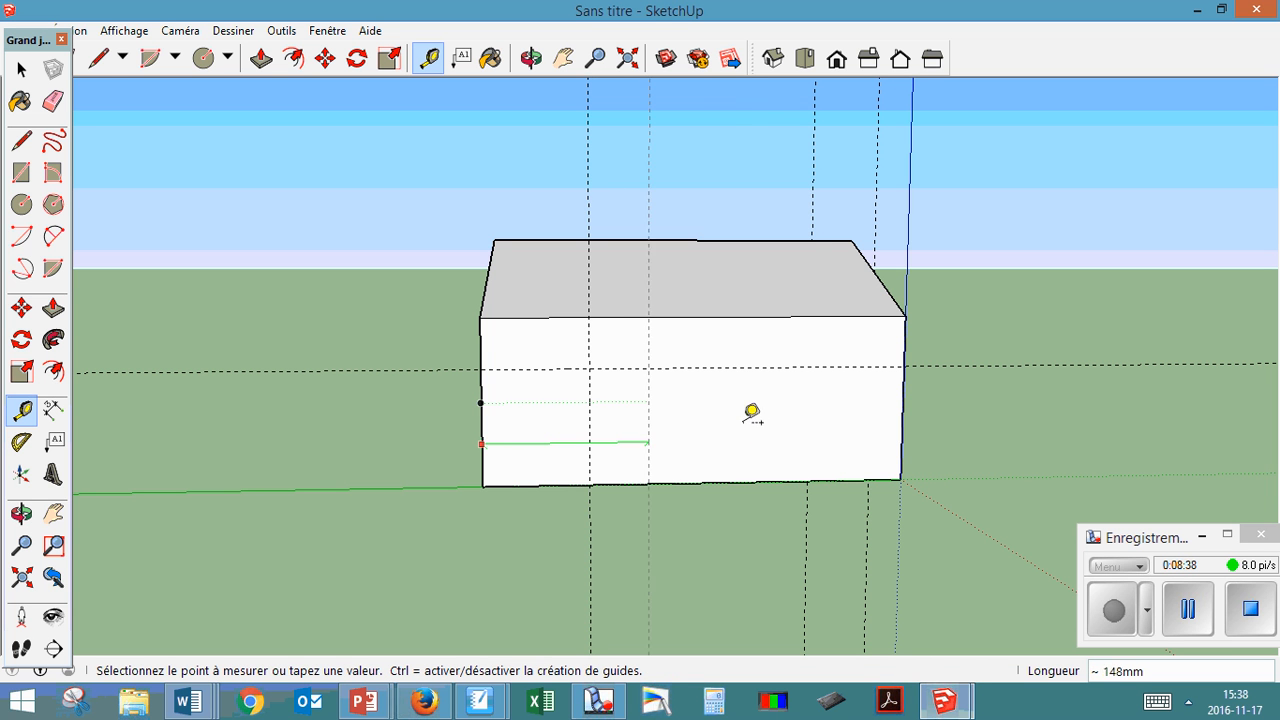
left_click(812, 404)
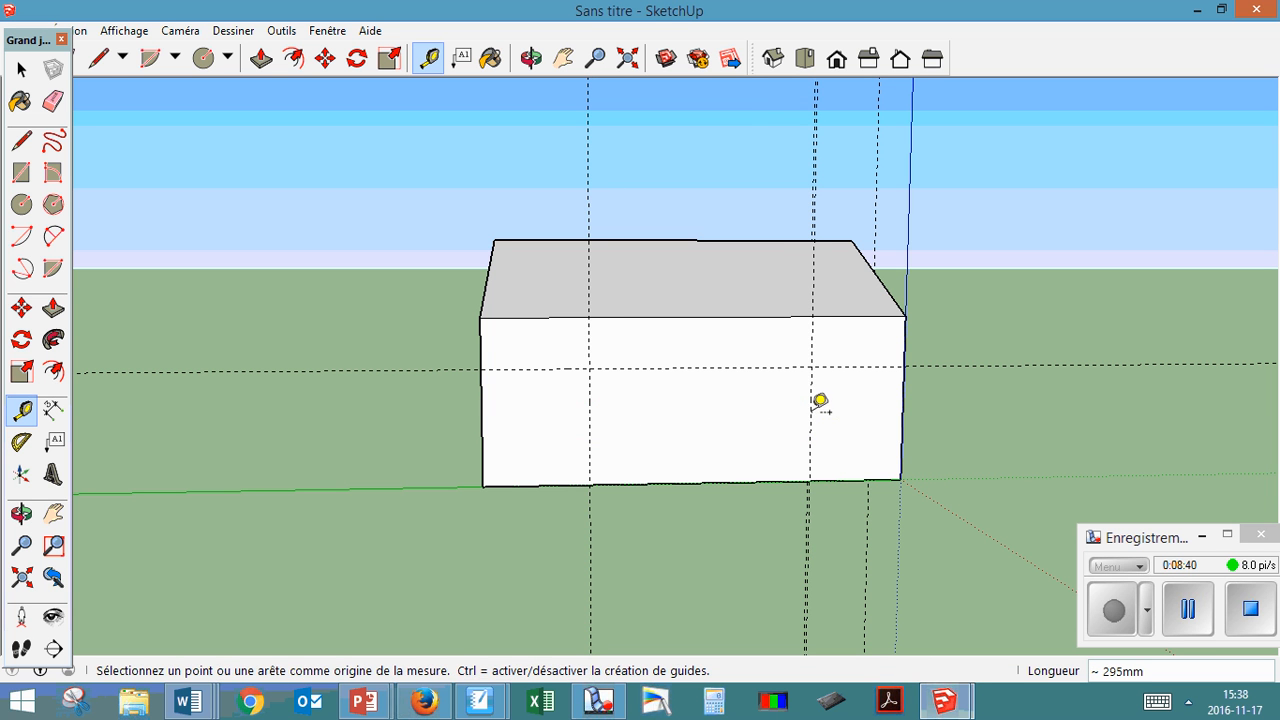
left_click(741, 482)
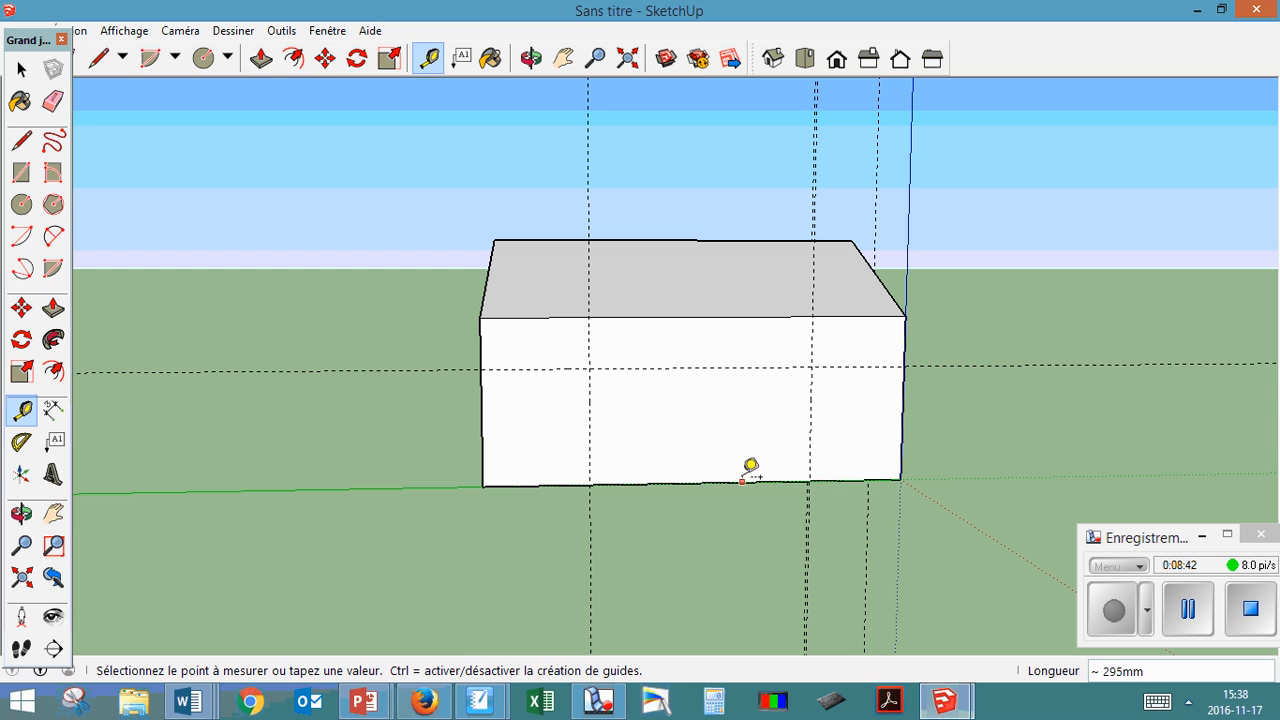
left_click(748, 419)
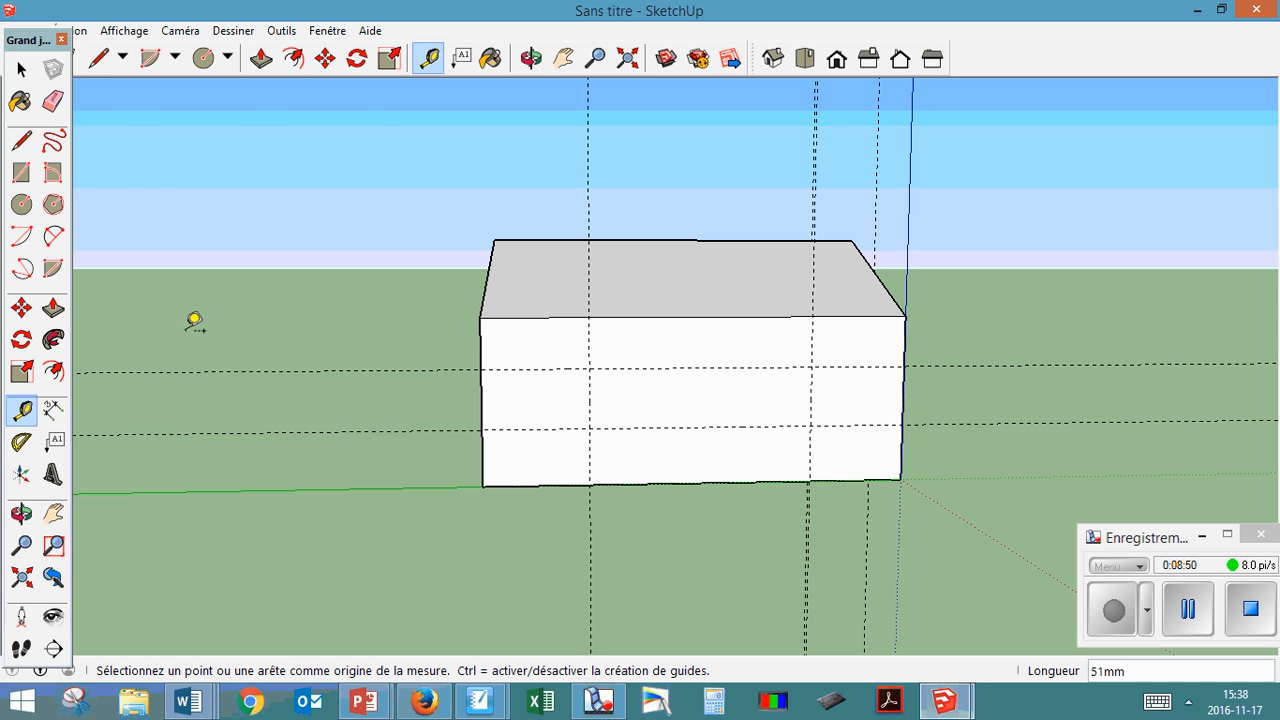
- Dimension the cab's sloped edge on the vehicle's windowless side, placing the aligned dimension above the slope
left_click(531, 59)
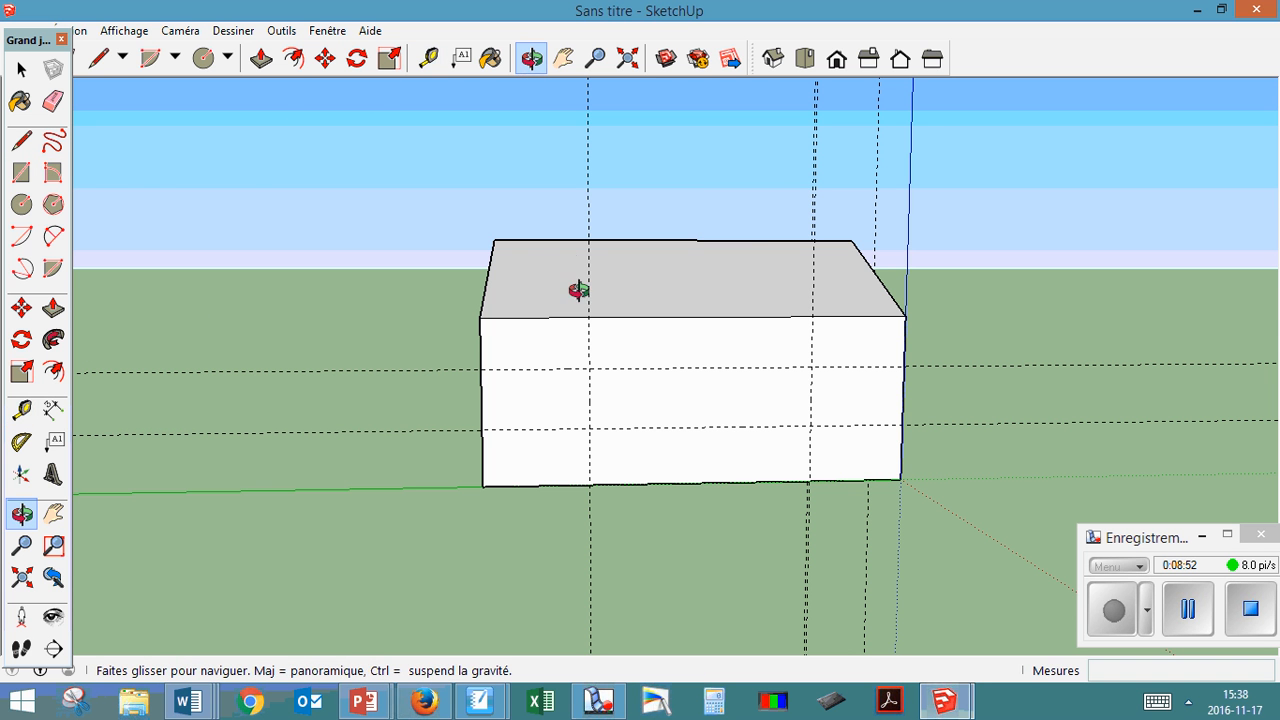
left_click_drag(574, 289, 731, 334)
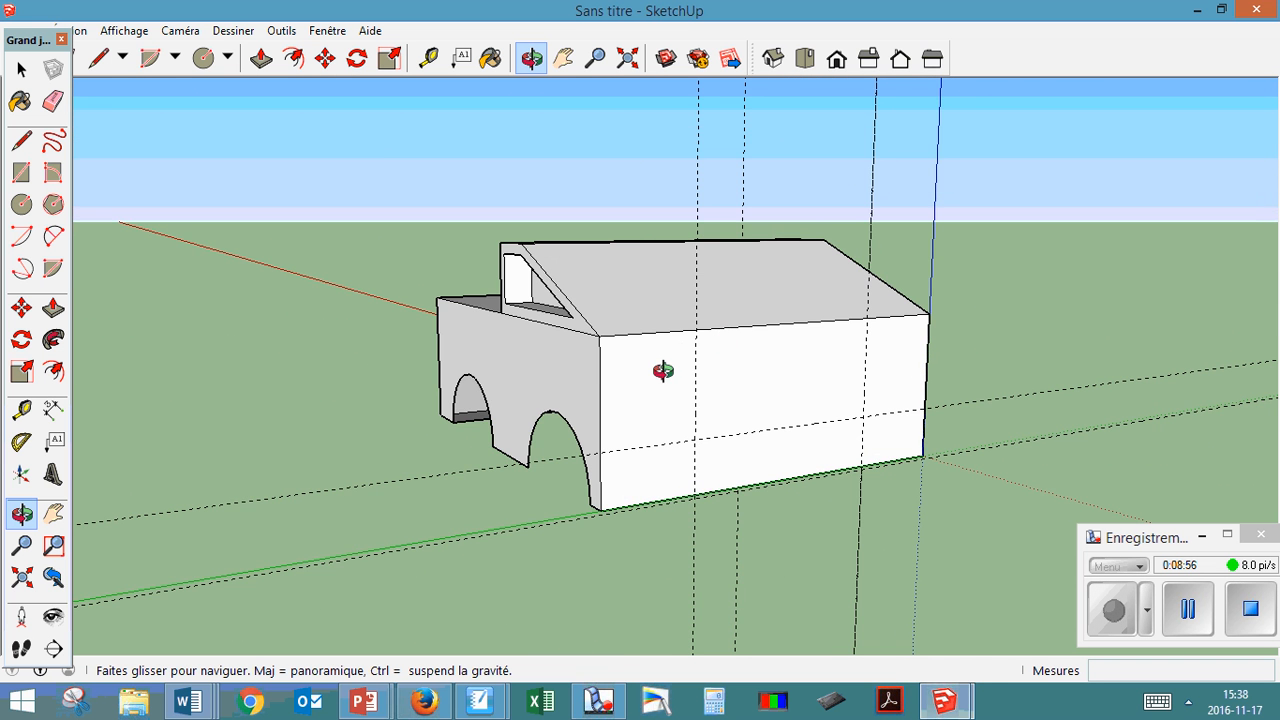
left_click_drag(663, 371, 845, 358)
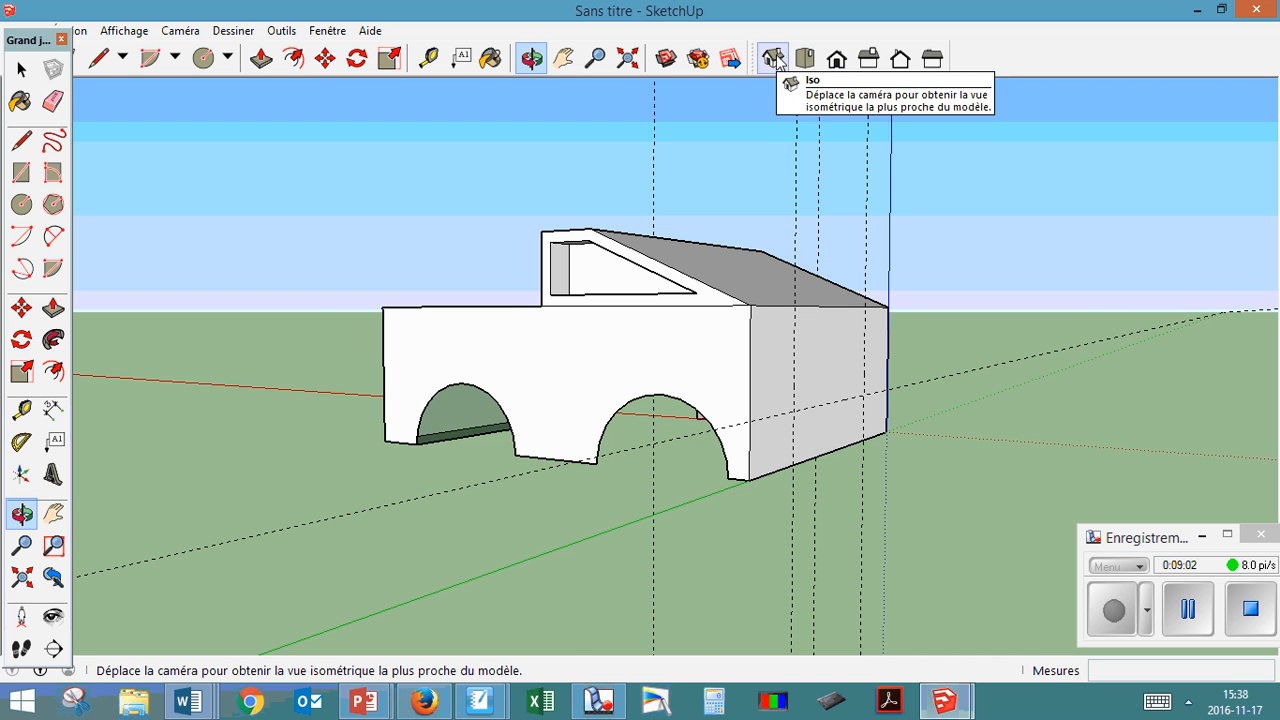
left_click(777, 60)
left_click(805, 60)
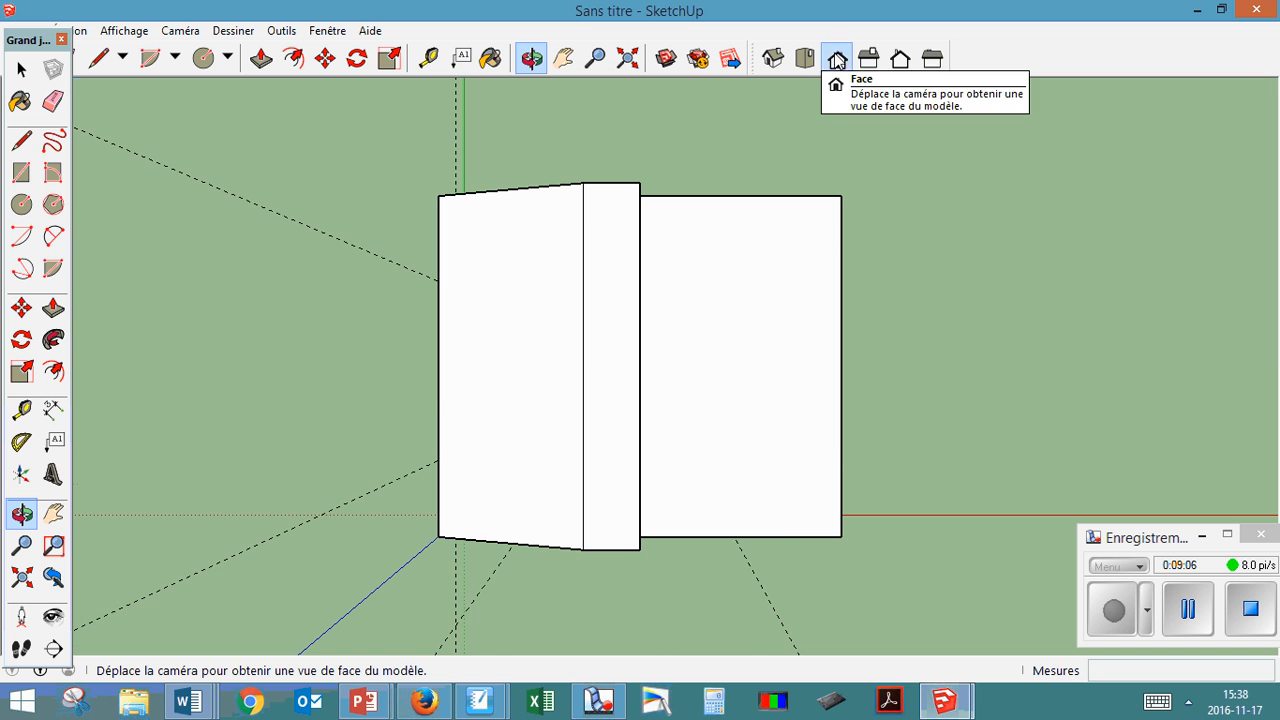
left_click(837, 60)
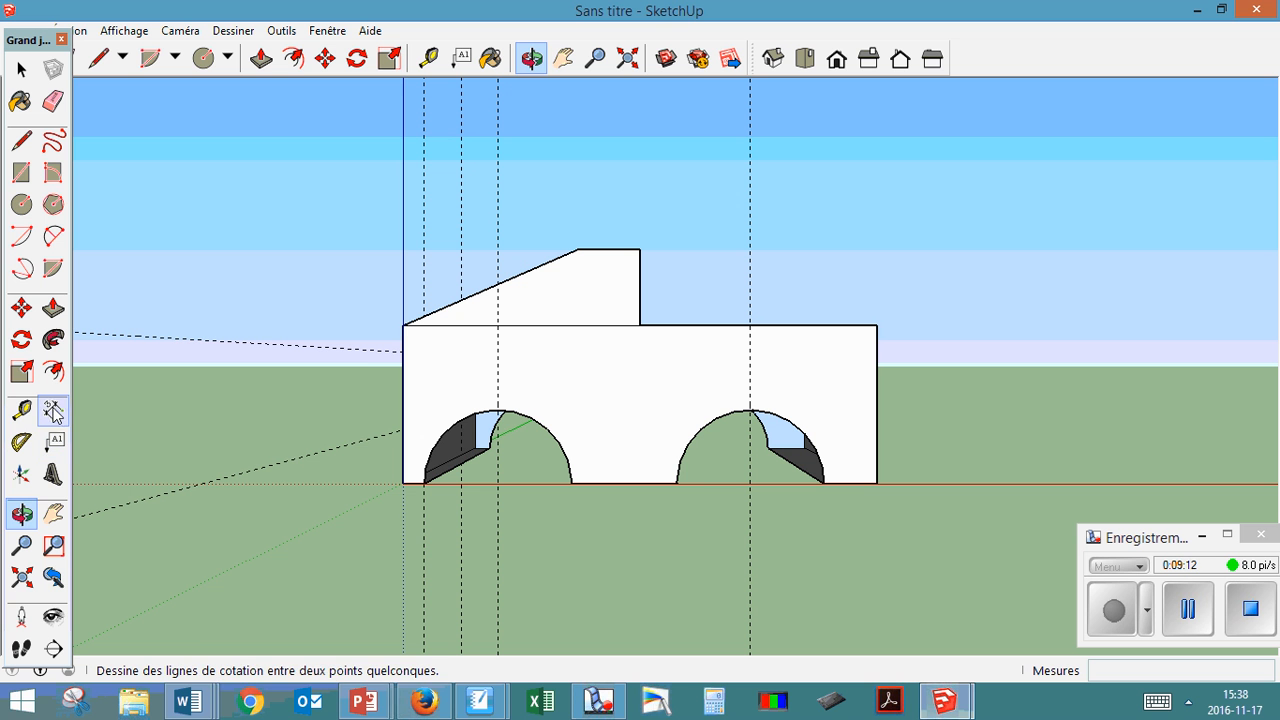
left_click(53, 410)
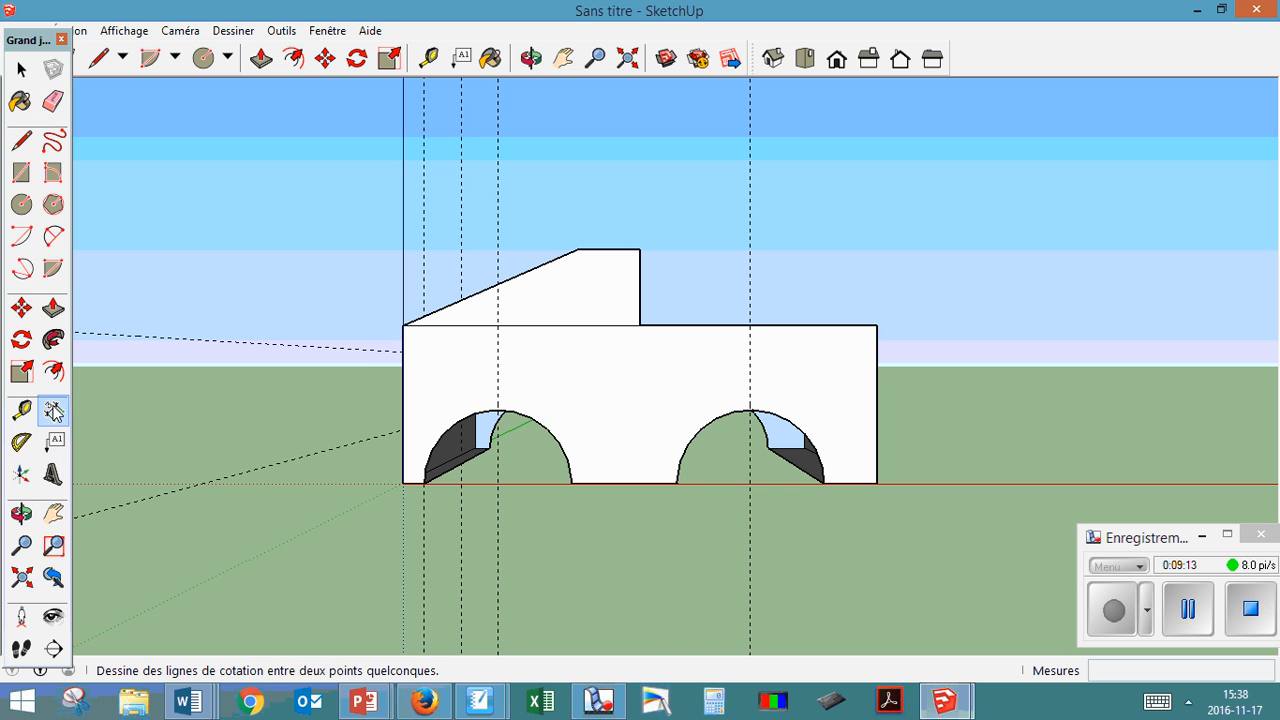
left_click(403, 326)
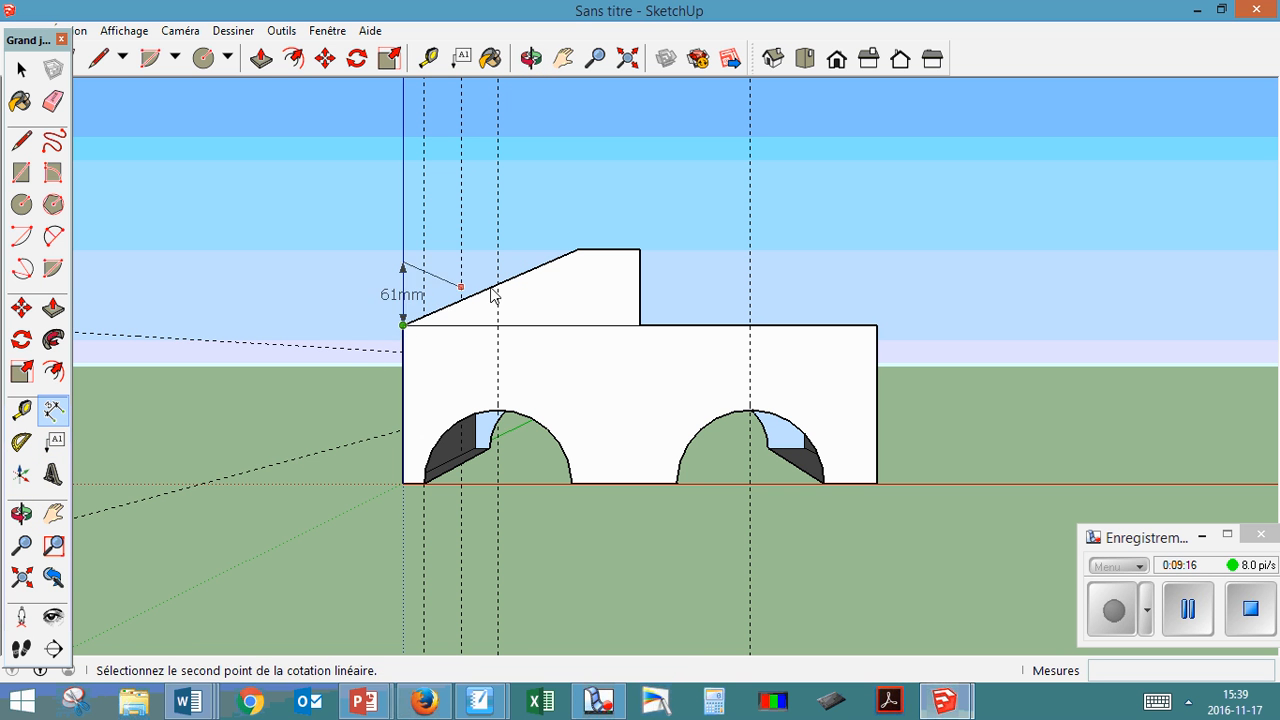
left_click(578, 250)
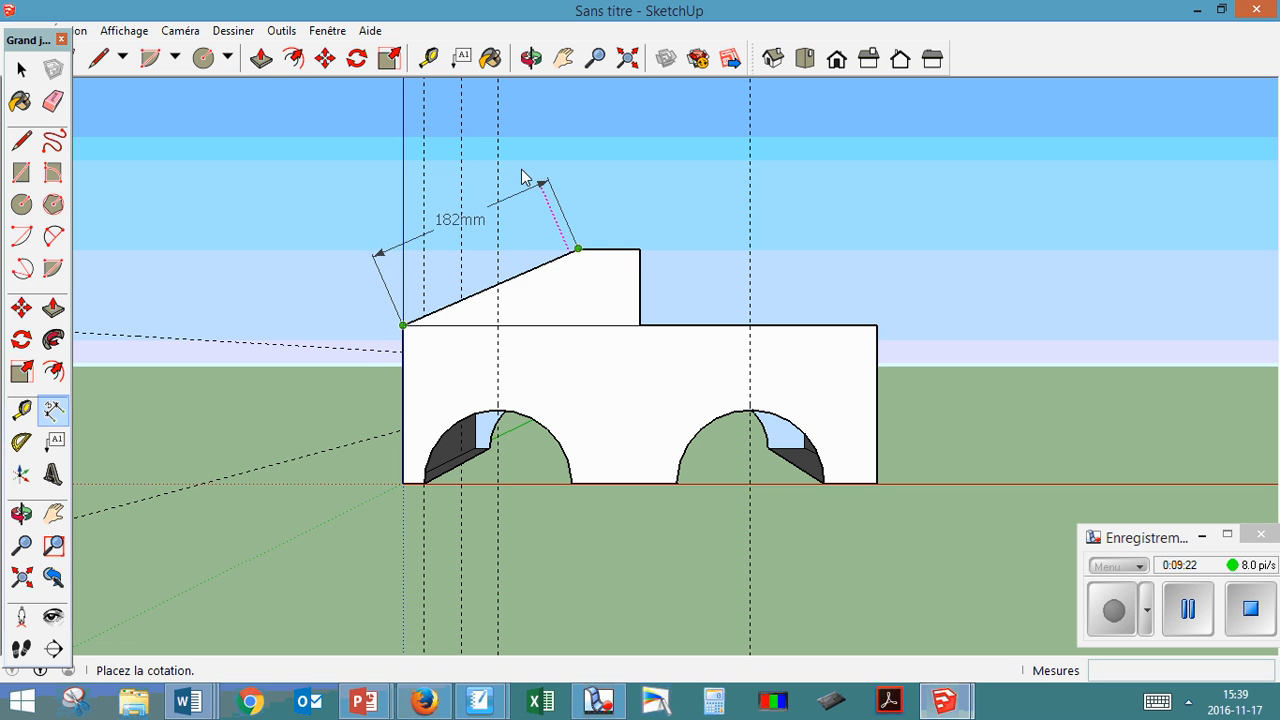
left_click(529, 177)
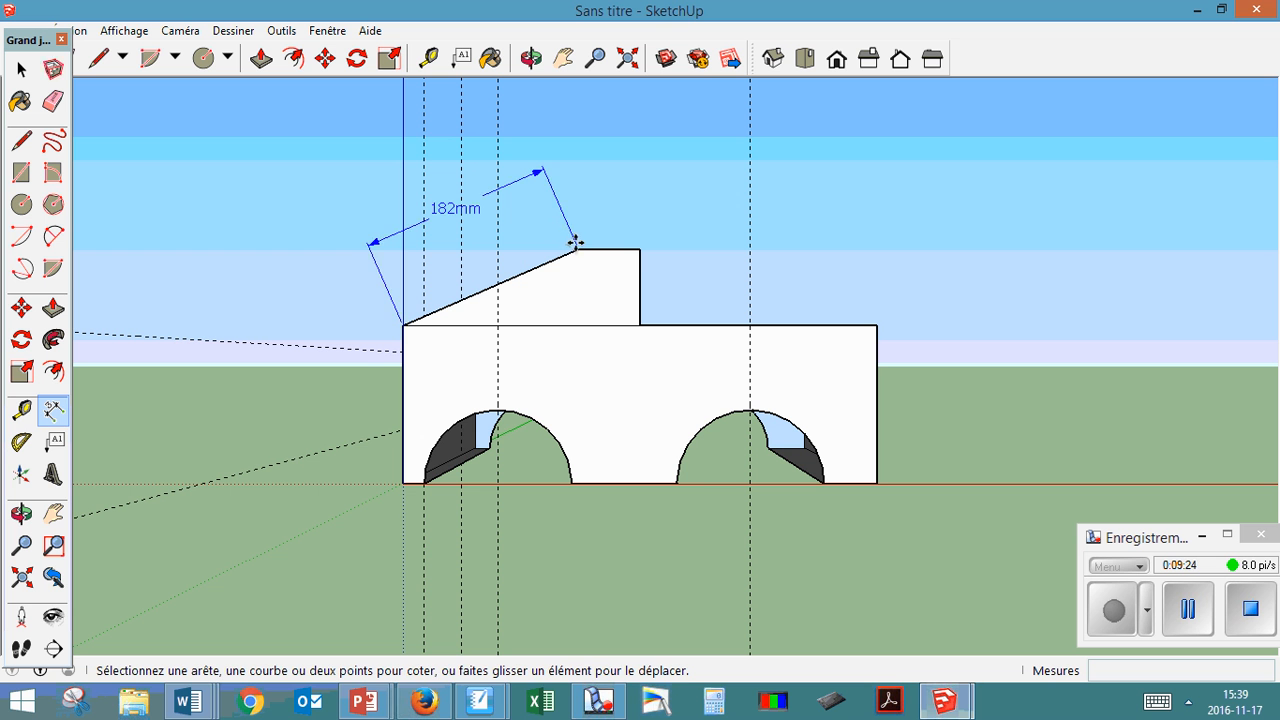
- Dimension the cab's flat top edge above the roof and the cab's rear vertical edge out beyond the rear deck
left_click(578, 249)
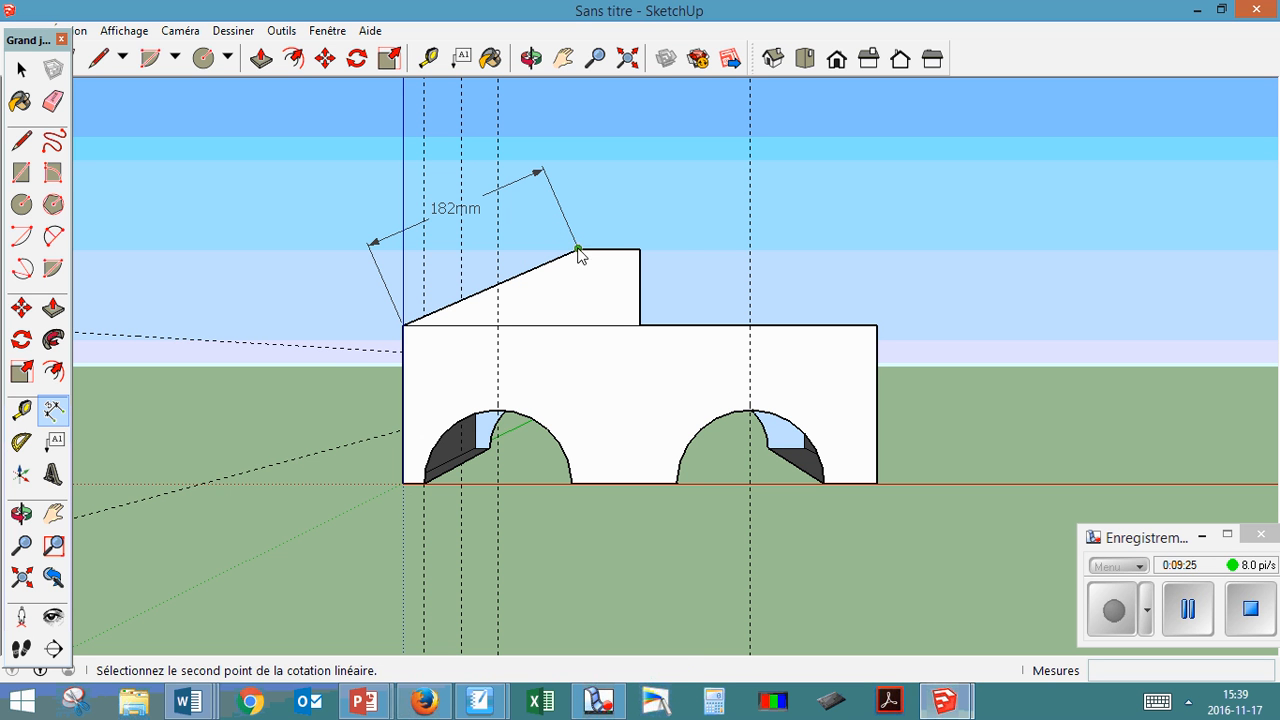
left_click(640, 249)
left_click(639, 159)
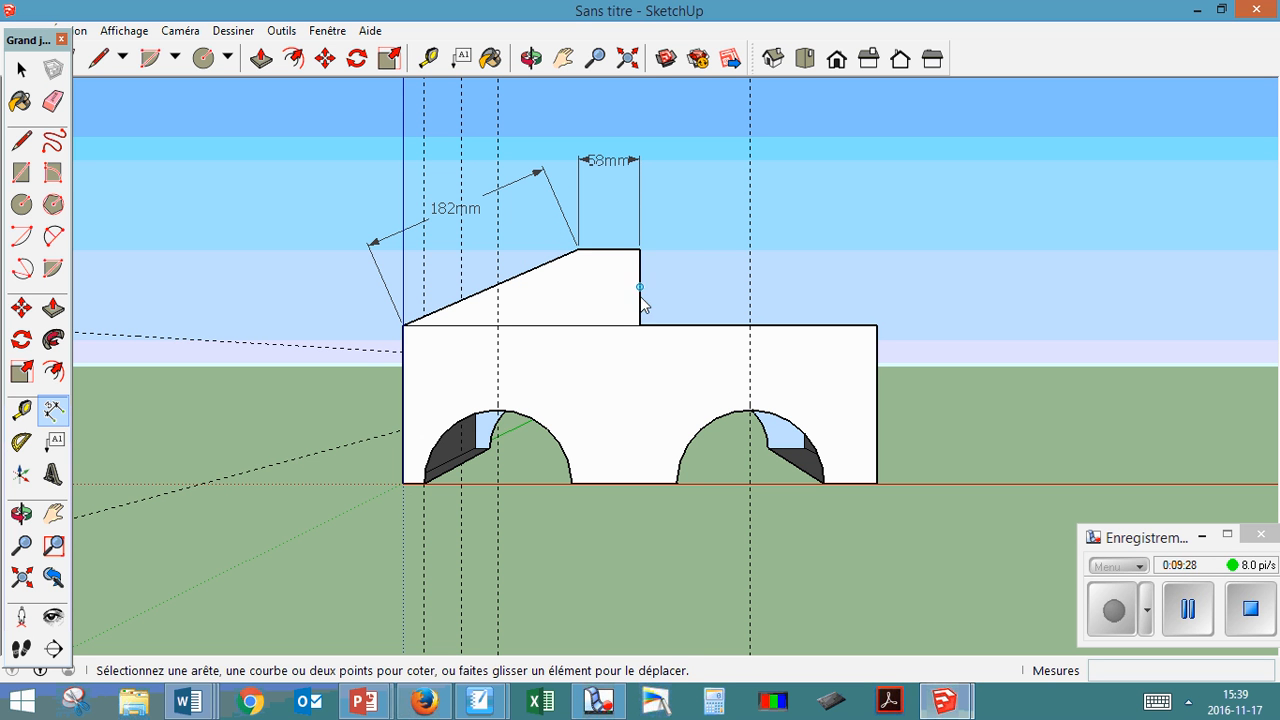
left_click(640, 249)
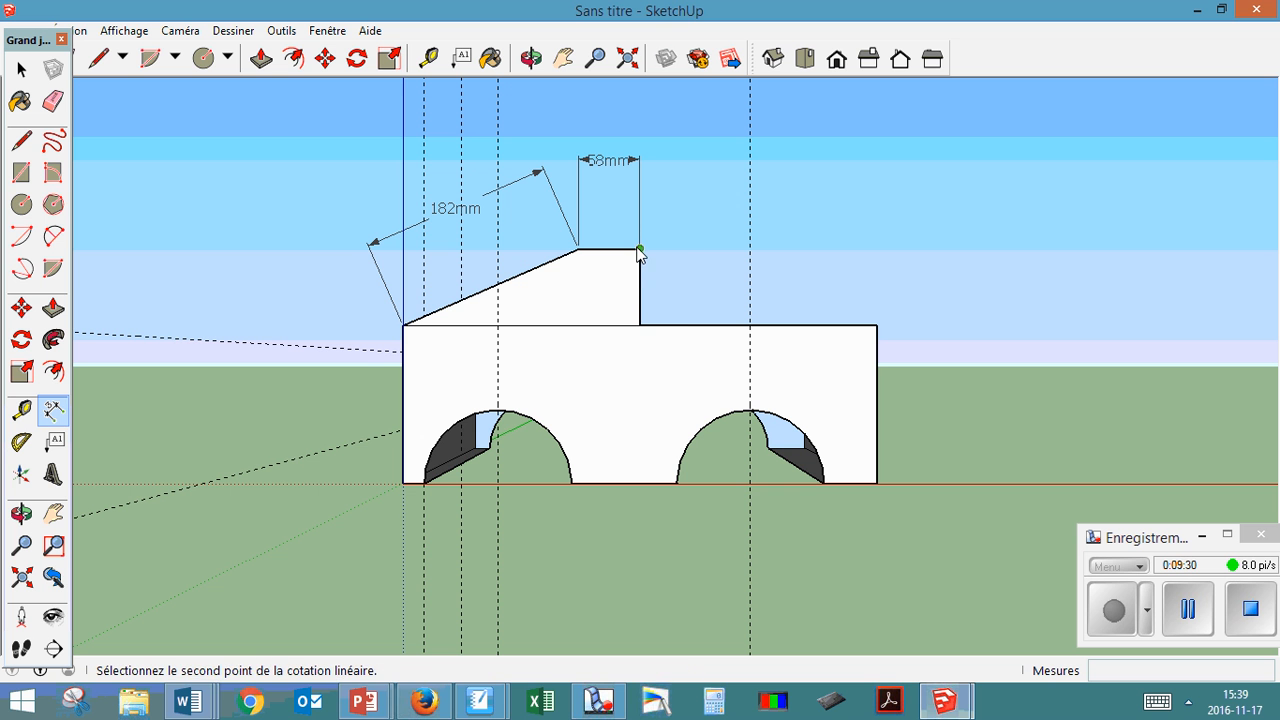
left_click(640, 325)
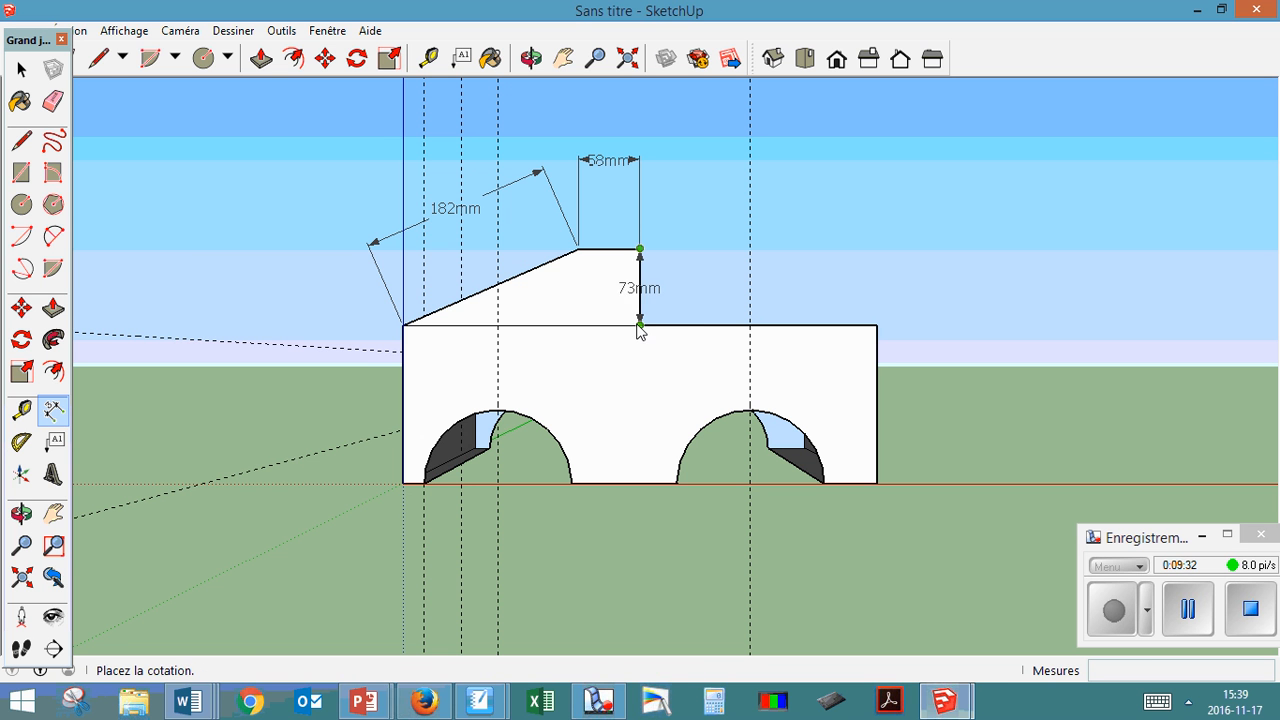
left_click(997, 292)
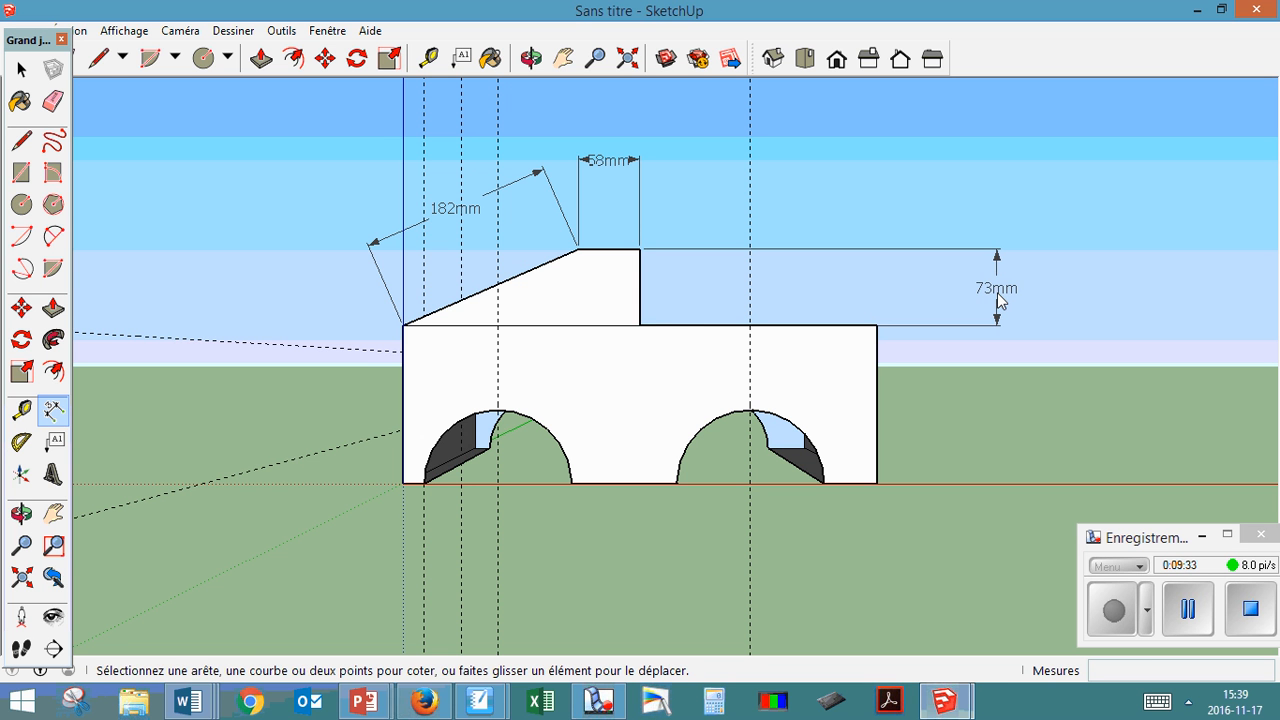
- Dimension the lower body's height at its rear edge and add a radius dimension to the front wheel arch
left_click(876, 325)
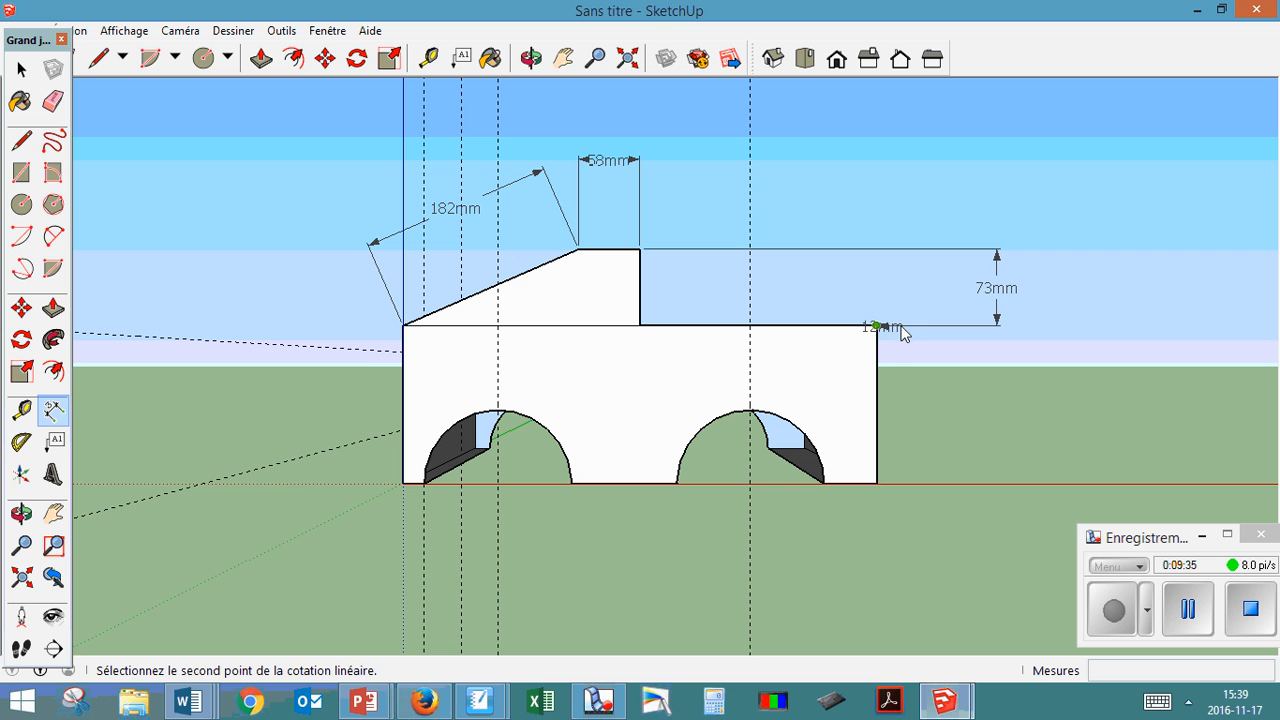
left_click(876, 484)
left_click(948, 492)
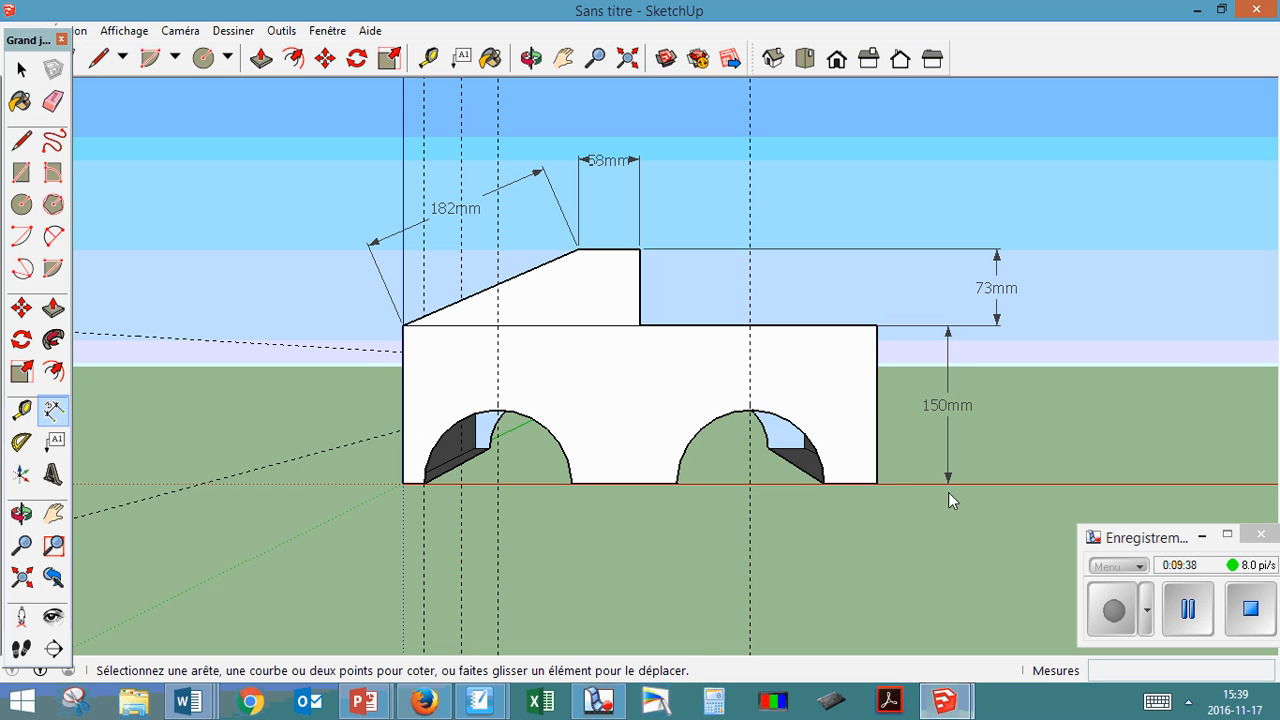
left_click(514, 418)
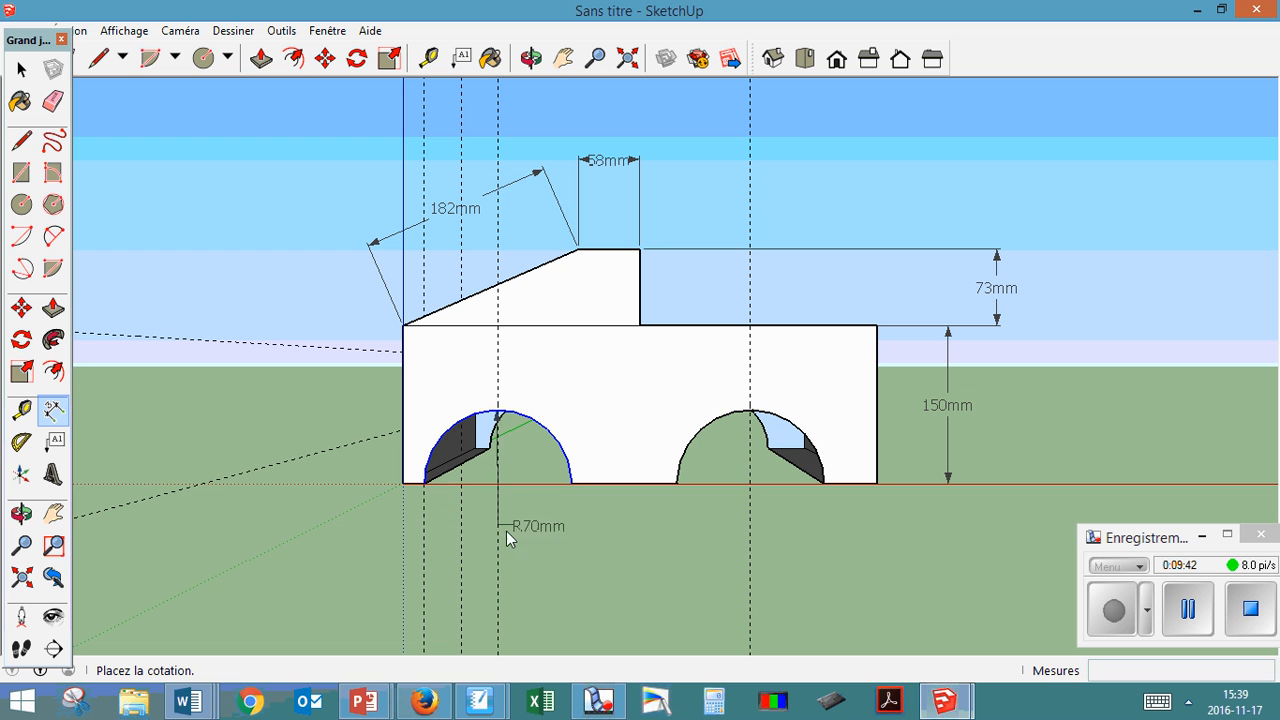
left_click(375, 546)
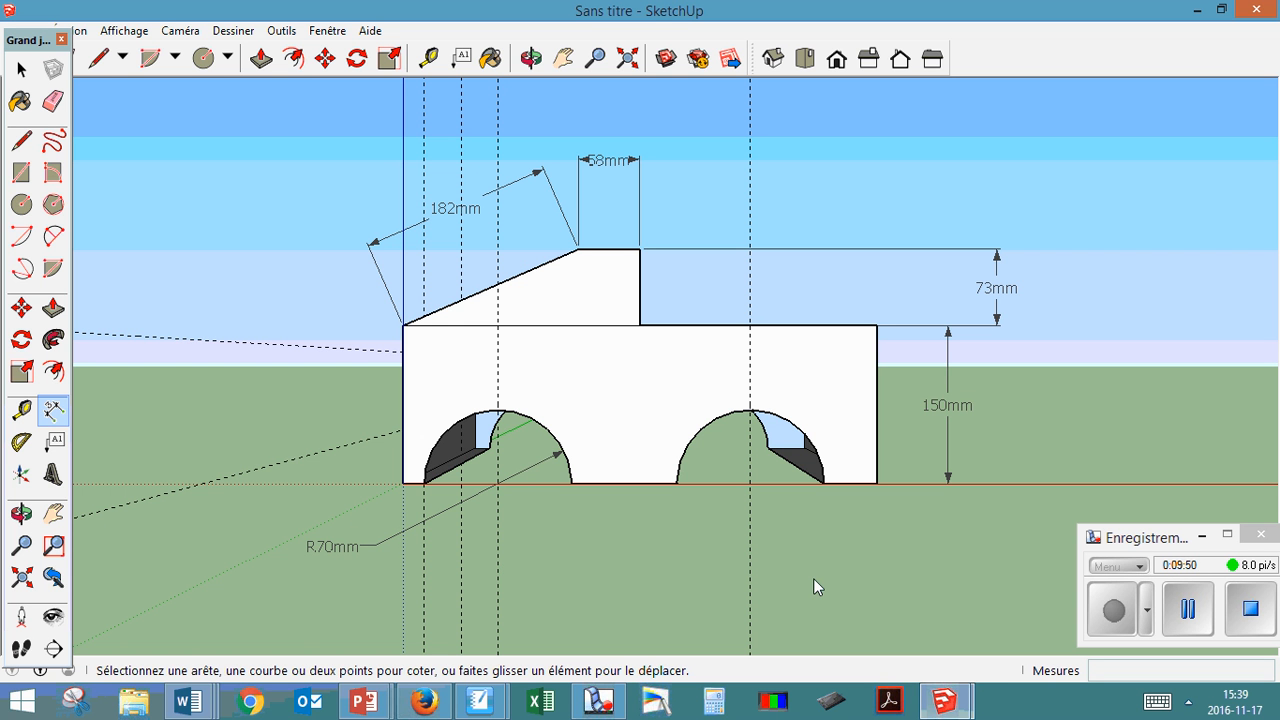
- Examine the dimensioned vehicle body from the top, the front, underneath and both sides
left_click(531, 59)
left_click_drag(613, 401, 765, 430)
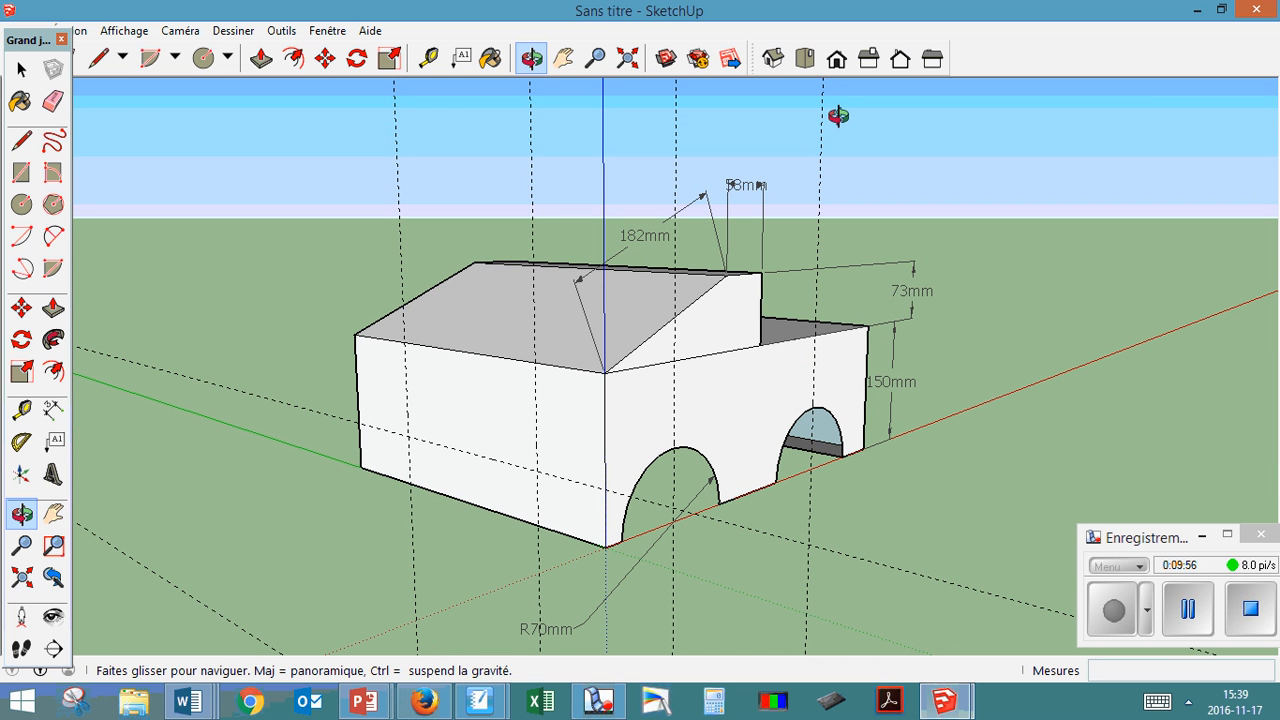
left_click(805, 59)
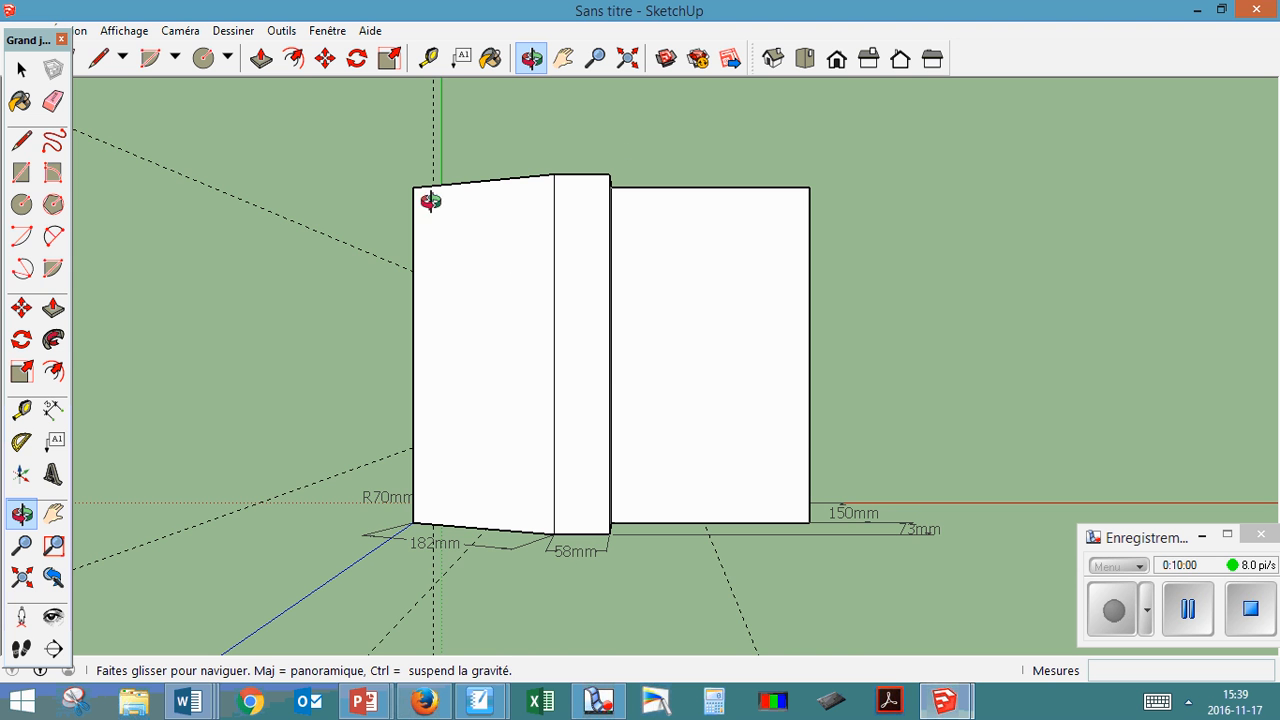
left_click(837, 59)
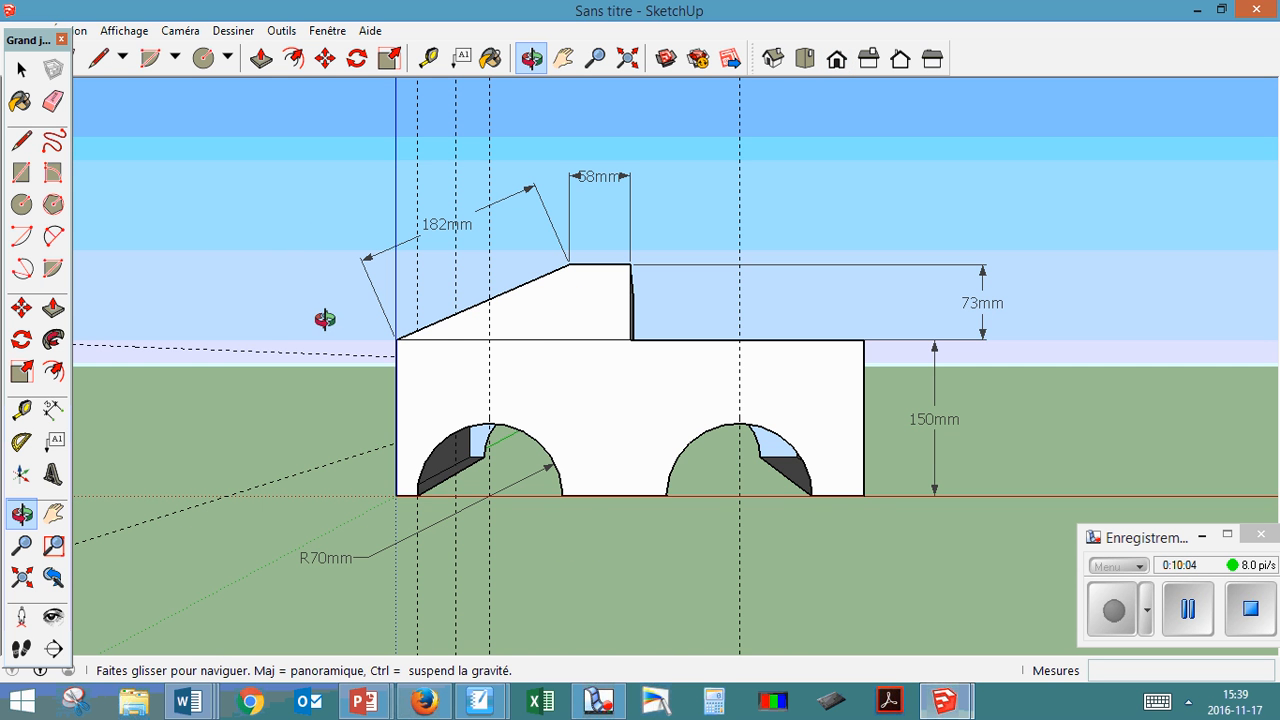
left_click_drag(325, 319, 815, 105)
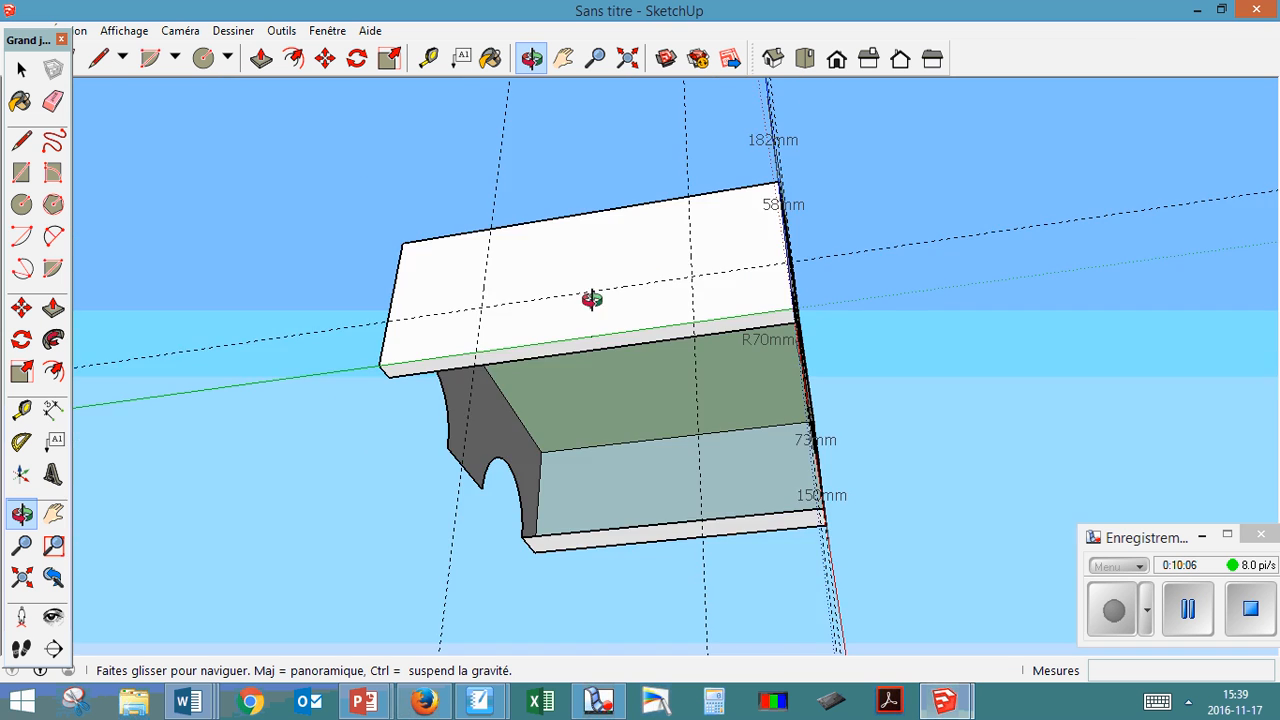
mouse_move(591, 299)
left_mouse_down()
mouse_move(614, 297)
mouse_move(743, 194)
mouse_move(489, 520)
mouse_move(594, 343)
mouse_move(486, 443)
mouse_move(583, 346)
mouse_move(320, 451)
mouse_move(541, 375)
mouse_move(486, 437)
mouse_move(594, 318)
left_mouse_up()
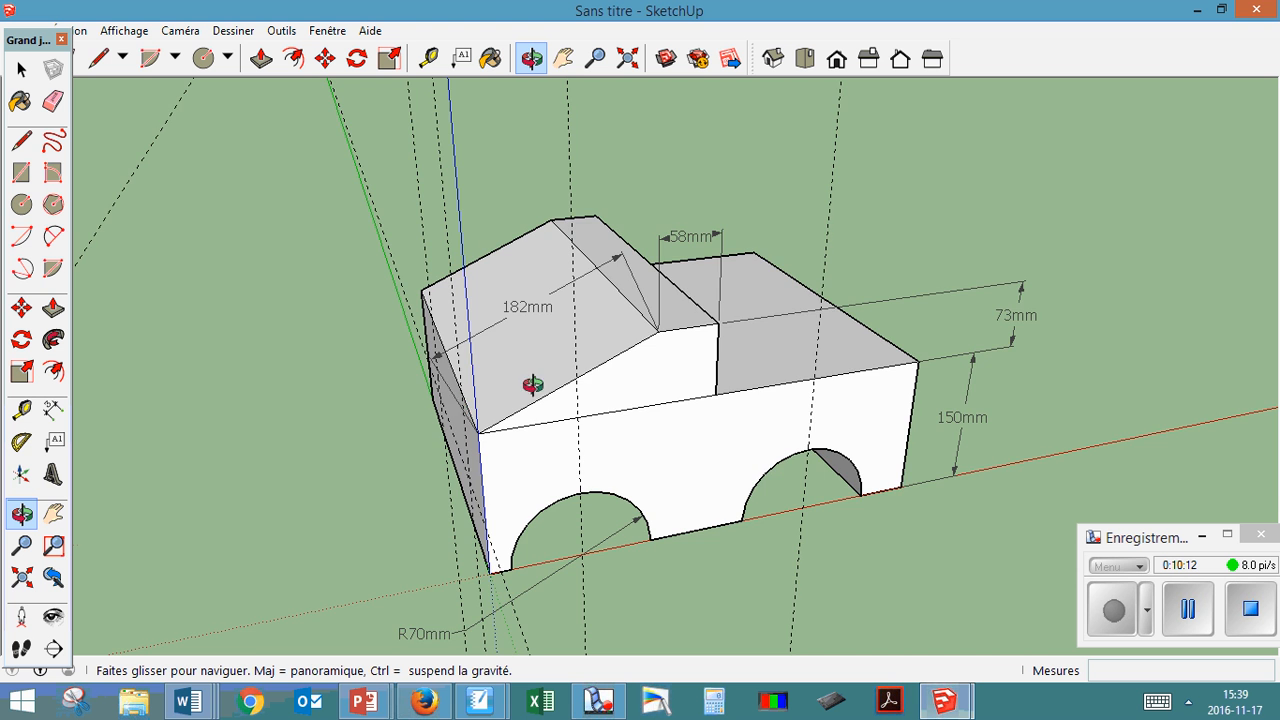
left_click_drag(529, 380, 534, 307)
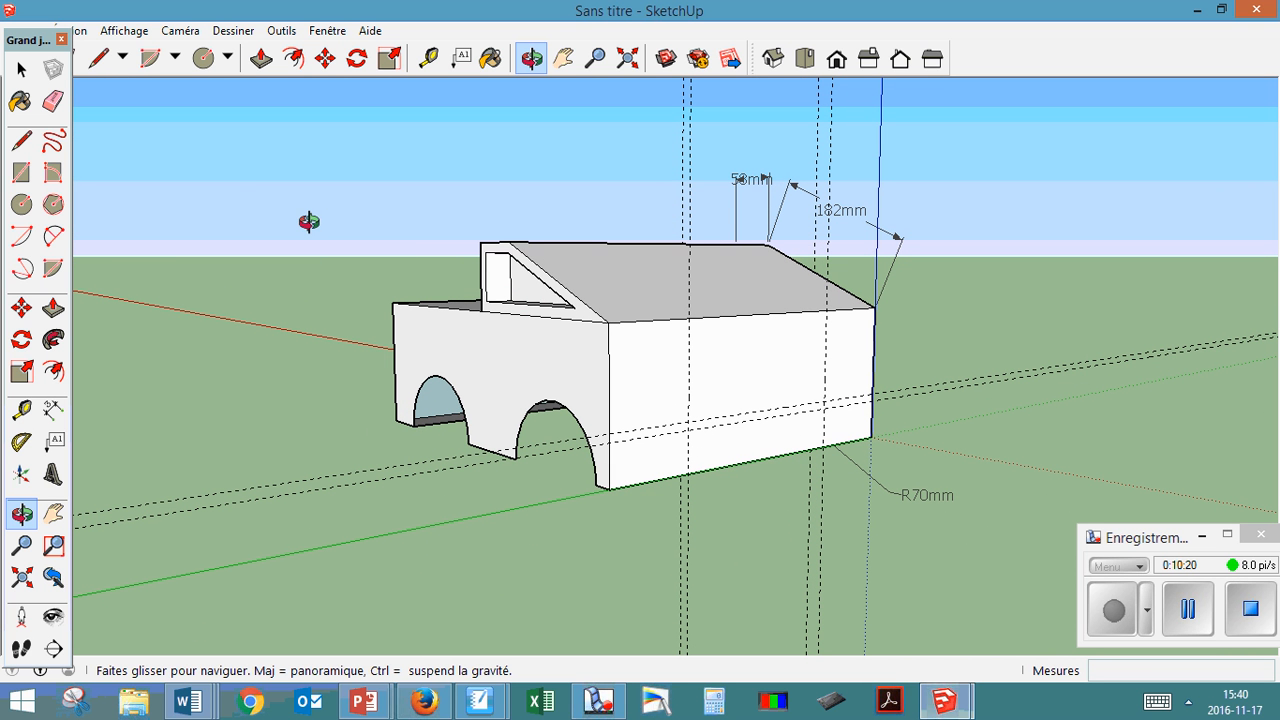